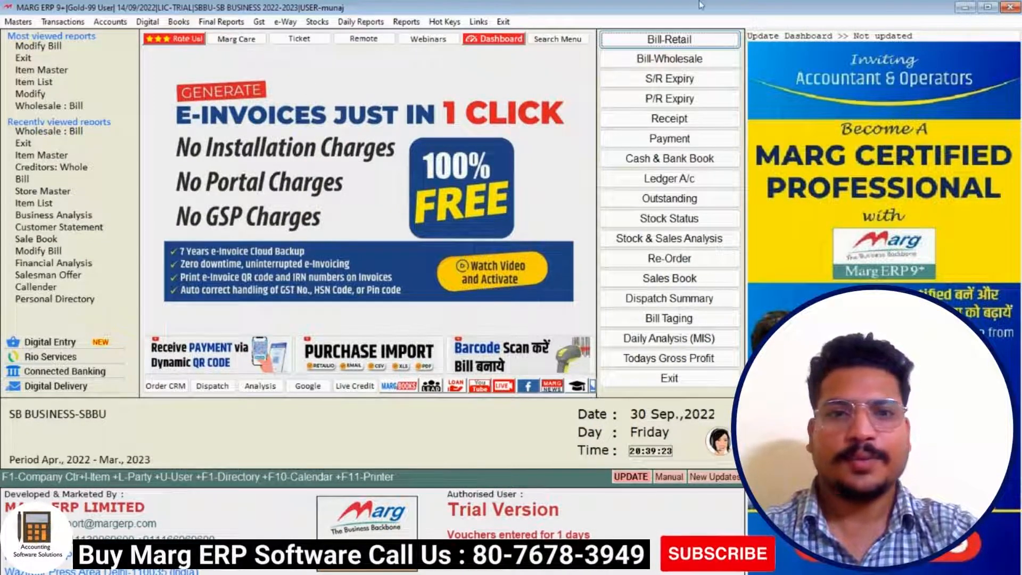
- Start a new retail sale bill dated 30/09/2022 and proceed to its product lines without customer details
left_click(675, 46)
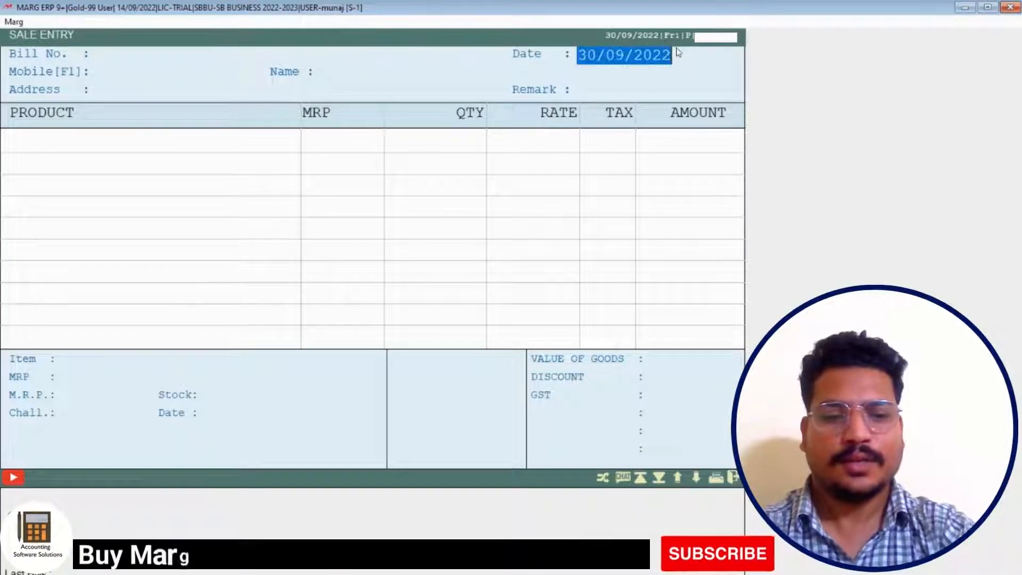
key("Return")
key("Return")
key("Return")
key("Return")
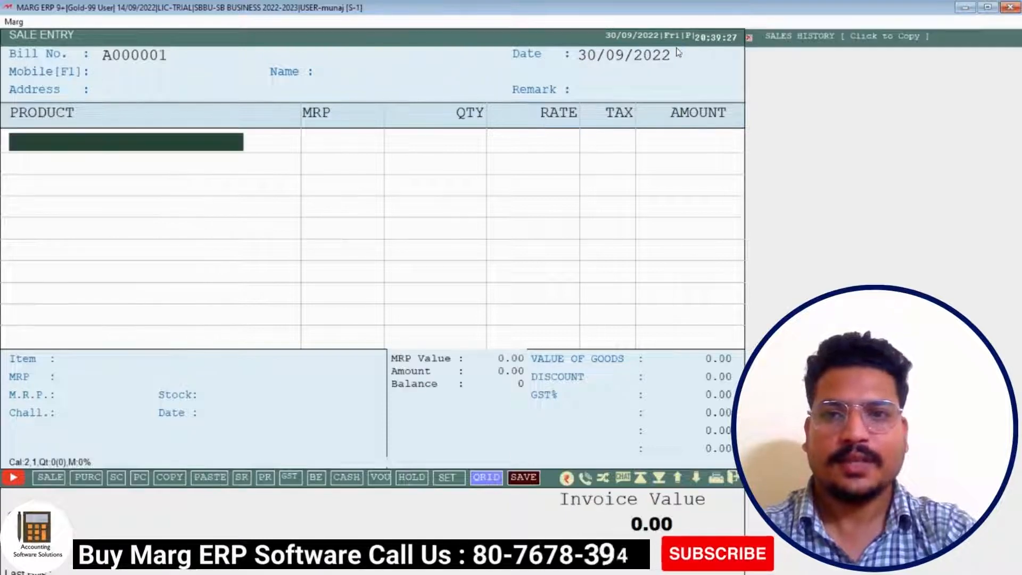
- Add KURKURE MASALA MUNCH 25RS to the bill with quantity 2 and rate 232, accepting its default MRP details
key("Return")
key("Down")
key("Return")
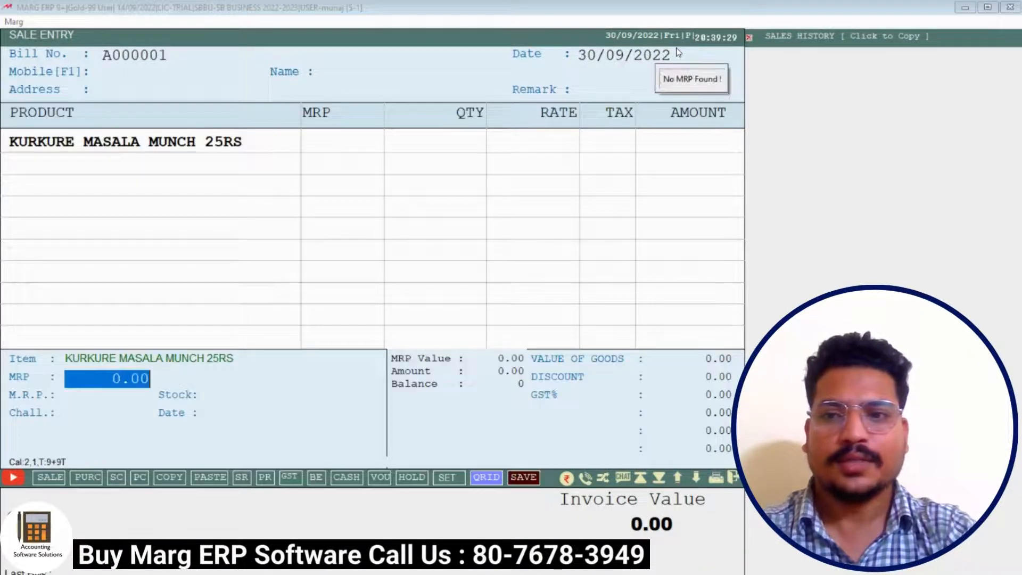
key("Return")
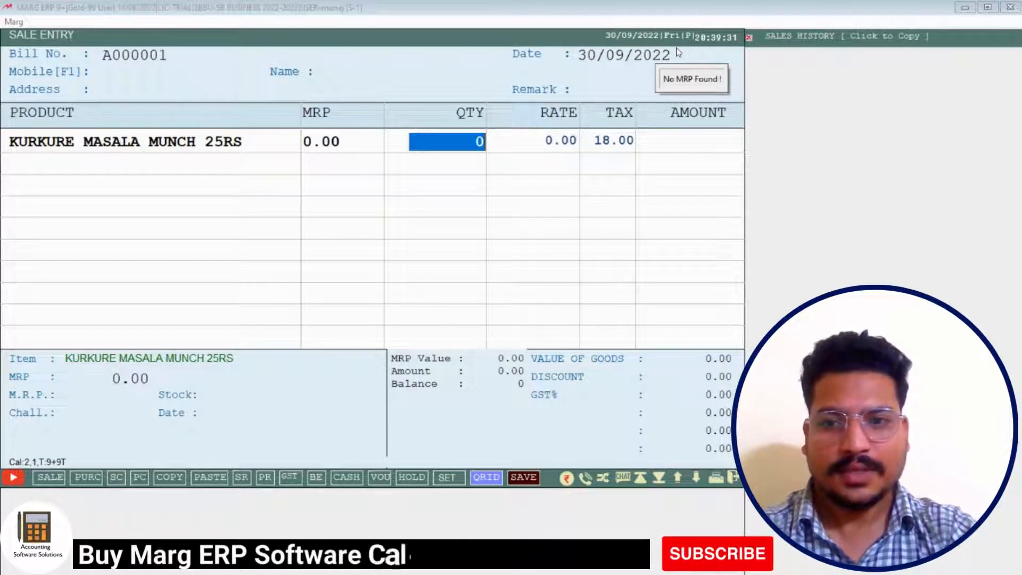
type("2")
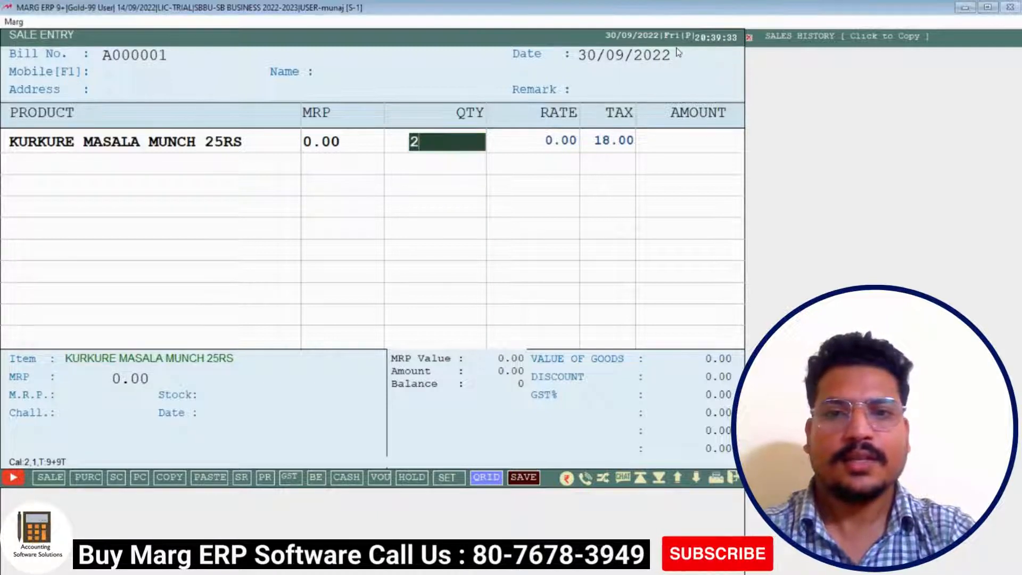
key("Return")
type("232")
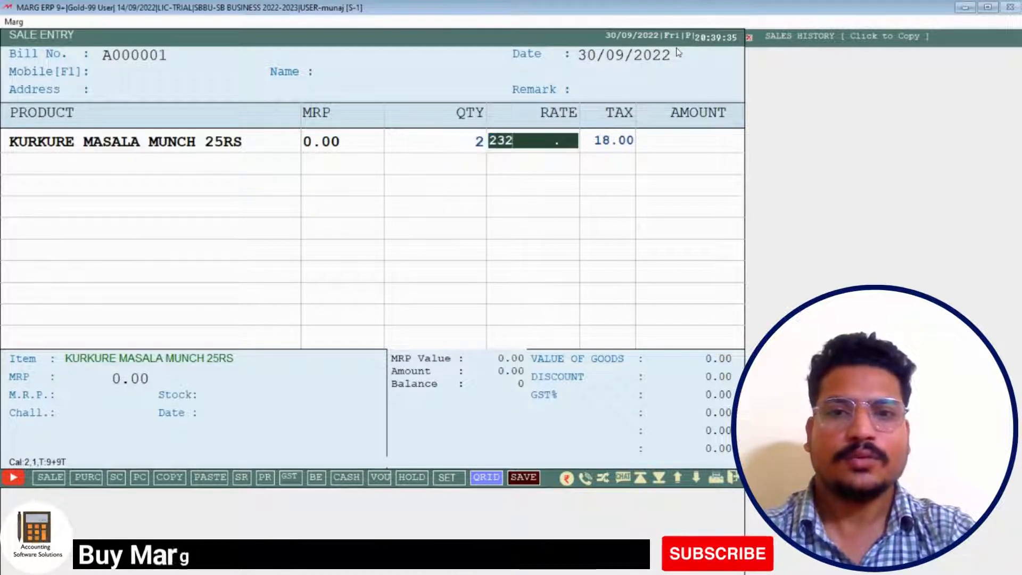
key("Return")
key("Return")
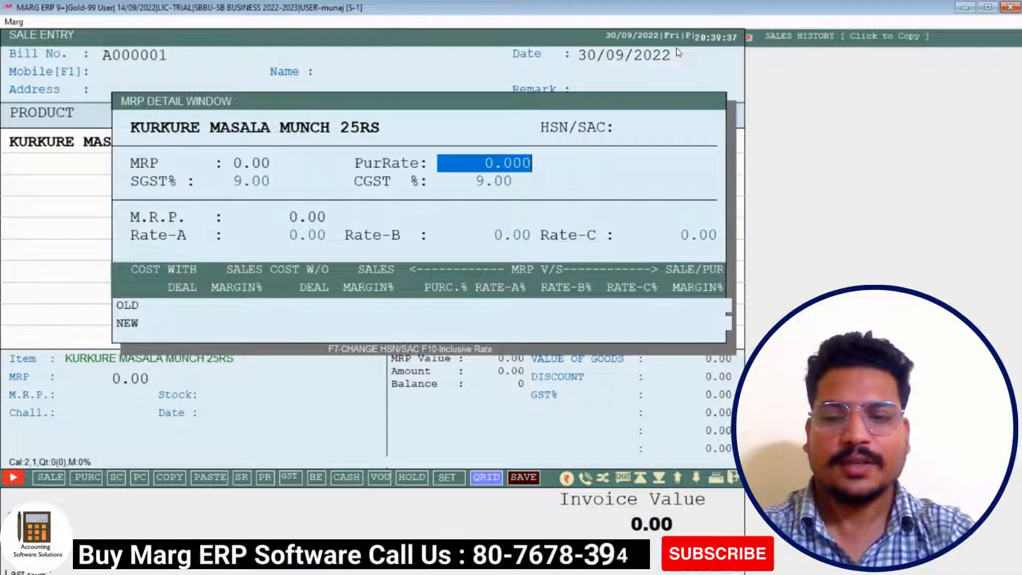
key("Return")
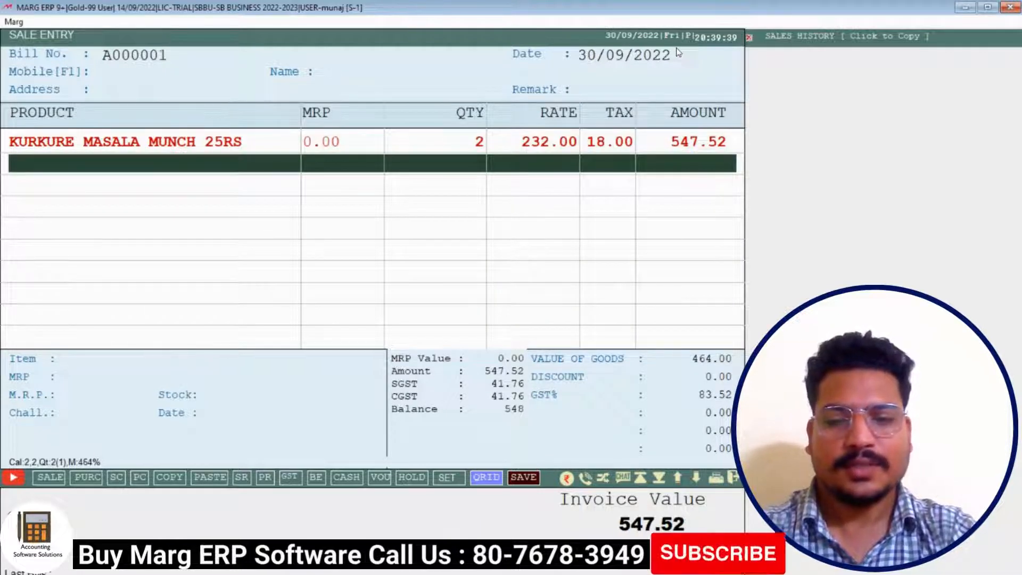
- Abandon the retail bill and leave sale entry
key("Escape")
key("Right")
key("Return")
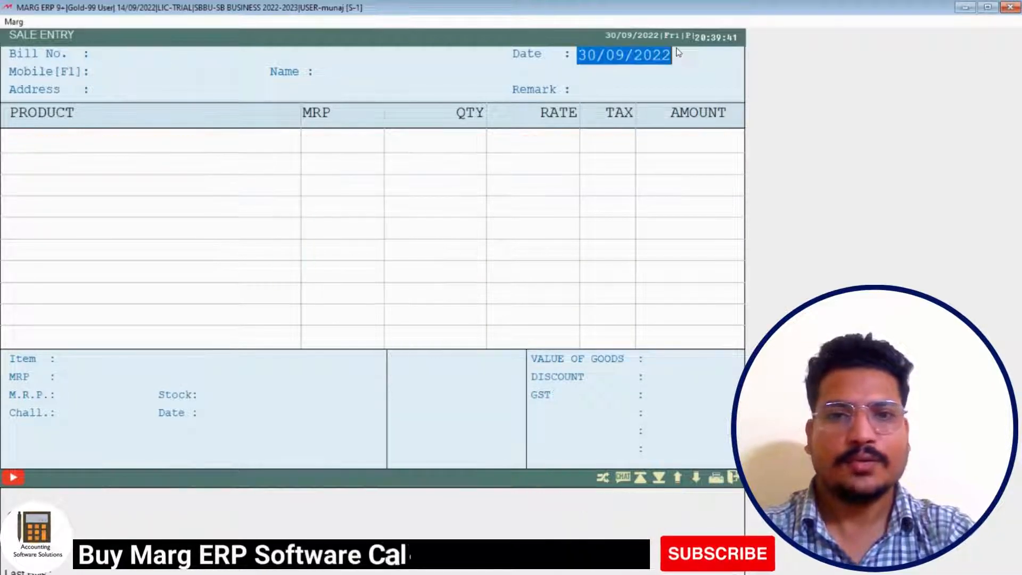
key("Escape")
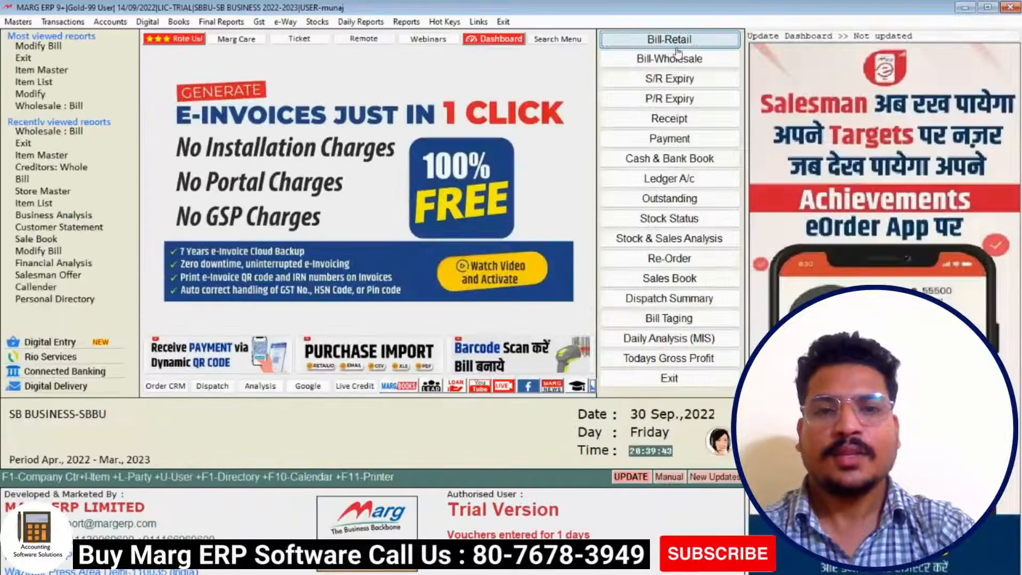
- Search all Control Room settings for GODOWN, anywhere in the text
left_click(19, 24)
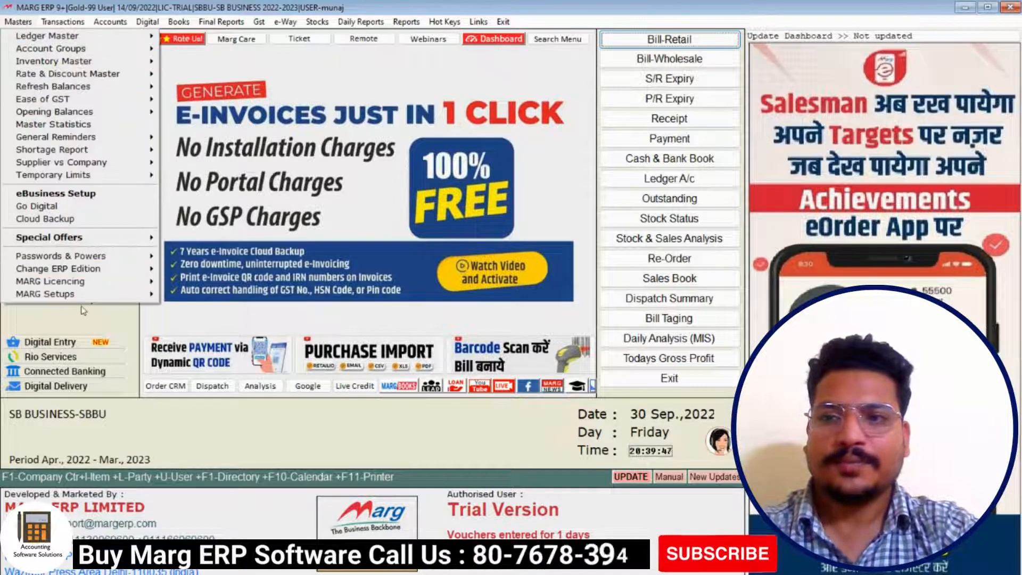
mouse_move(88, 301)
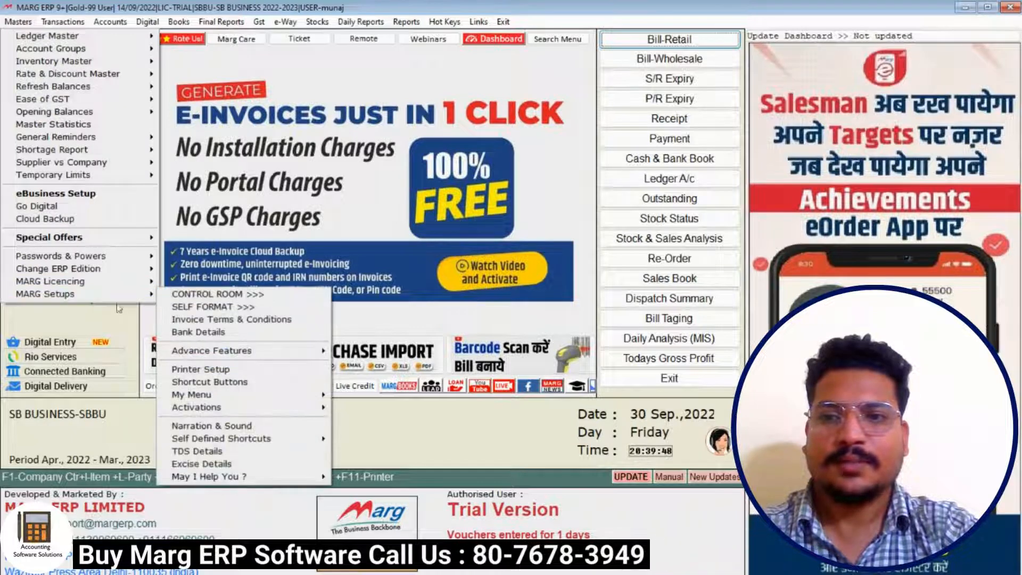
left_click(193, 296)
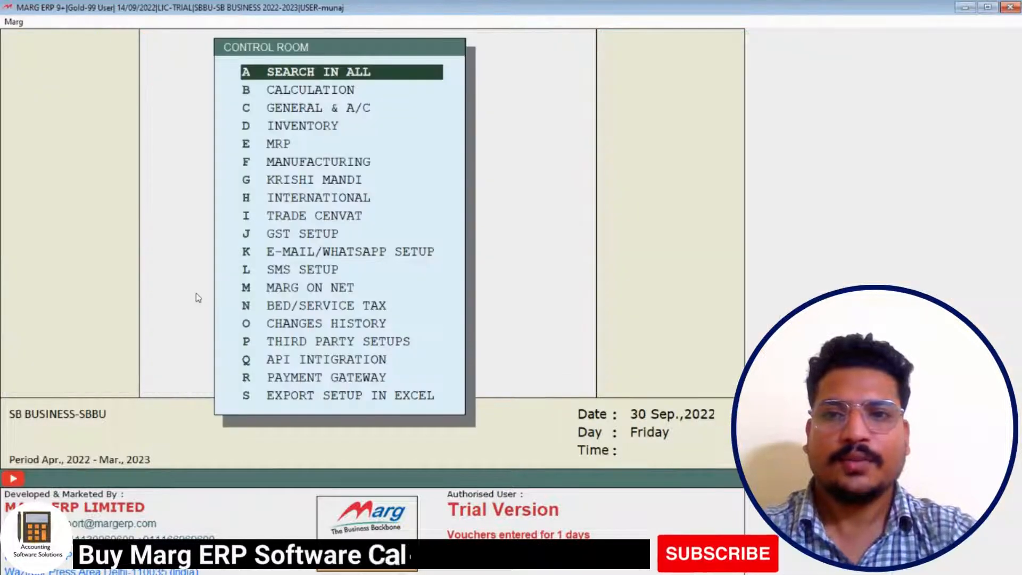
key("Return")
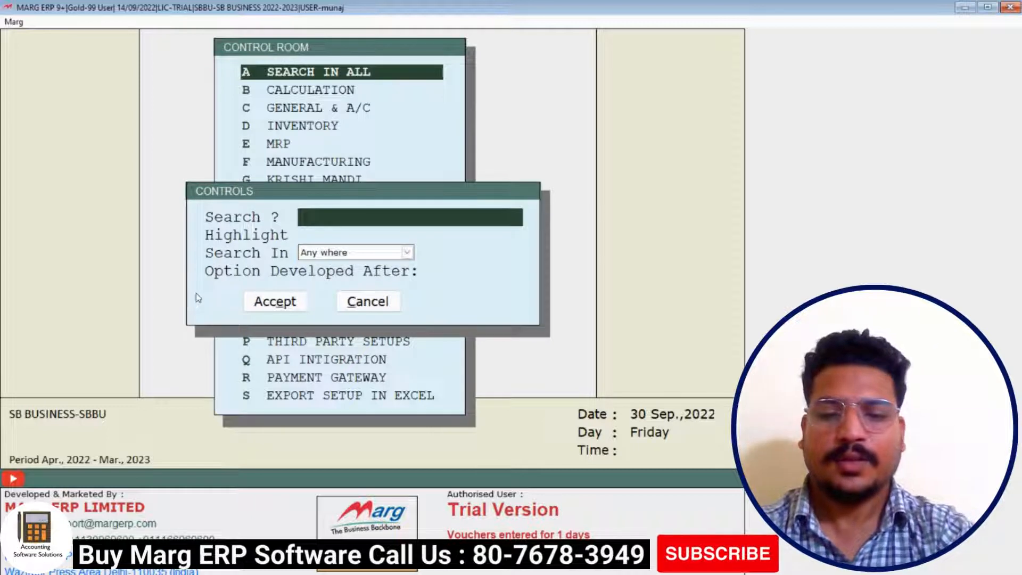
type("GODOWN")
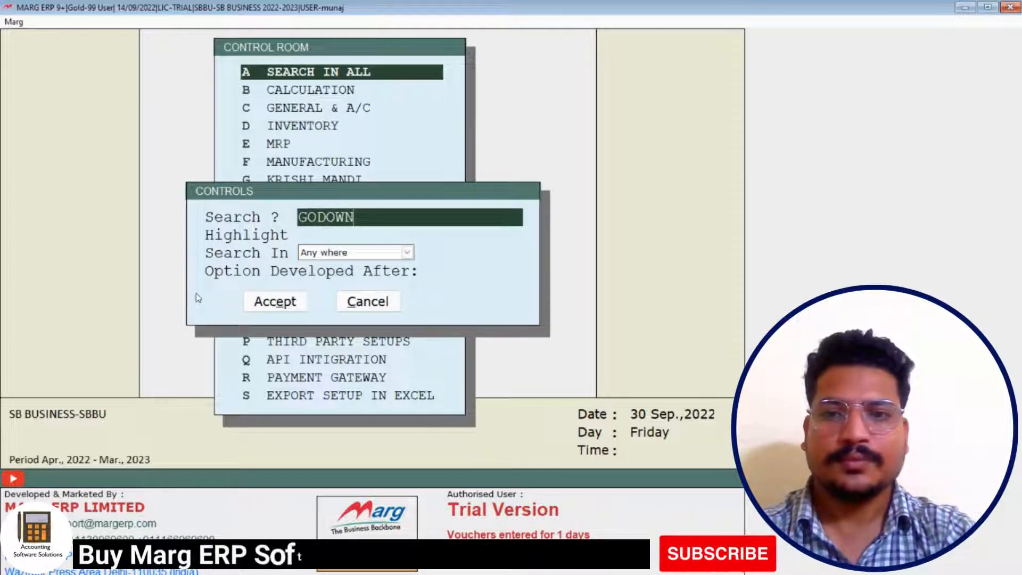
key("Return")
key("Return")
key("Return")
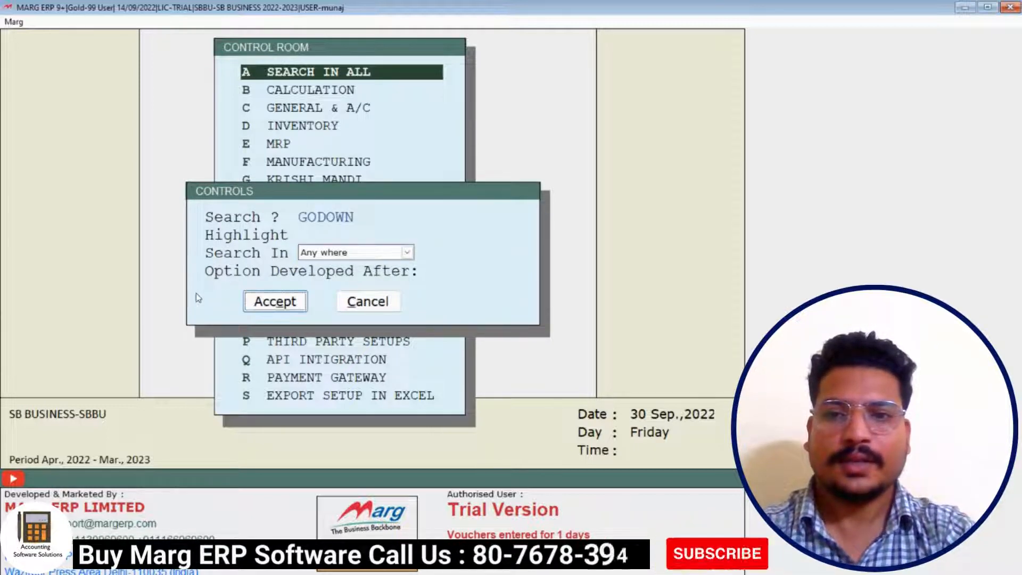
key("Return")
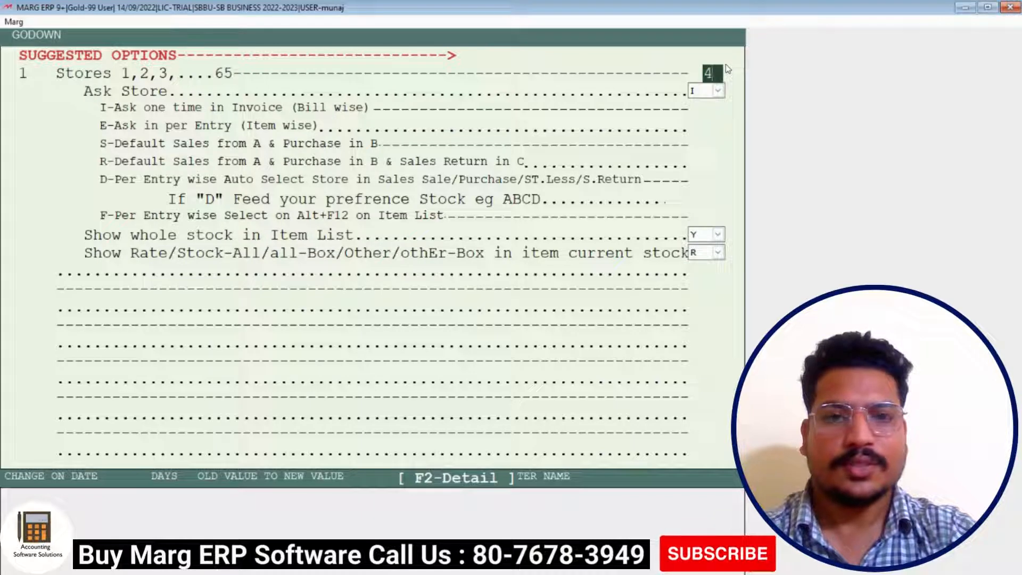
- Save the godown controls with 4 stores and Ask Store set to I, and run file maintenance
key("Return")
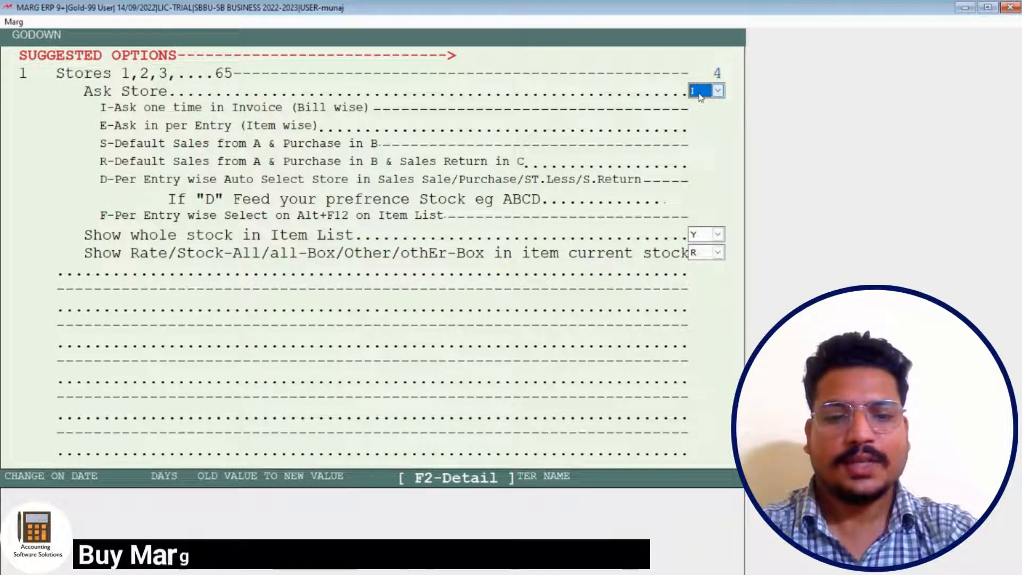
key("Return")
key("Escape")
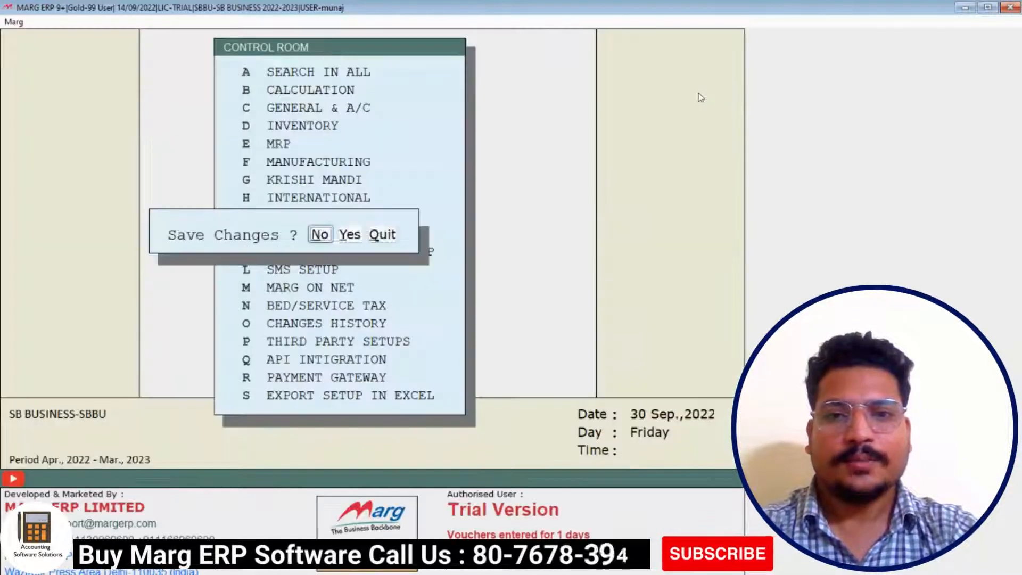
key("Right")
key("Return")
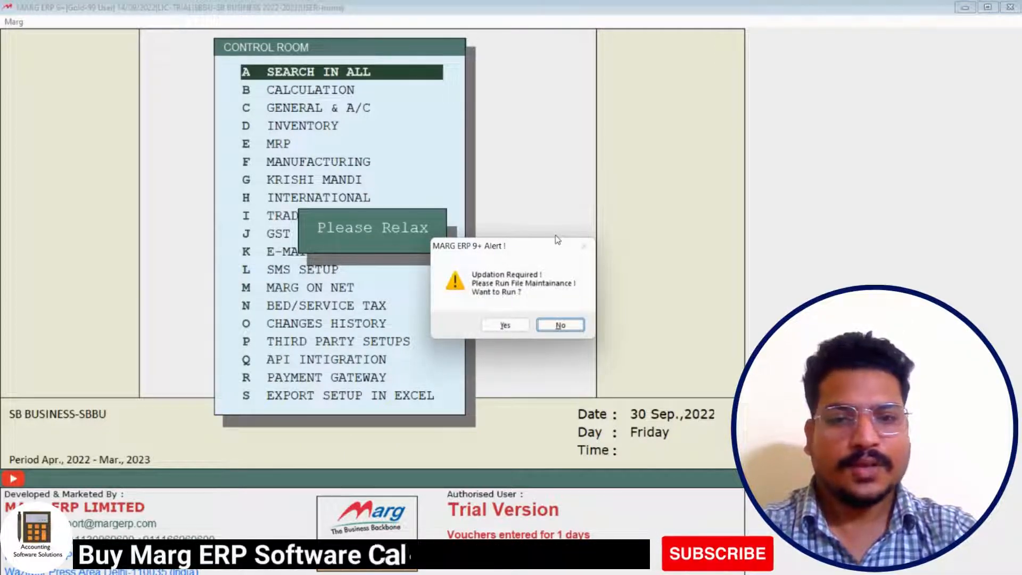
key("Left")
key("Return")
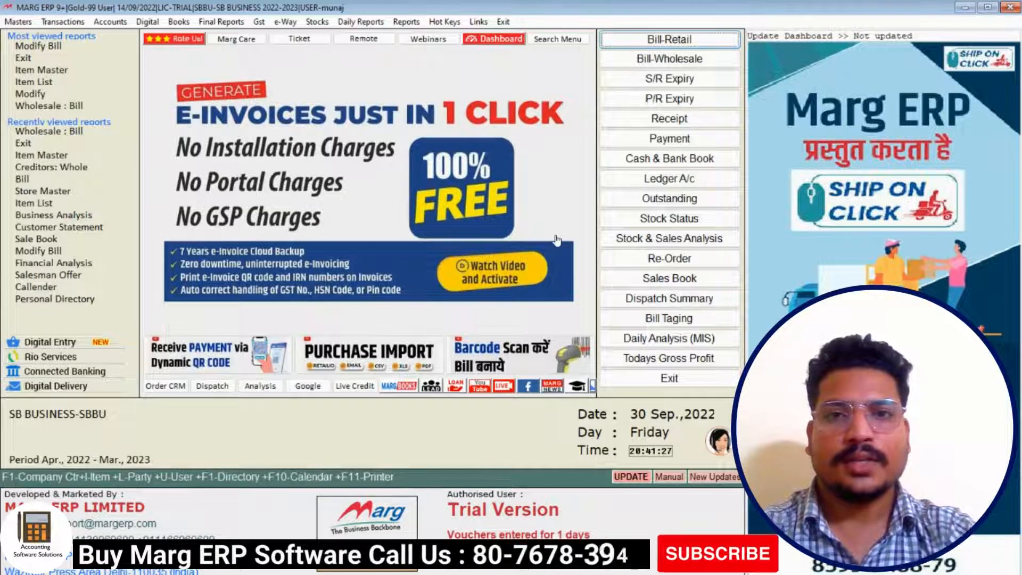
- Open the Store Master list from the inventory masters and review the existing stores
left_click(16, 22)
mouse_move(149, 62)
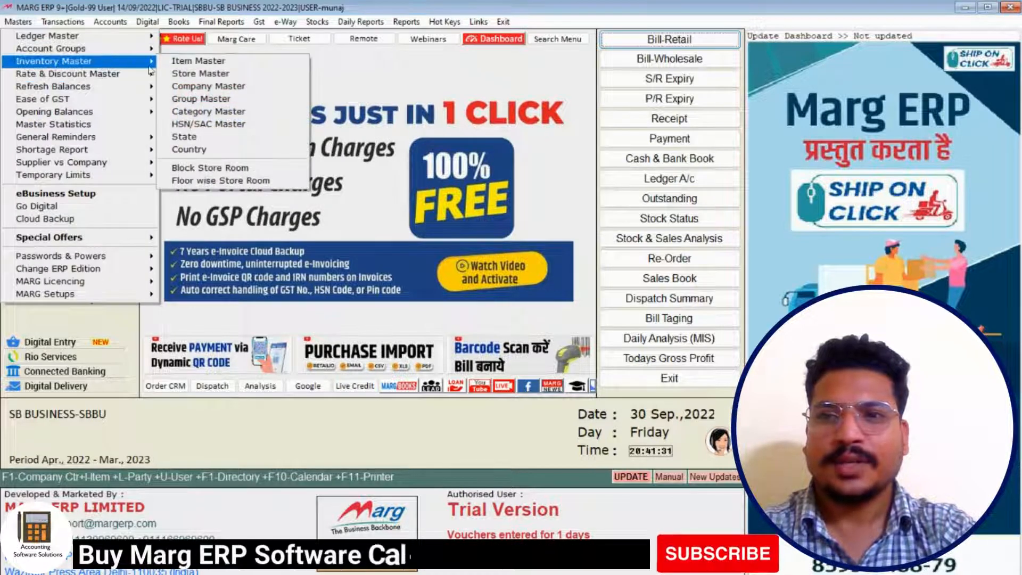
left_click(205, 79)
key("Down")
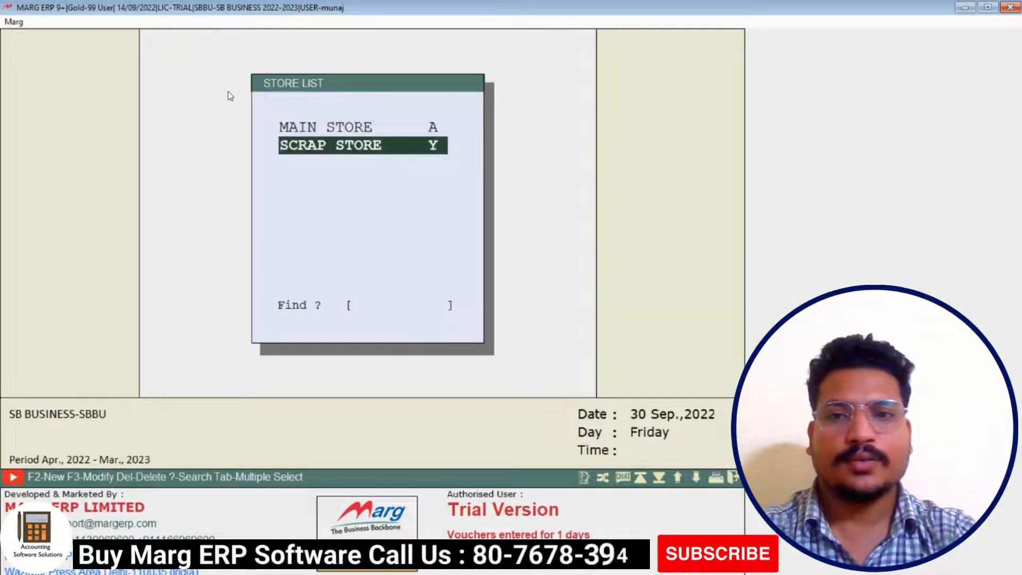
key("Up")
key("Down")
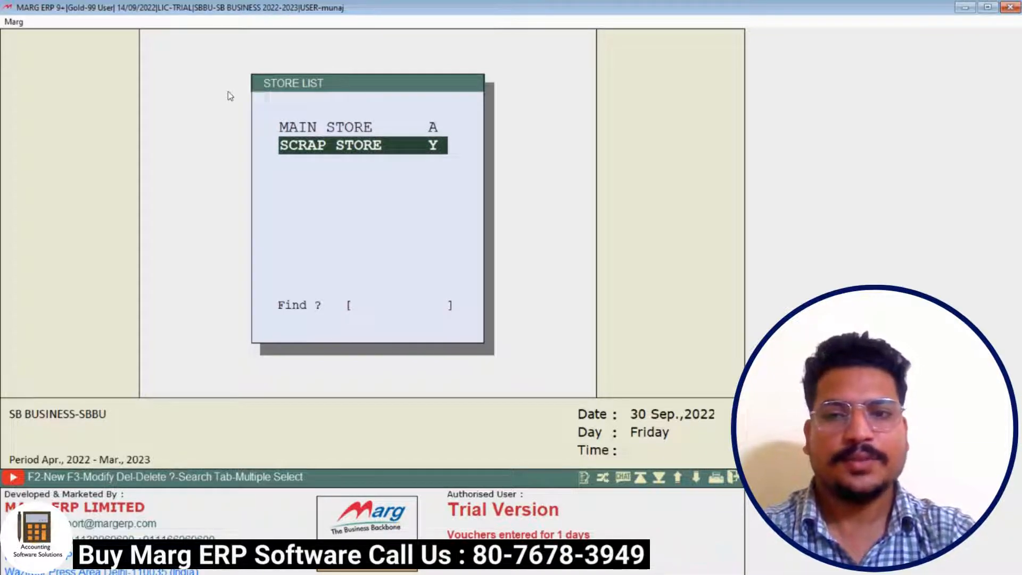
key("Up")
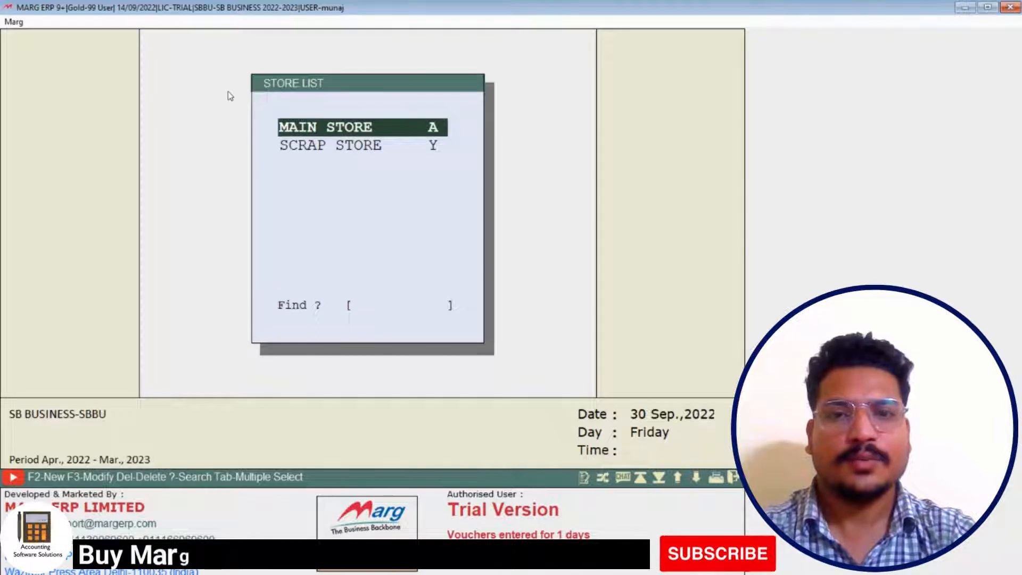
key("Down")
key("Up")
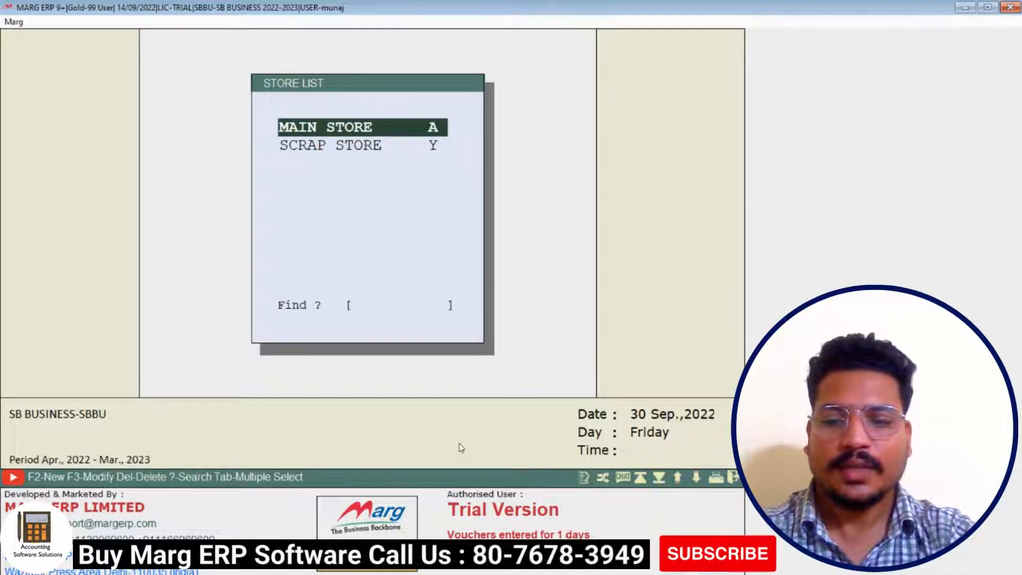
- Create a new store named STORE1 with its address lines left blank
key("F2")
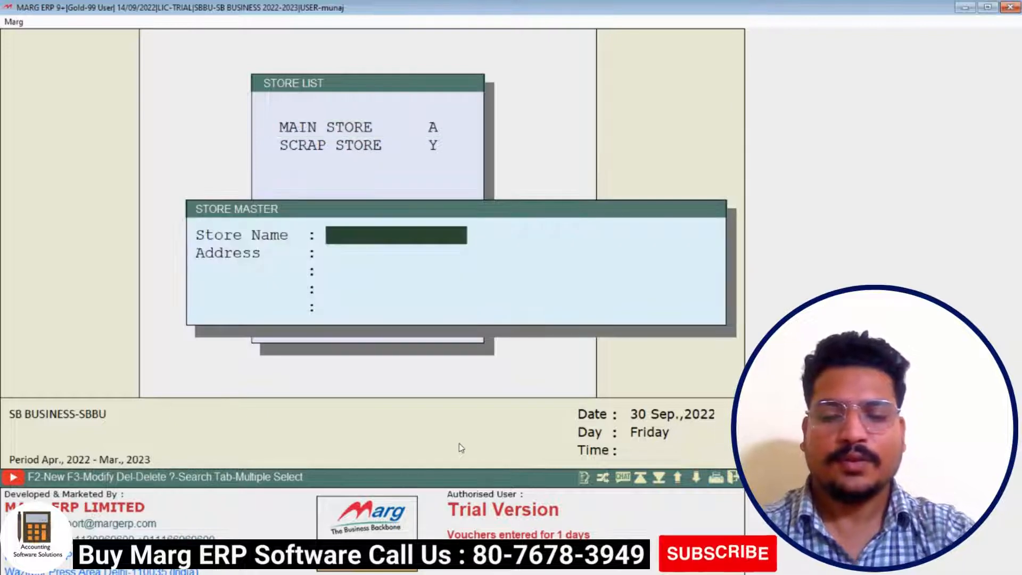
type("S")
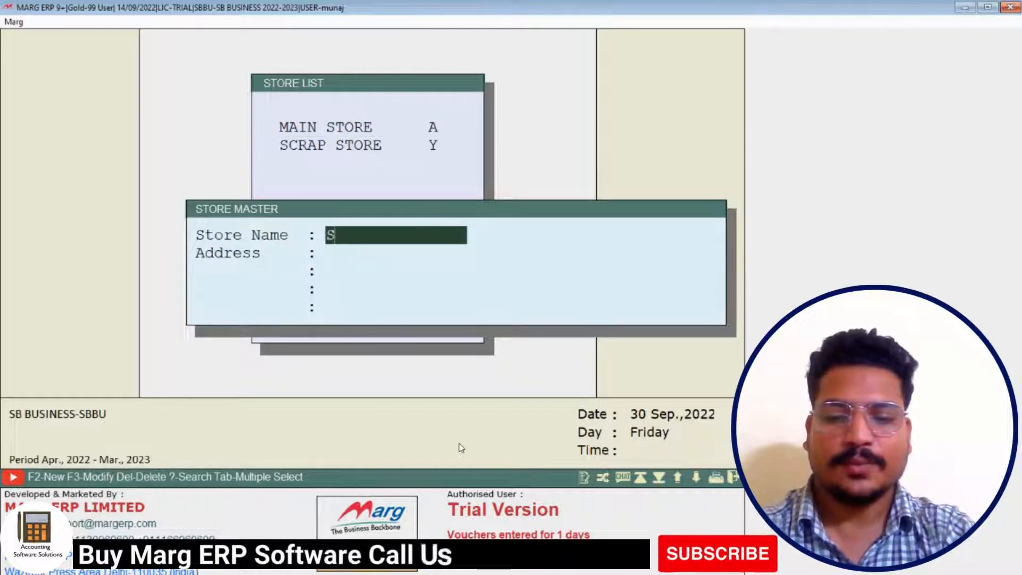
type("TORE1")
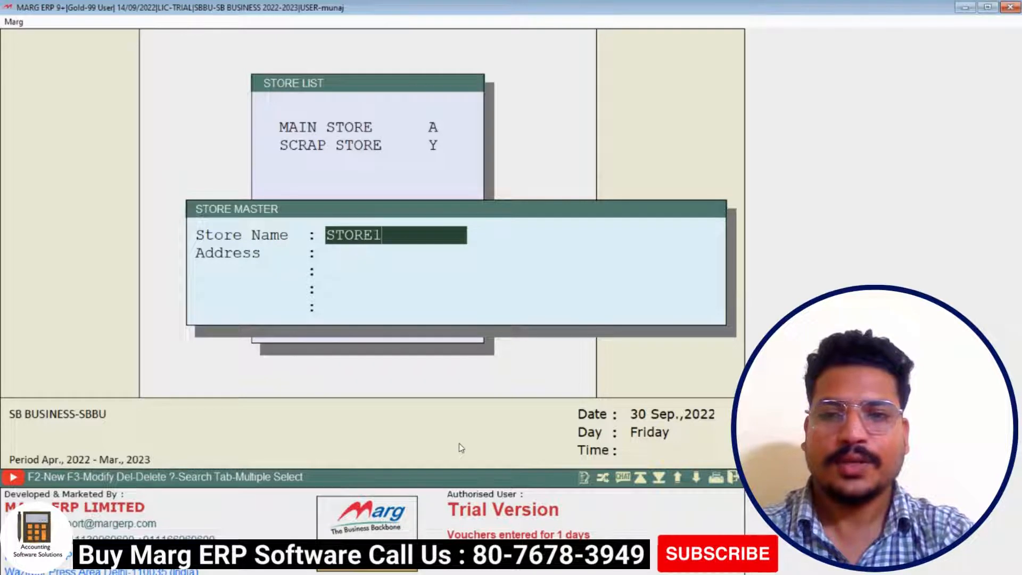
key("Return")
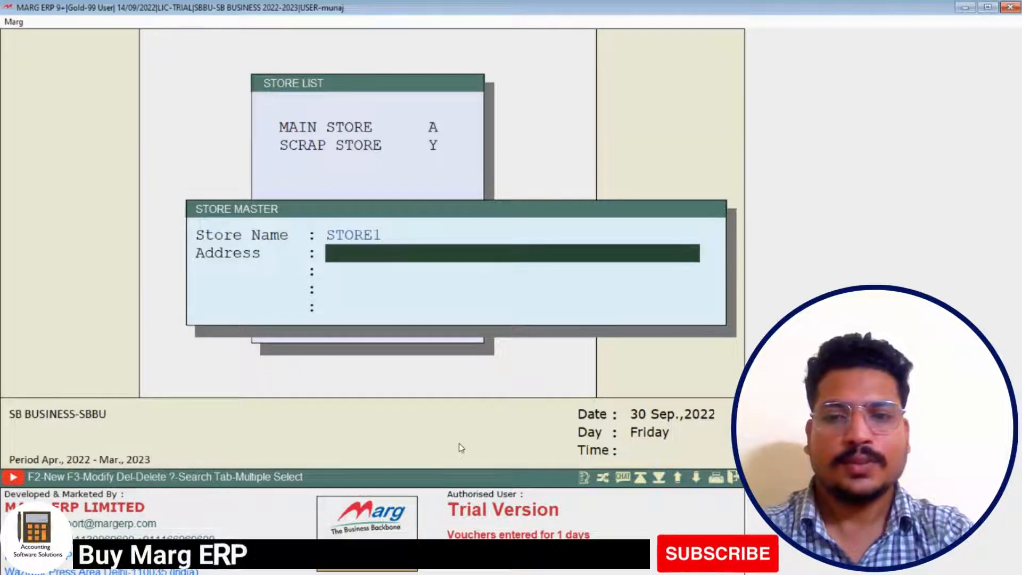
key("Return")
key("Return")
key("Return")
key("Return")
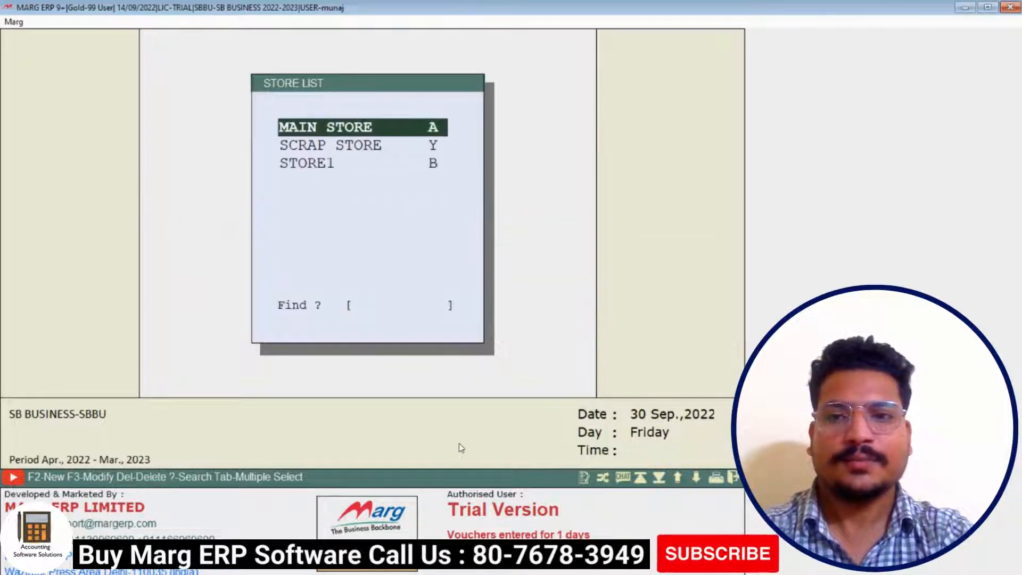
- Create another store named STORE2, also leaving its address lines blank
key("F2")
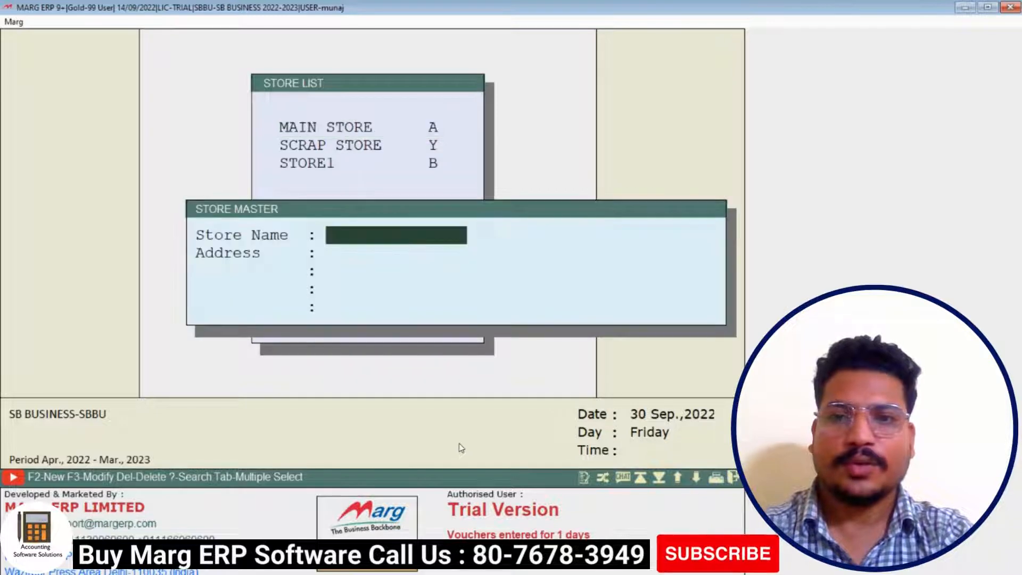
type("STORE2")
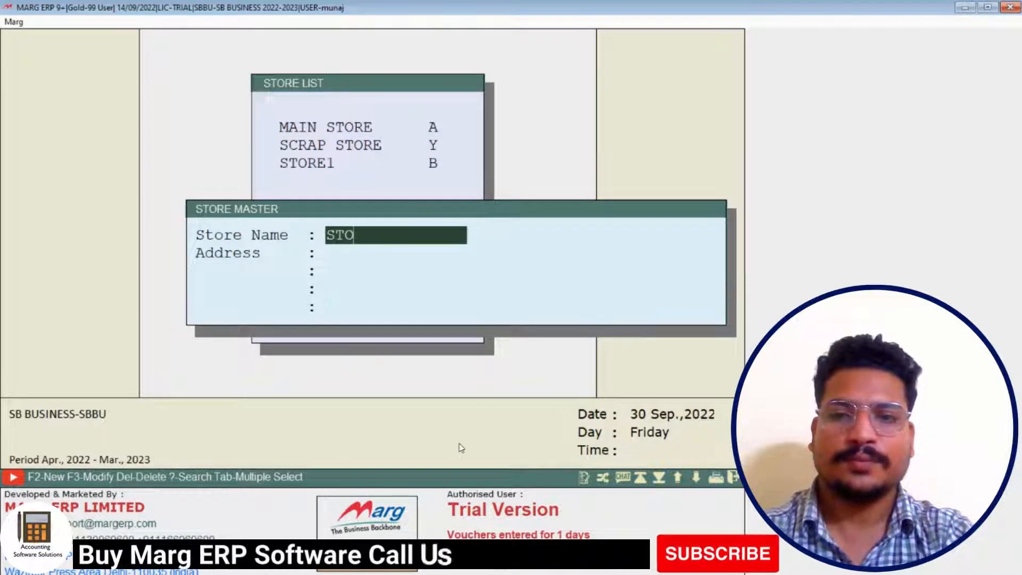
key("Return")
key("Return")
key("Return")
key("Return")
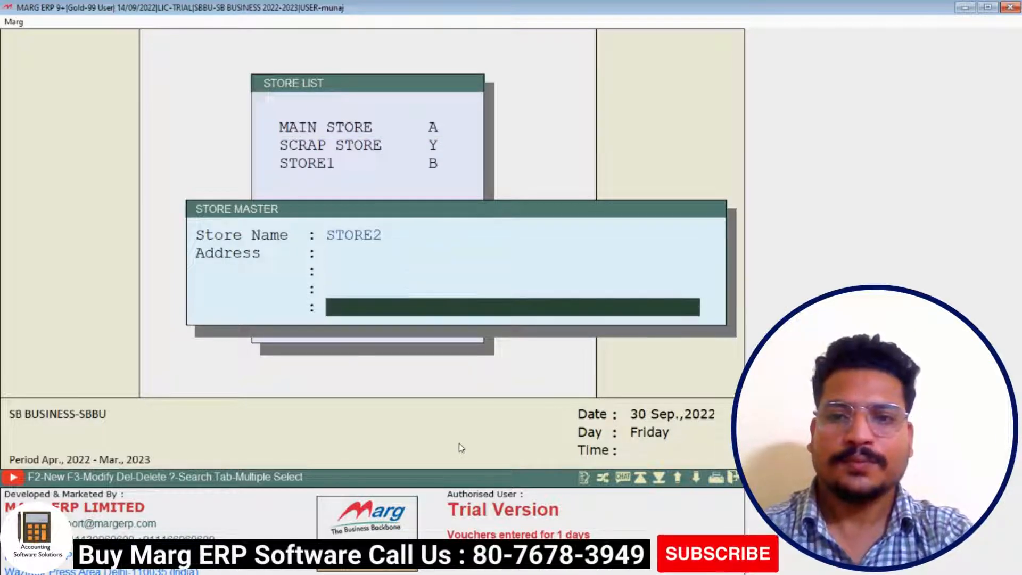
key("Return")
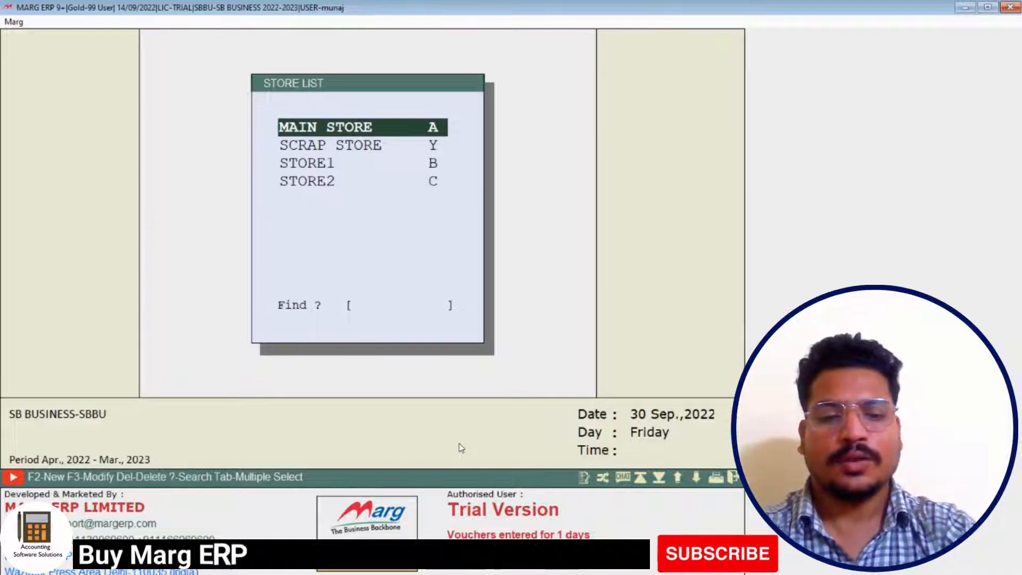
- Review the entries in the Store Master list and close it
key("Down")
key("Down")
key("Down")
key("Escape")
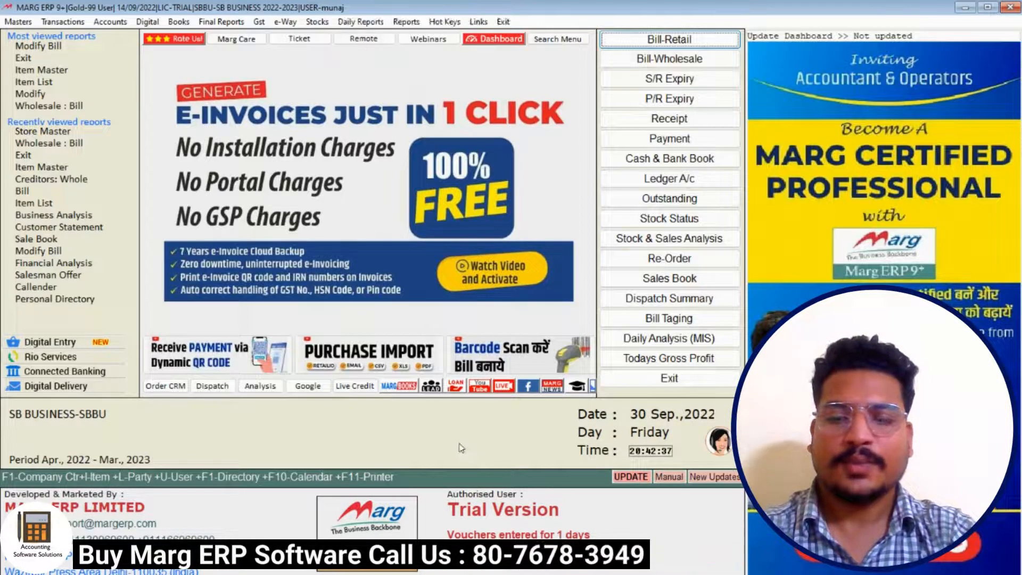
- Start a wholesale purchase bill with Geeta Enterprises as the supplier
key("alt+t")
key("Down")
key("Return")
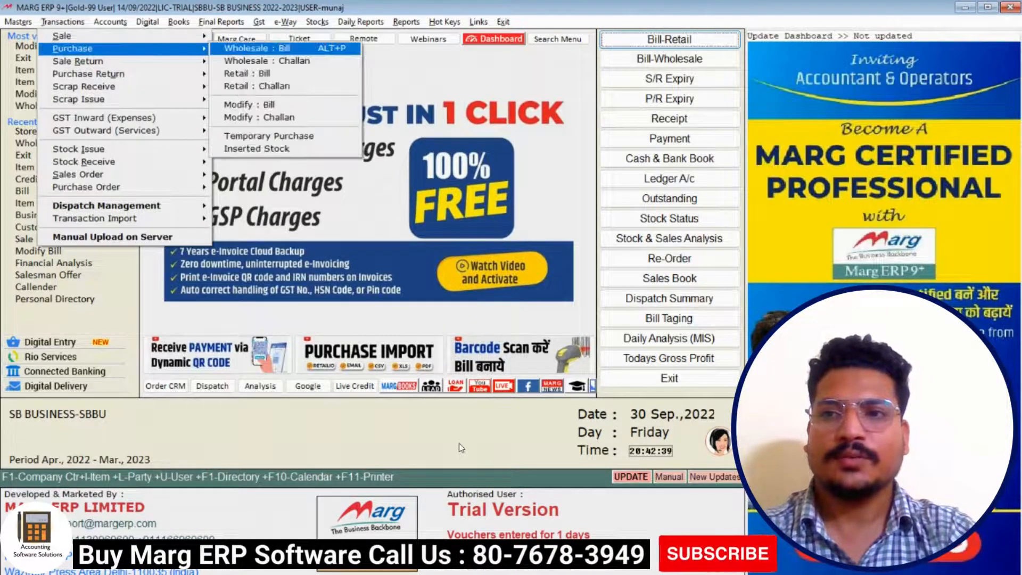
key("Return")
key("Down")
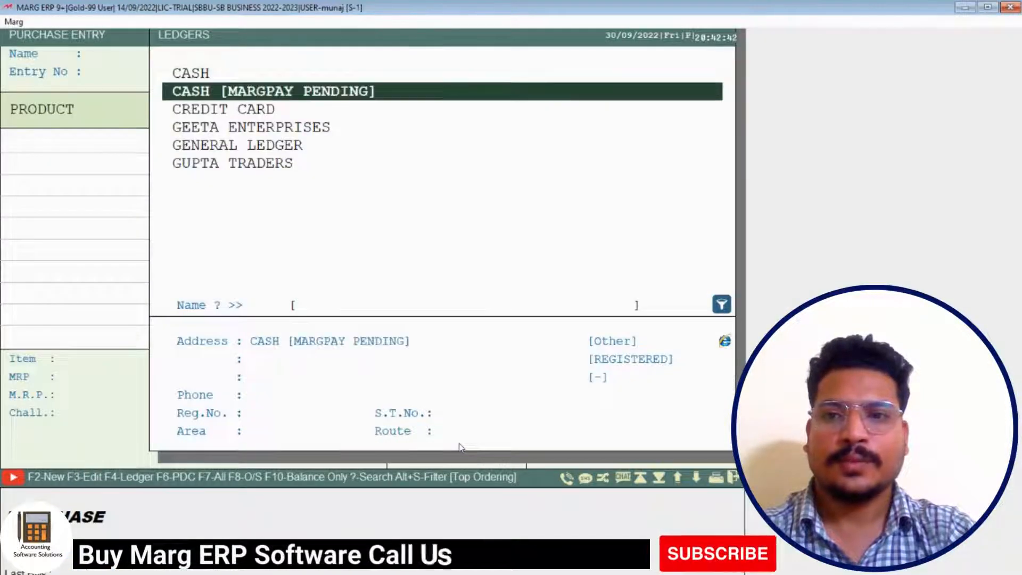
key("Down")
key("Down")
key("Down")
key("Up")
key("Return")
- Enter 3434 as the party number on the purchase bill and accept 30/09/2022 as its date
type("3434")
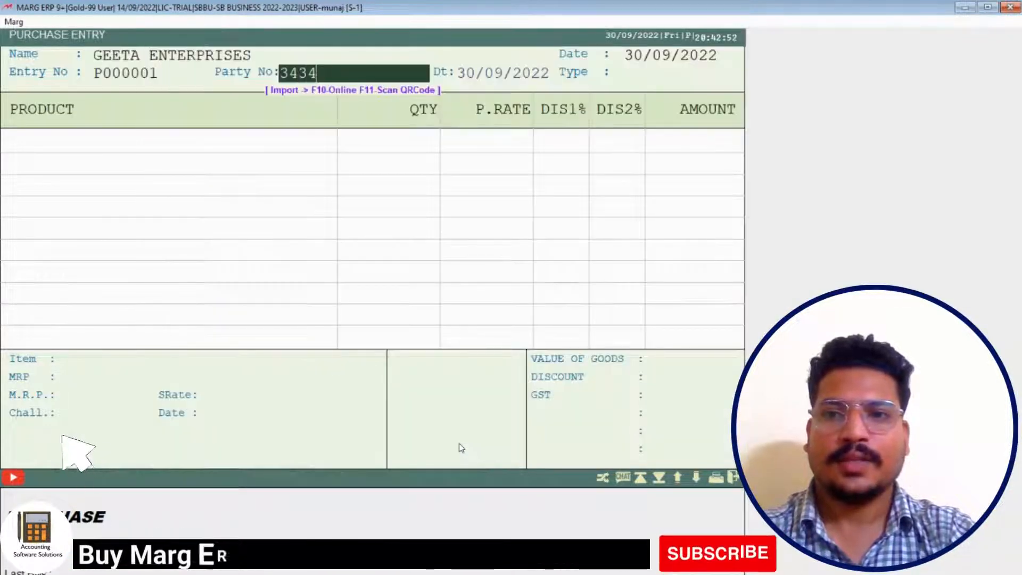
key("Return")
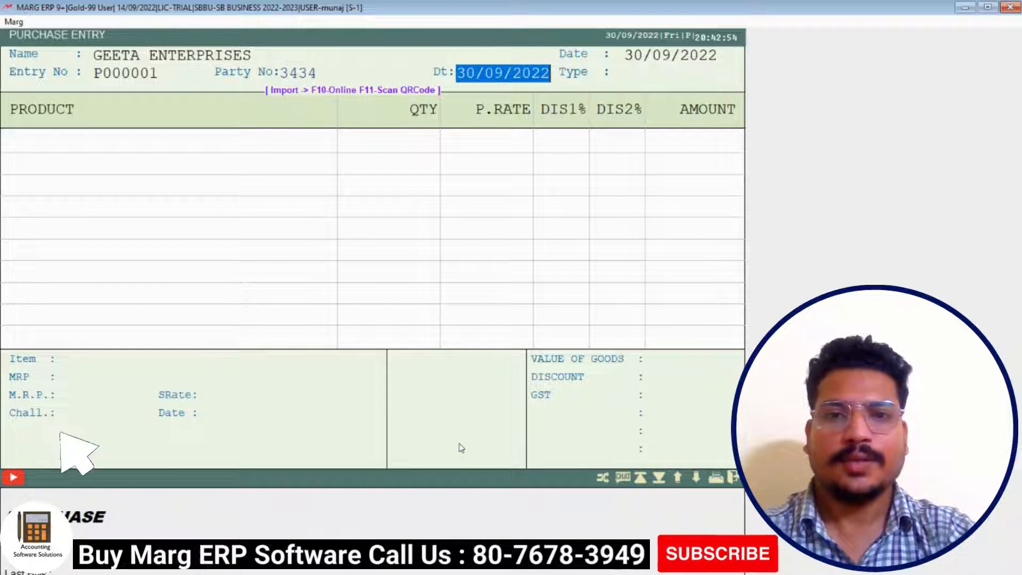
key("Return")
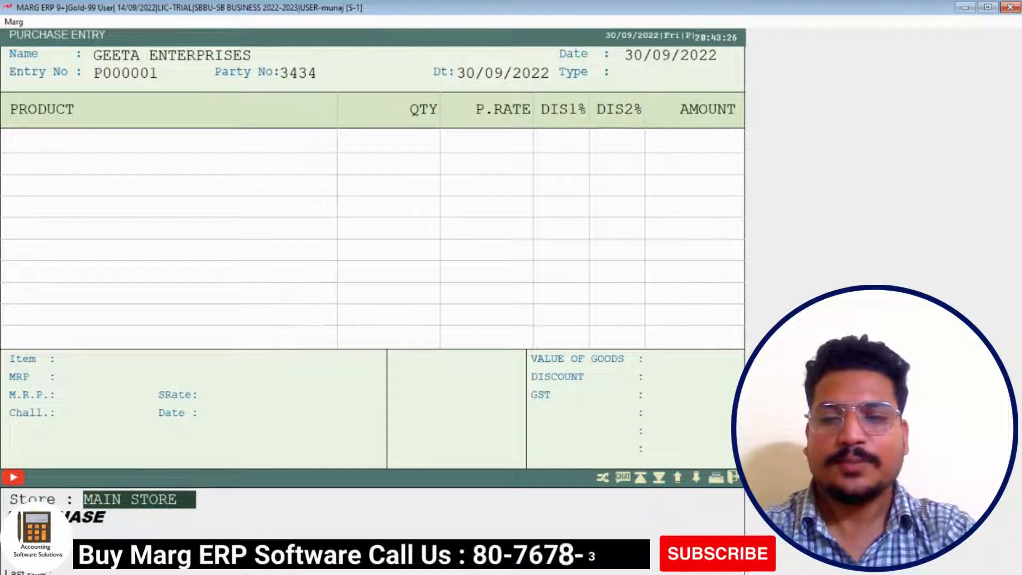
- Assign the purchase bill to STORE1, dismiss the supplier alert and accept LOCAL as the purchase type
key("Return")
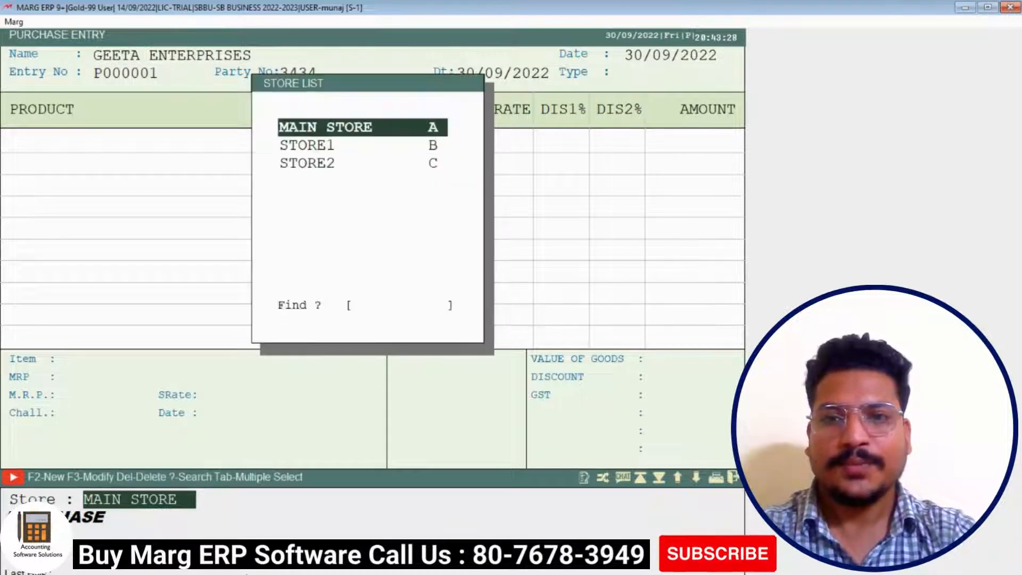
key("Down")
key("Down")
key("Up")
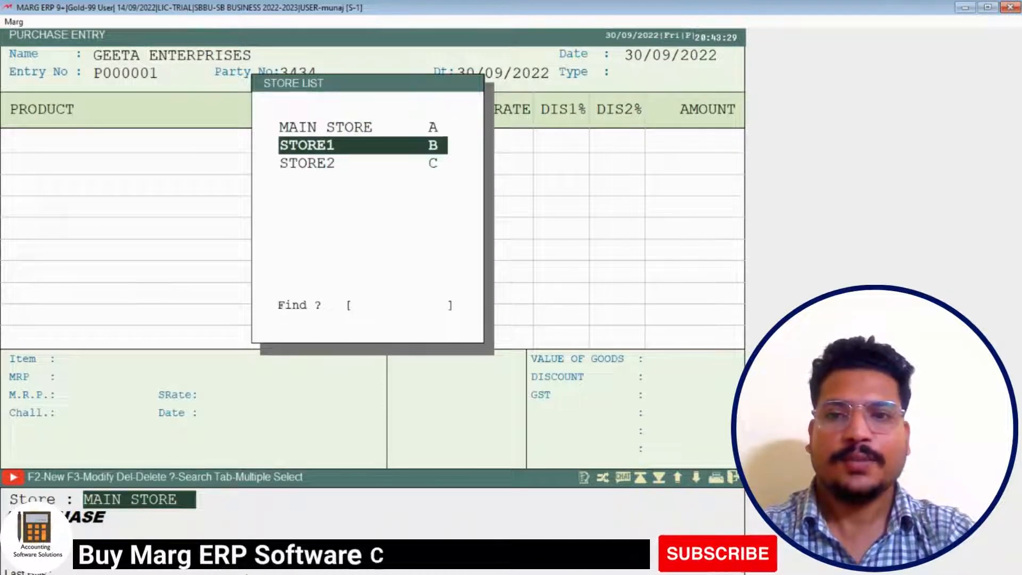
key("Return")
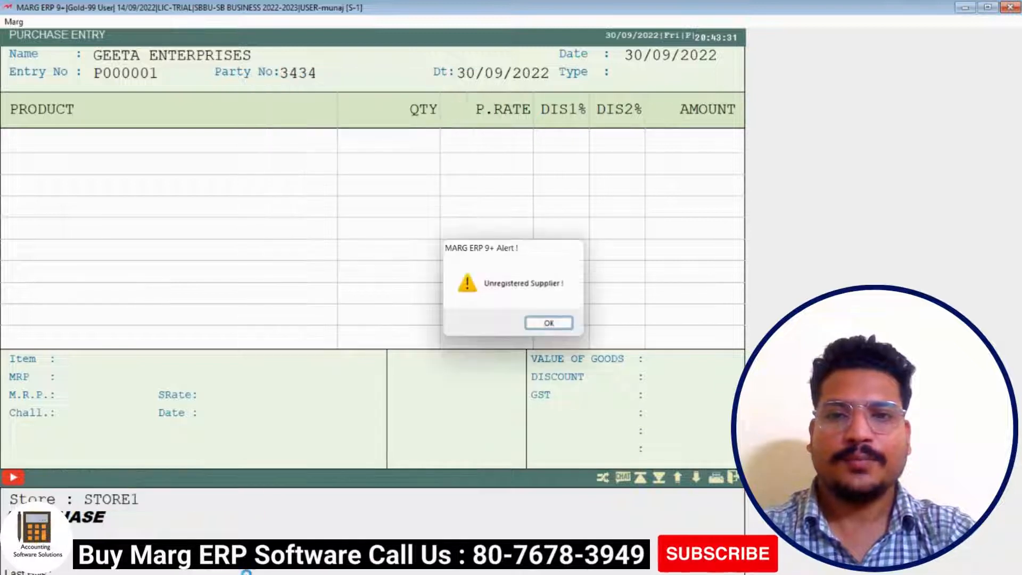
key("Return")
key("Return")
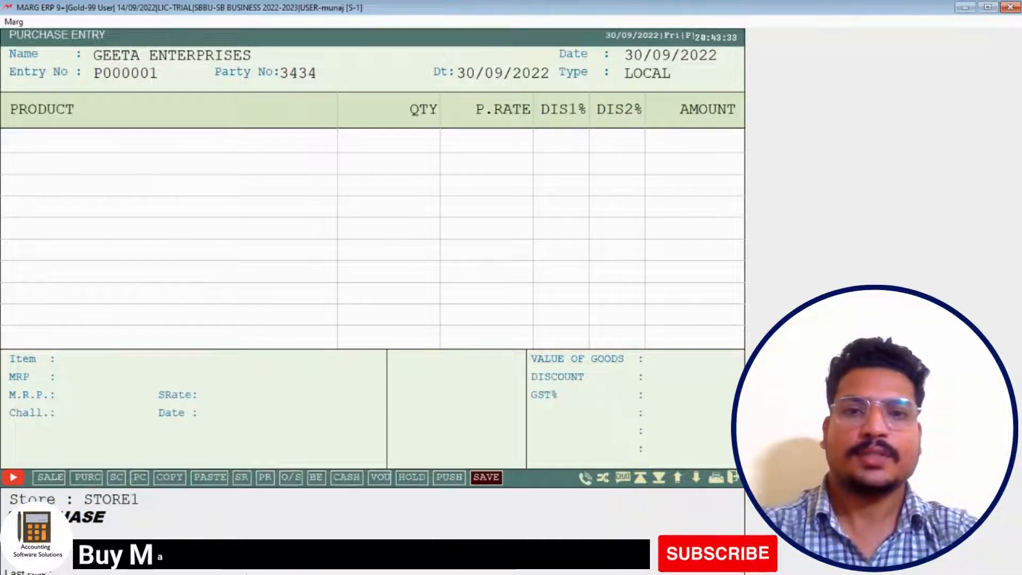
- Add KURKURE MASALA MUNCH 25RS as the first purchase item with an MRP of 25
key("Return")
key("Return")
key("Down")
key("Return")
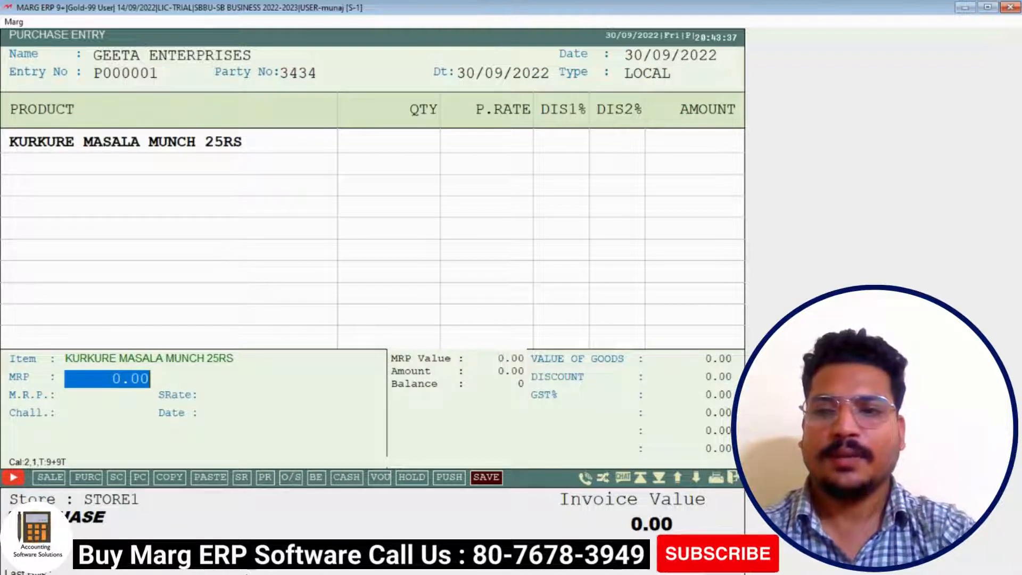
type("25 .")
key("Return")
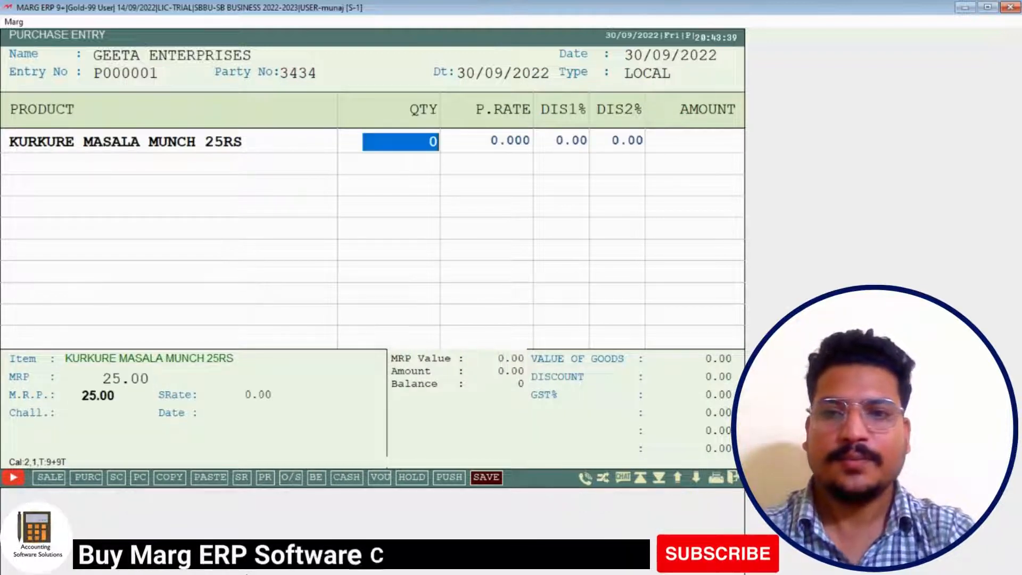
- Set the Kurkure line to quantity 500 and purchase rate 12, without discounts, and accept its MRP details
type("500")
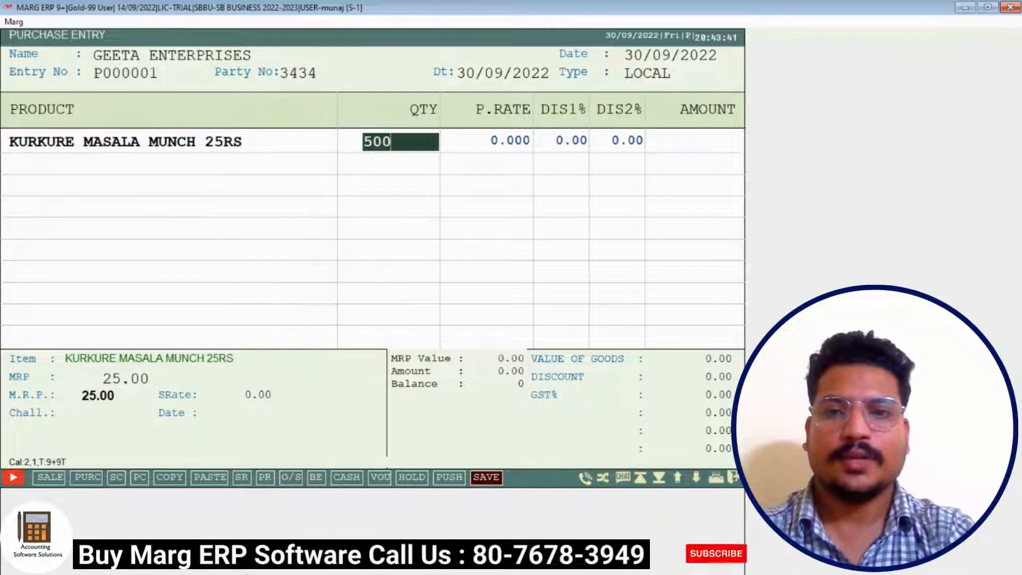
key("Return")
type("12")
key("Return")
key("Return")
key("Return")
key("Return")
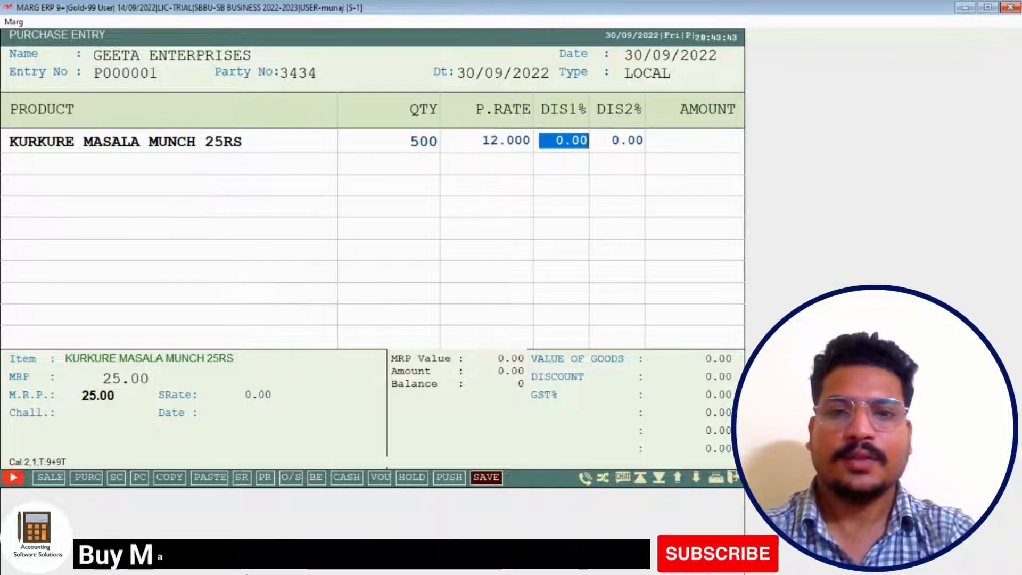
key("Return")
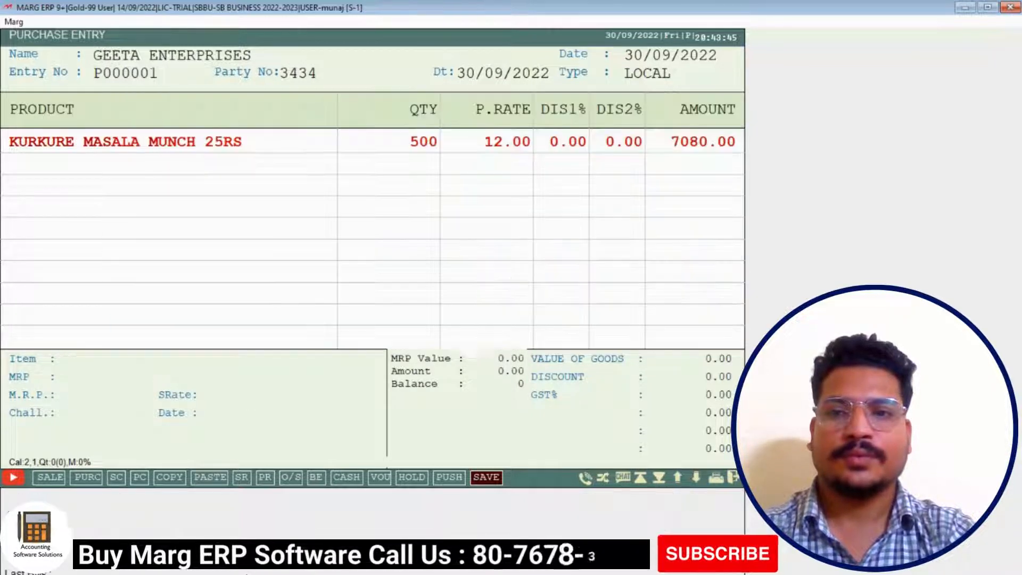
- Add PARLE G 10RS as the second purchase item with MRP 10, quantity 456 and purchase rate 7
key("Down")
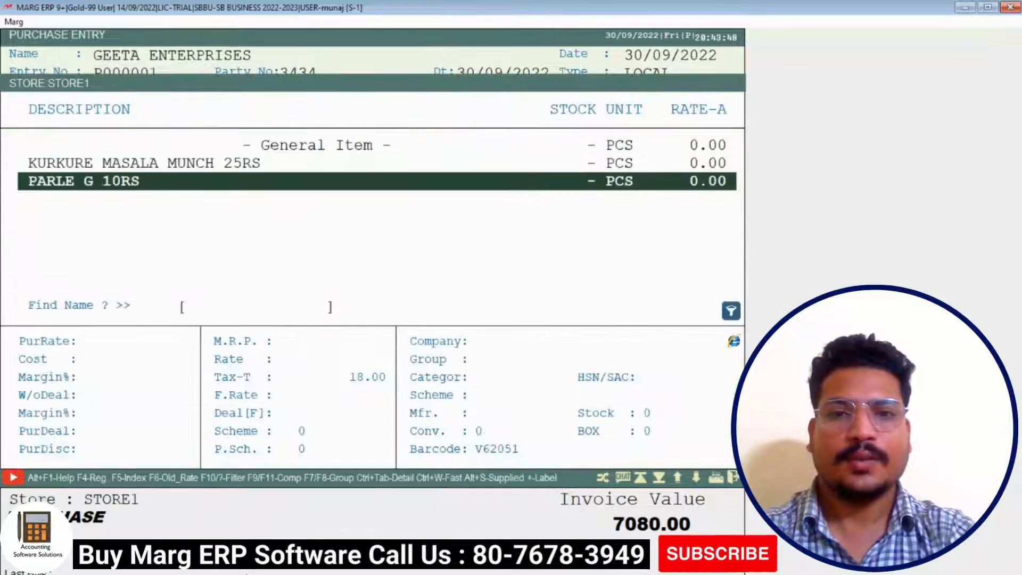
key("Return")
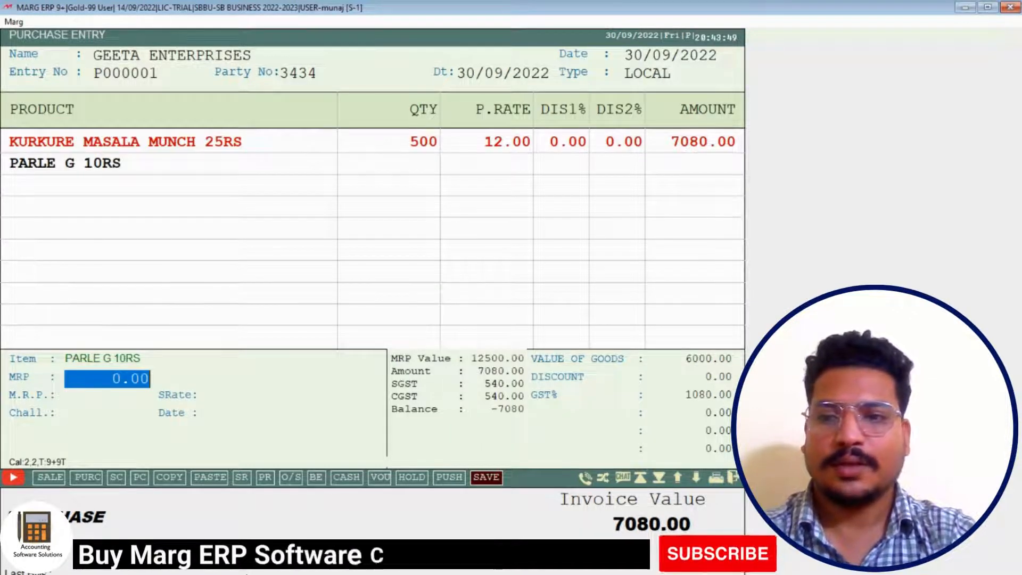
type("10")
key("Return")
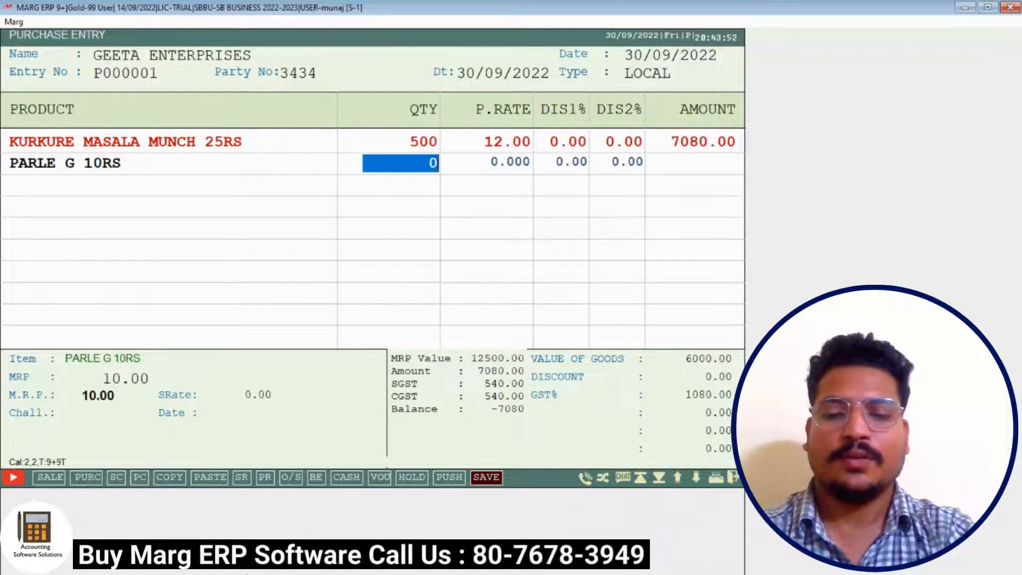
type("456")
key("Return")
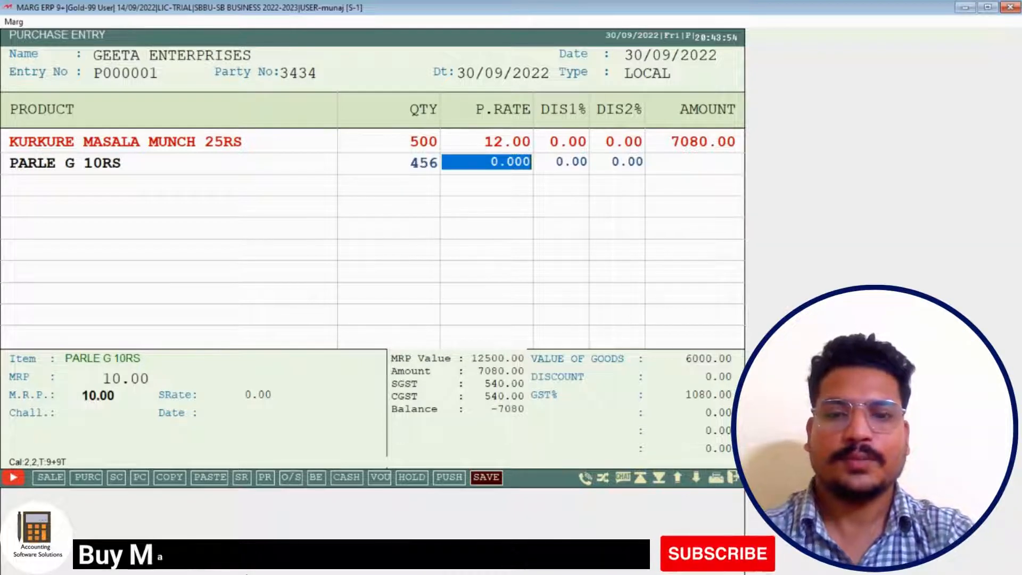
type("7")
key("Return")
key("Return")
key("Return")
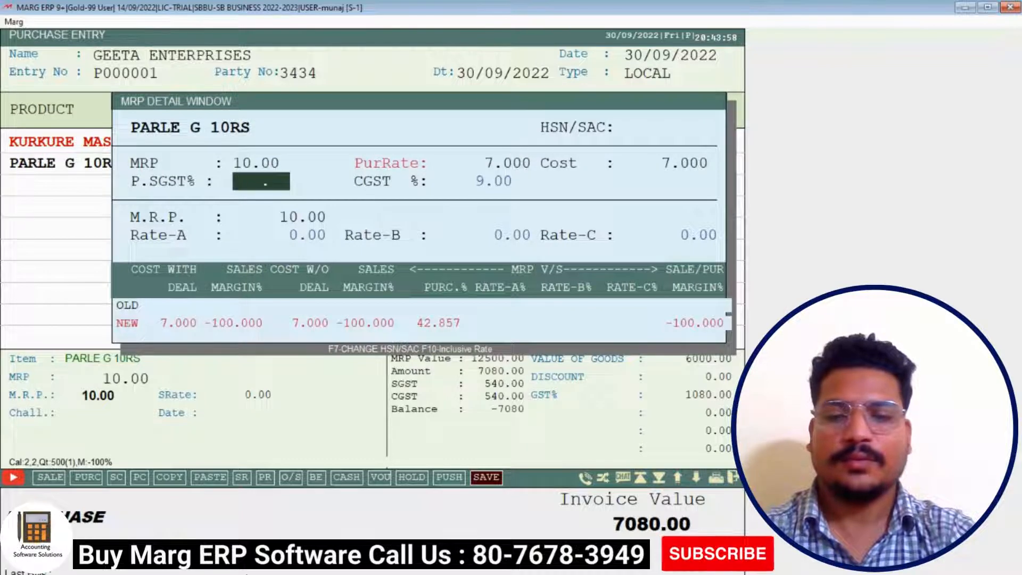
key("Return")
- Save the purchase bill, declining the quantity-based rate changes, and leave purchase entry
key("ctrl+w")
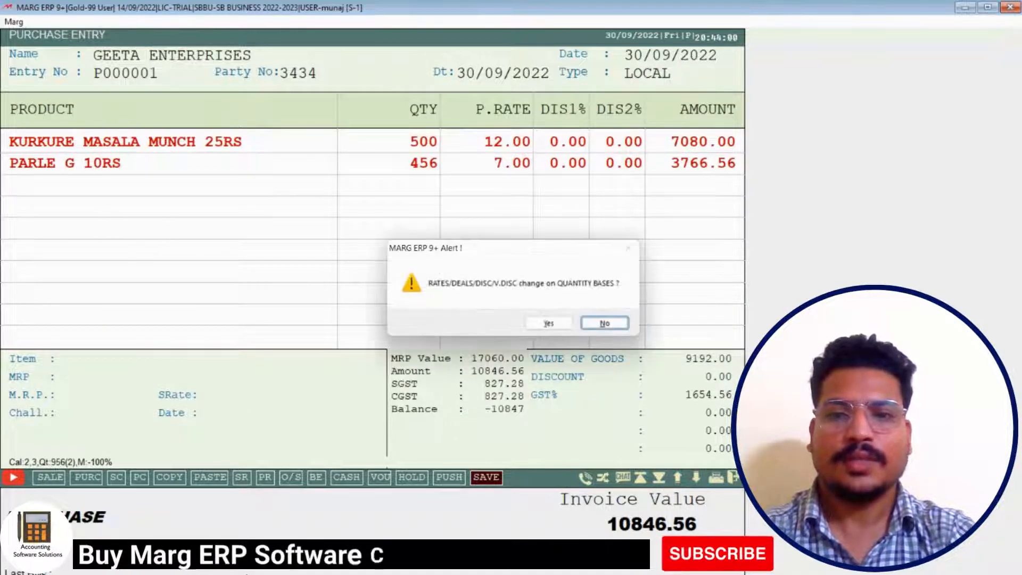
key("Return")
key("Return")
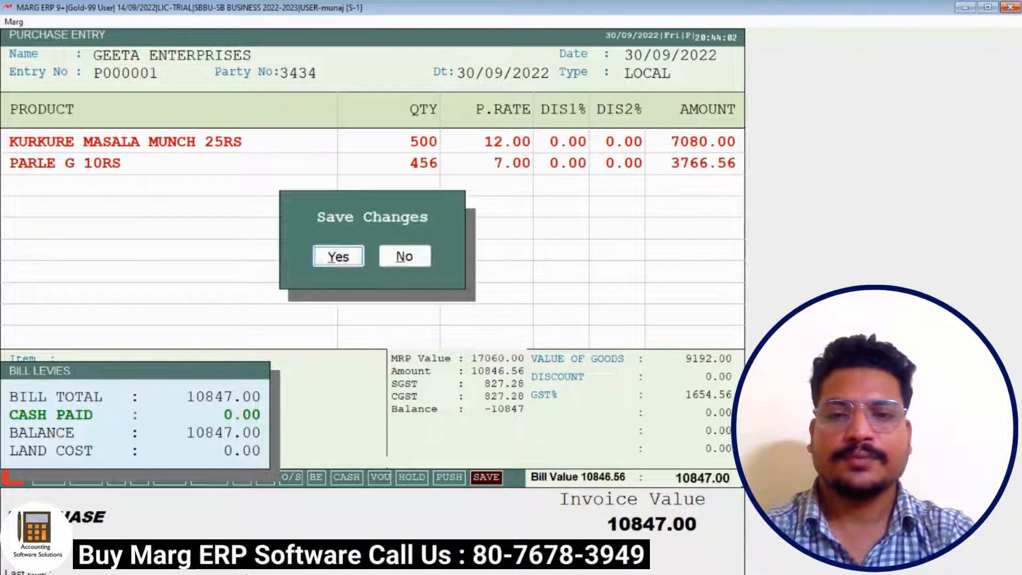
key("Return")
key("Escape")
key("Escape")
key("Escape")
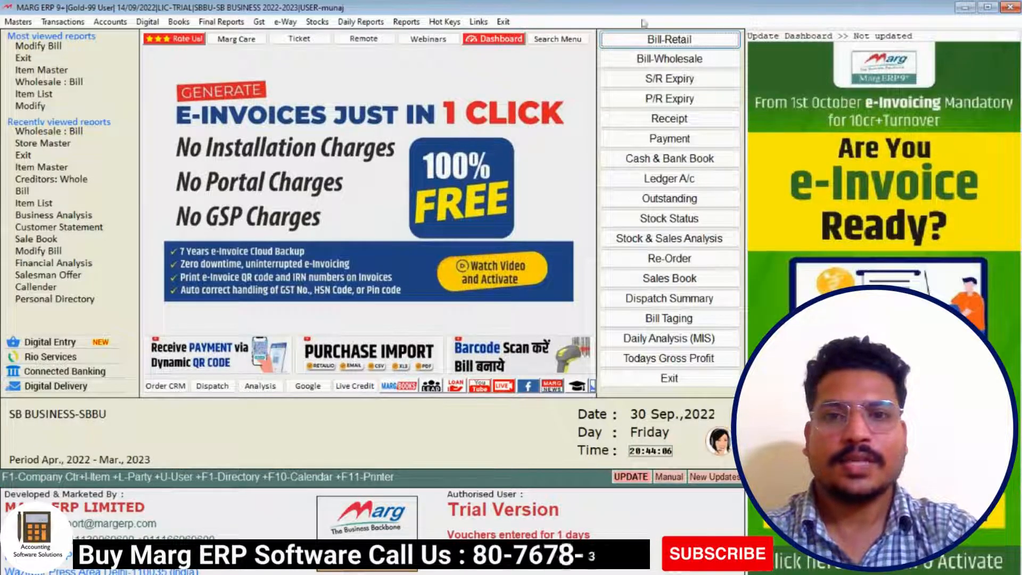
- Open the Current Stock report and examine which stores it can be run for
left_click(319, 22)
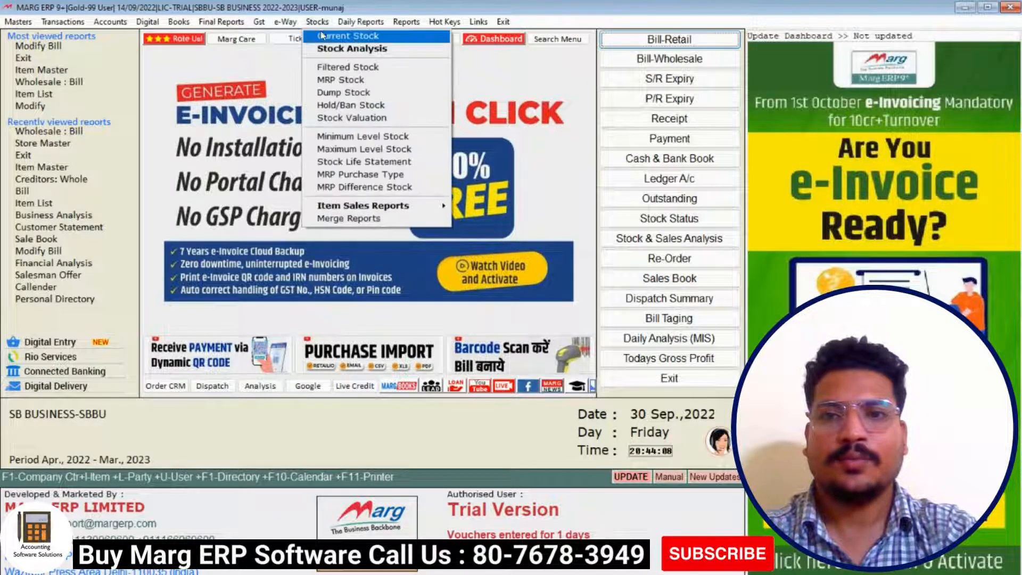
left_click(322, 37)
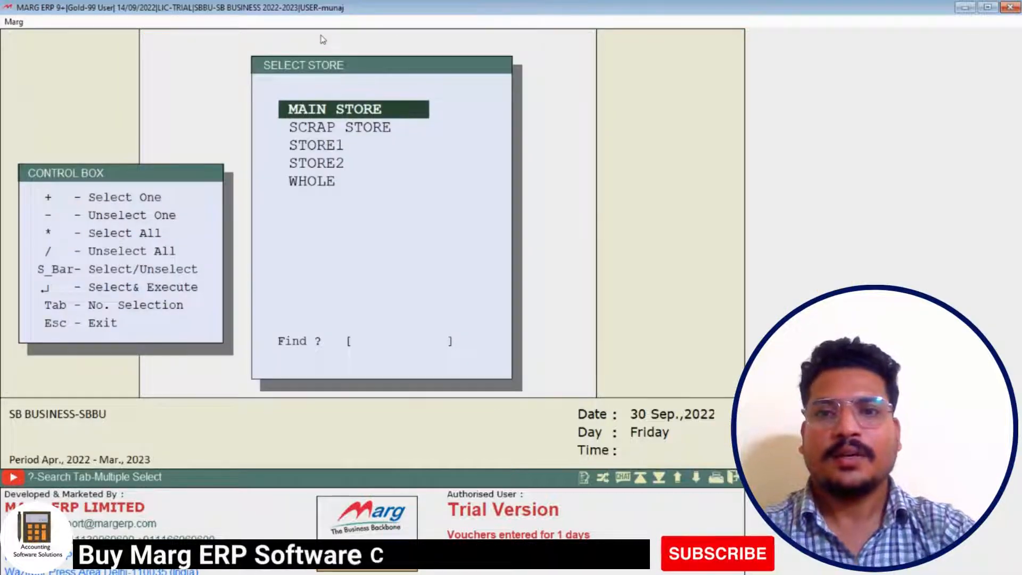
key("Down")
key("Down")
key("Down")
key("Down")
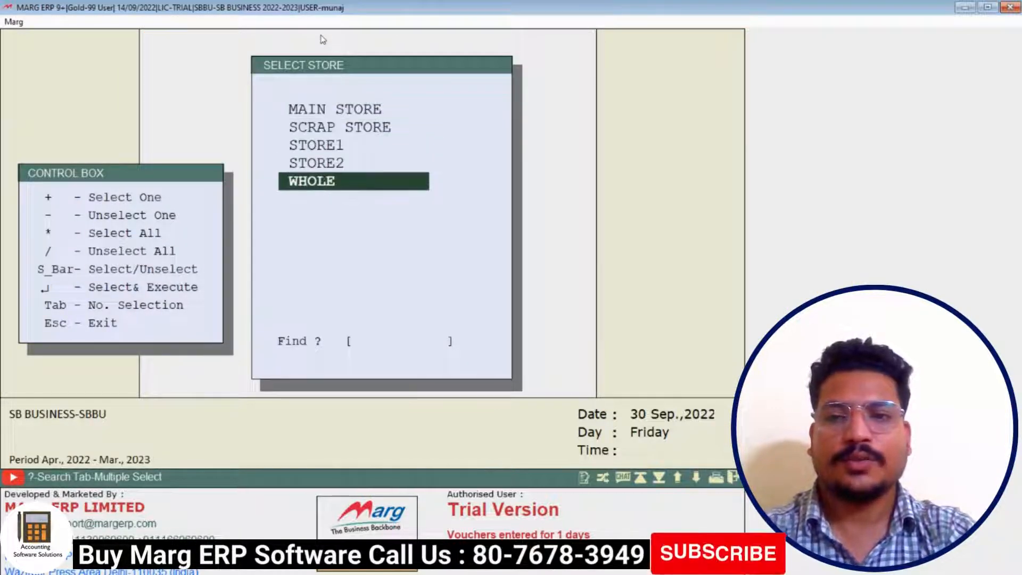
key("Up")
key("Up")
key("Up")
key("Up")
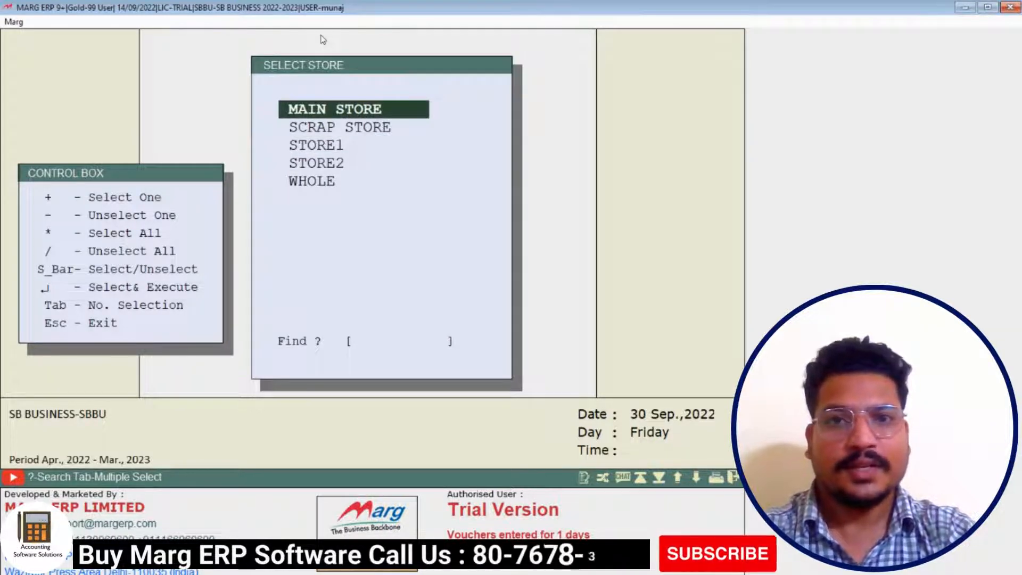
- View the closing stock of MAIN STORE, check the item quantities and close the report
key("Down")
key("Down")
key("Down")
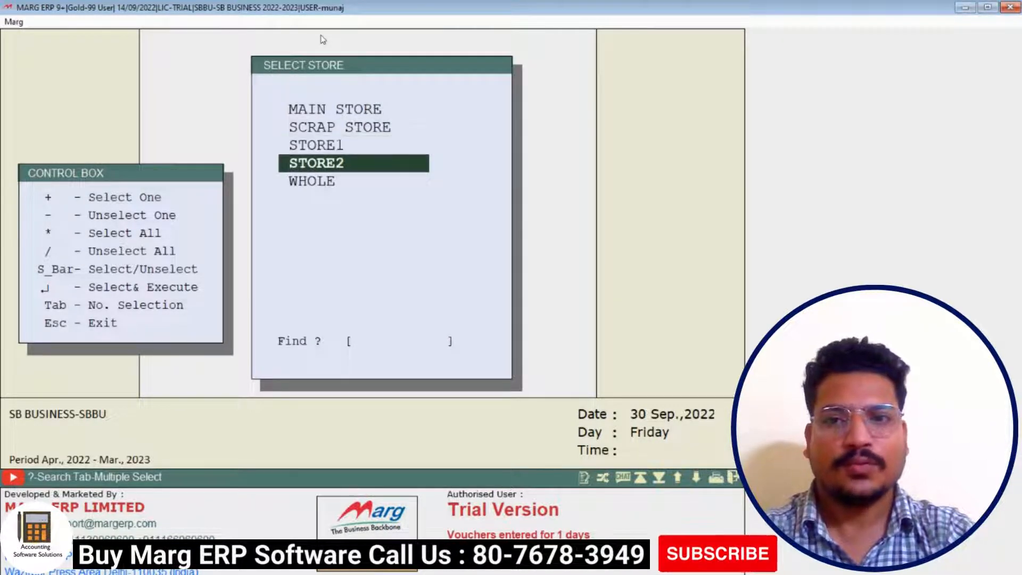
key("Up")
key("Up")
key("Up")
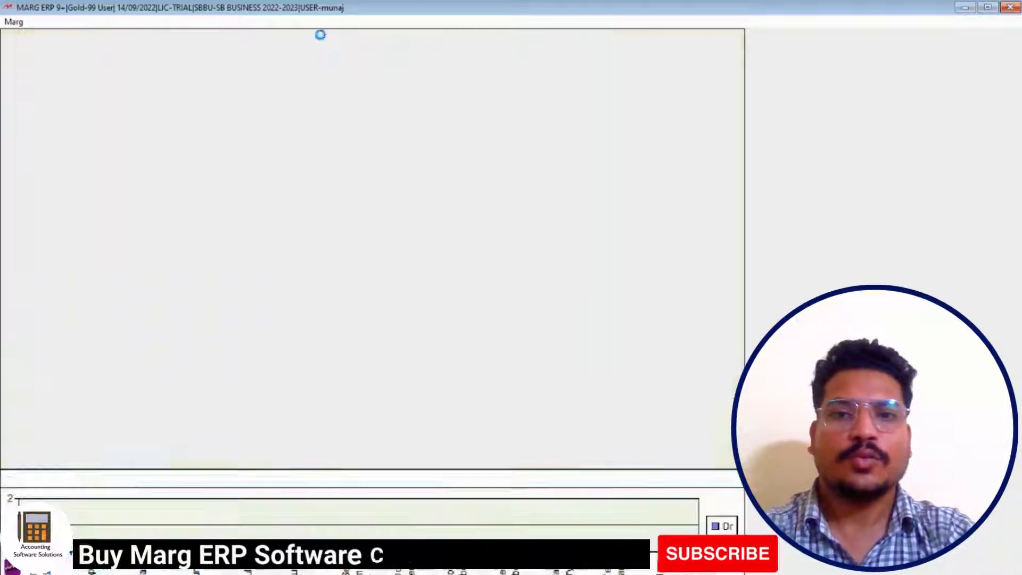
key("Return")
key("Down")
key("Down")
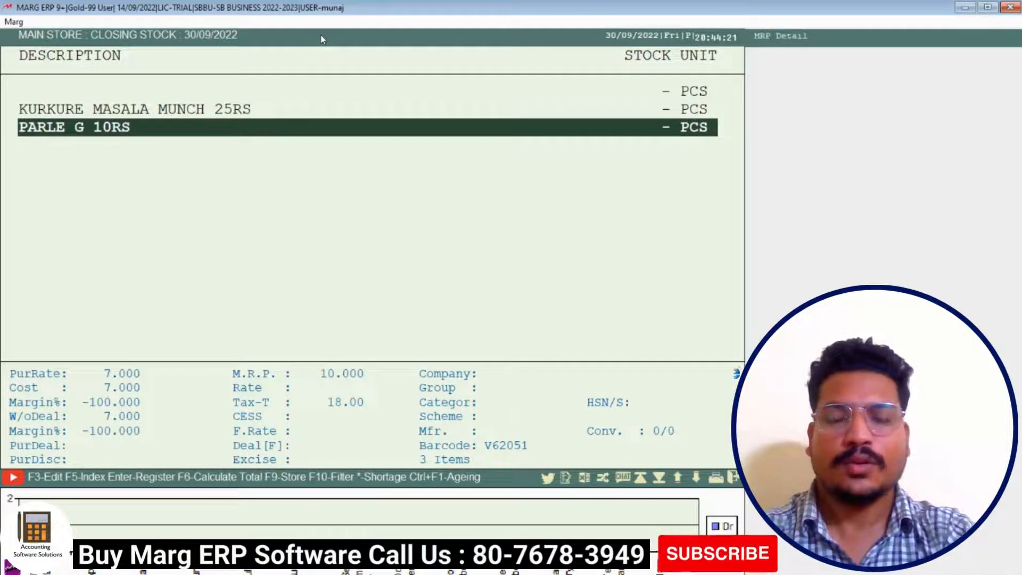
key("Escape")
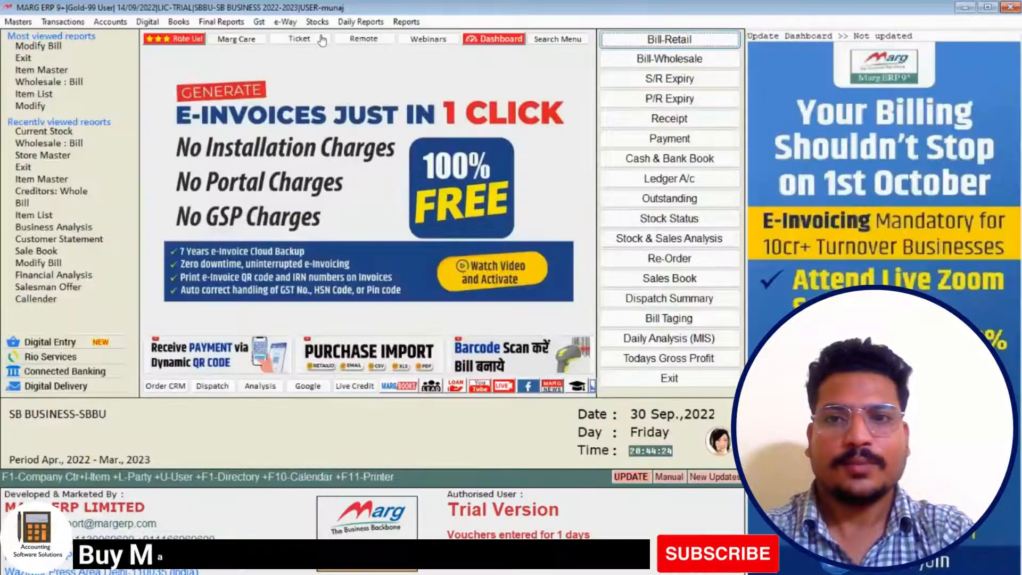
- Open the Current Stock report for STORE1 and check the closing stock of the purchased items
left_click(319, 22)
left_click(331, 38)
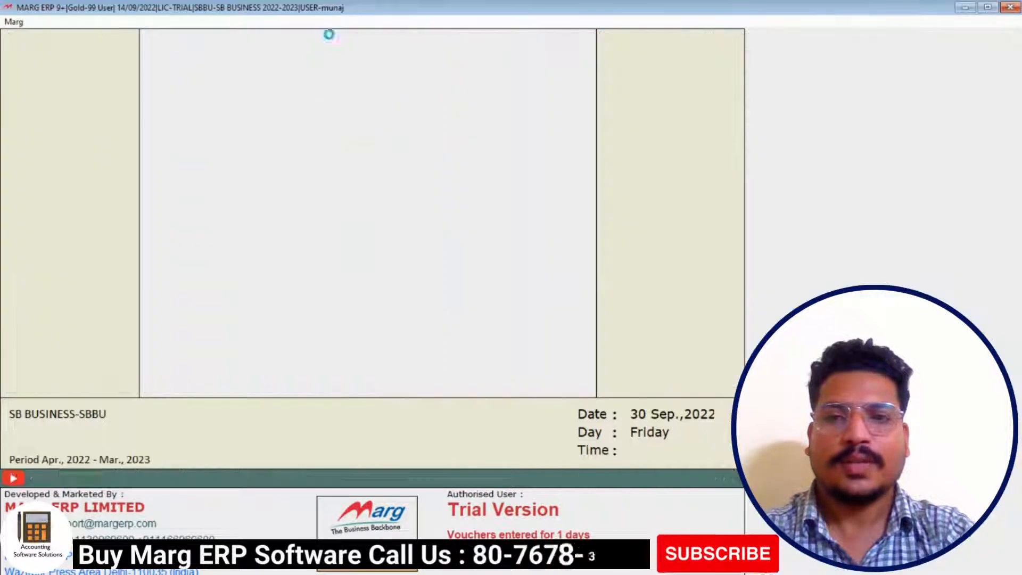
key("Down")
key("Down")
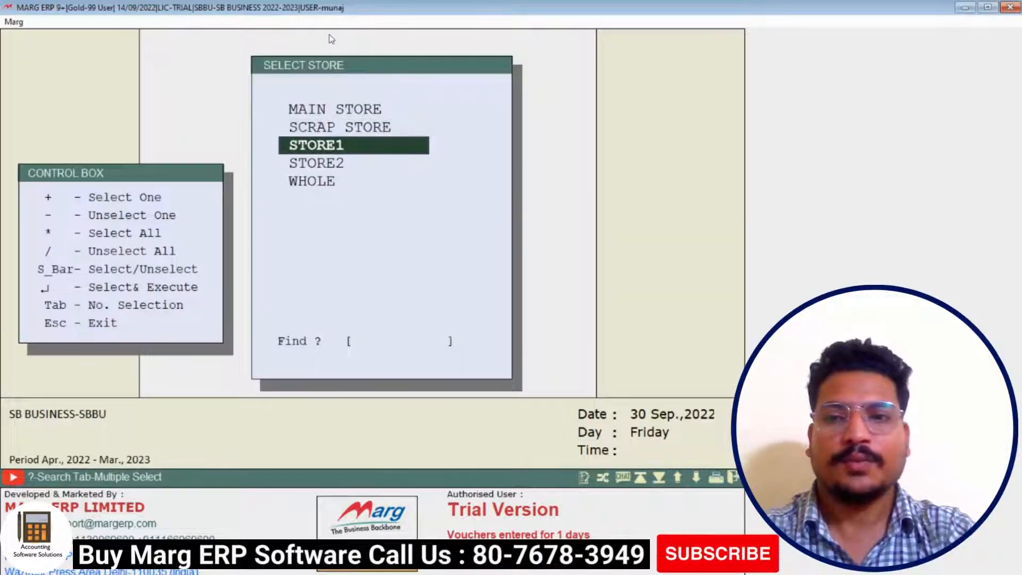
key("Return")
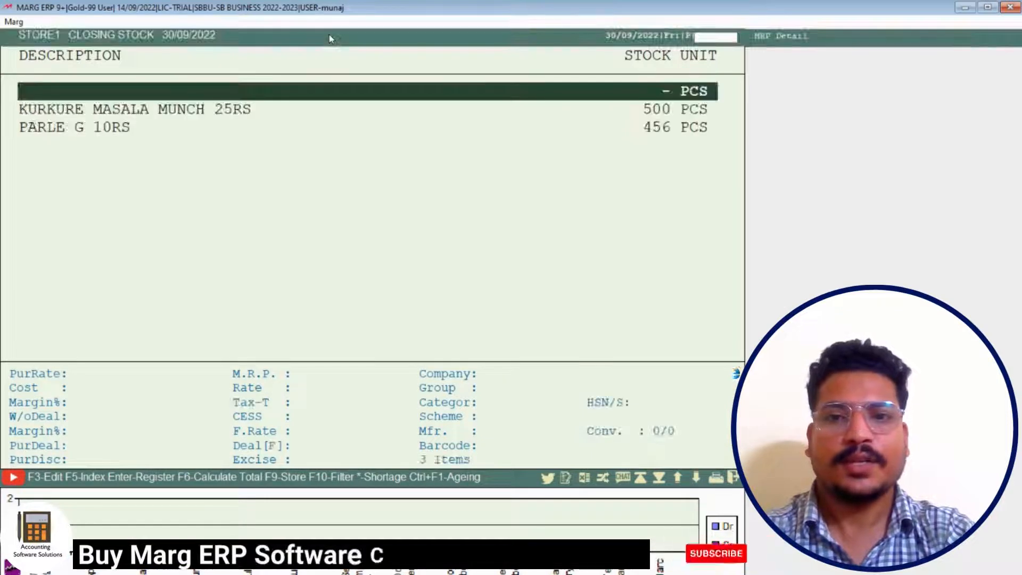
key("Down")
key("Up")
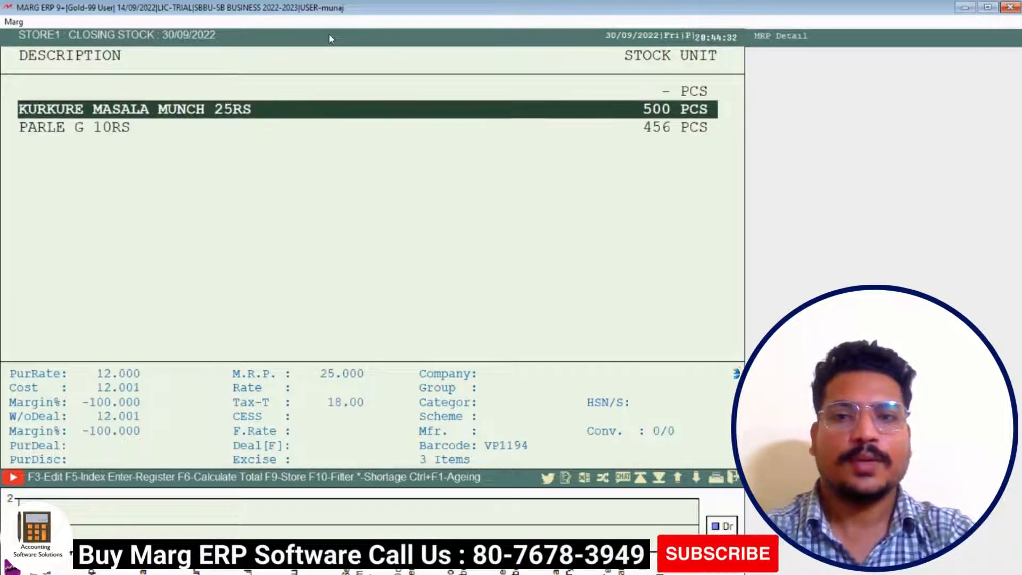
- Go through the item quantities in STORE1's closing stock and close the report
key("Up")
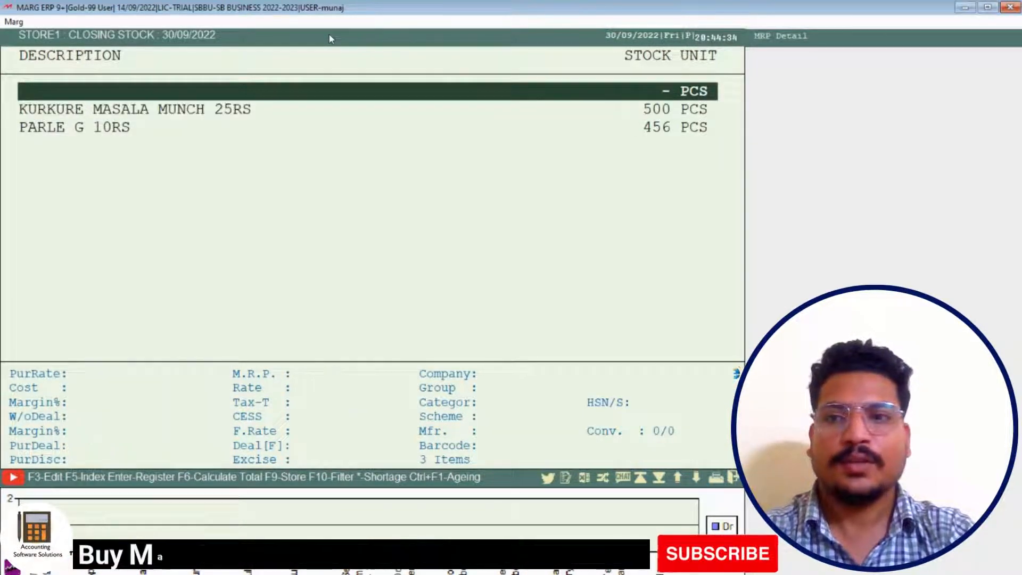
key("Down")
key("Down")
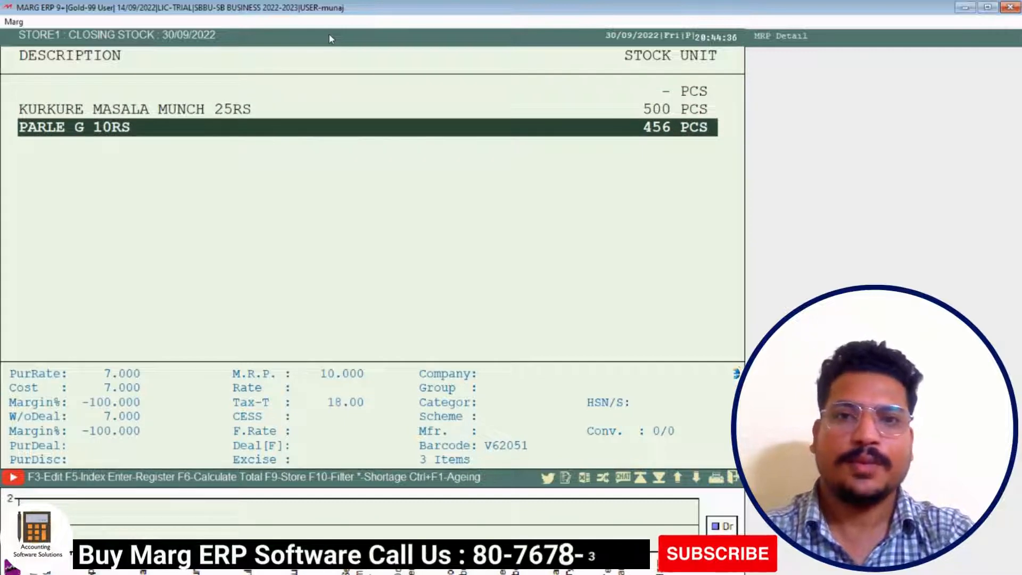
key("Escape")
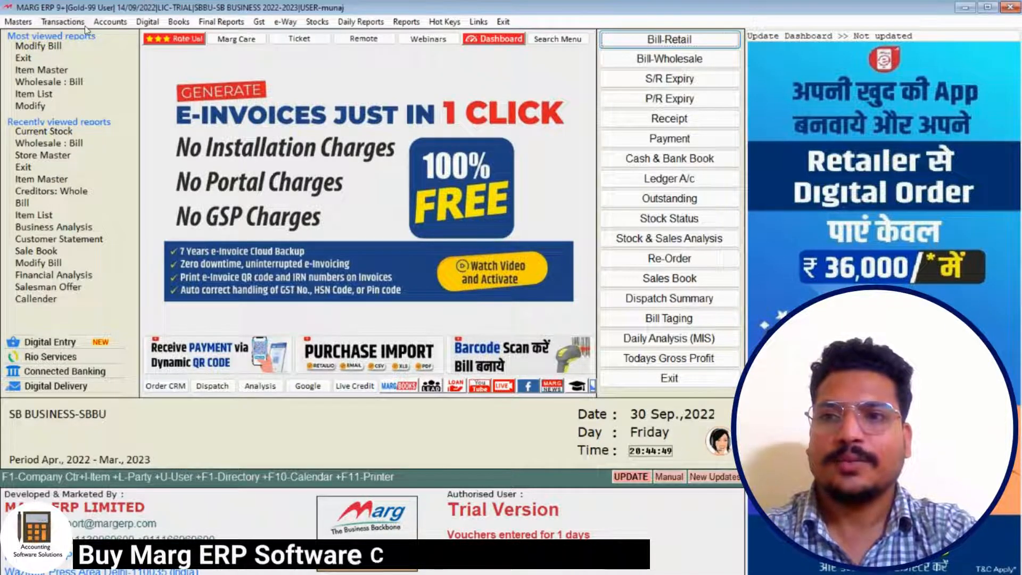
- Start a wholesale stock issue entry under the STORE T/F ledger, leaving the party details blank
left_click(70, 22)
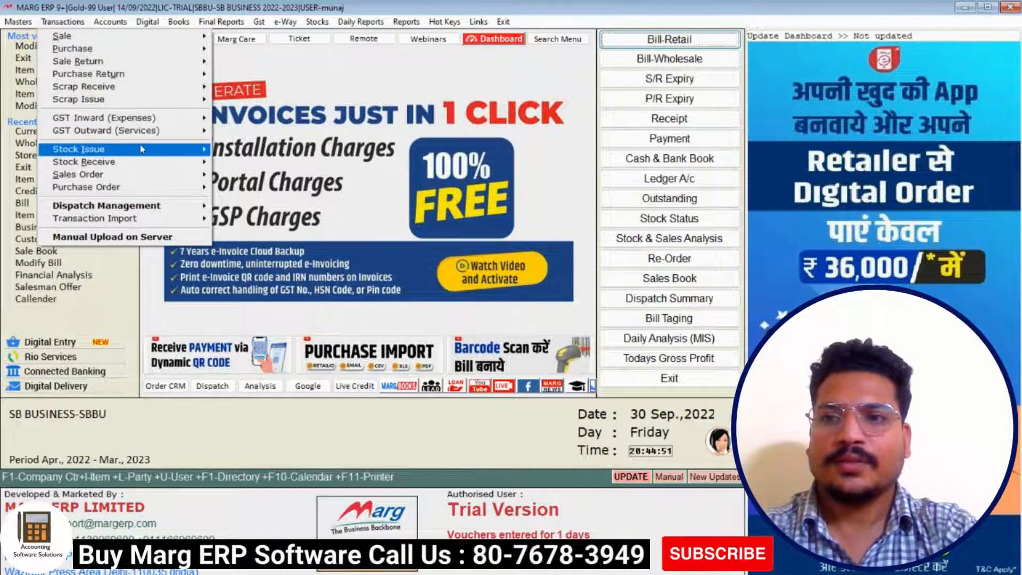
mouse_move(192, 150)
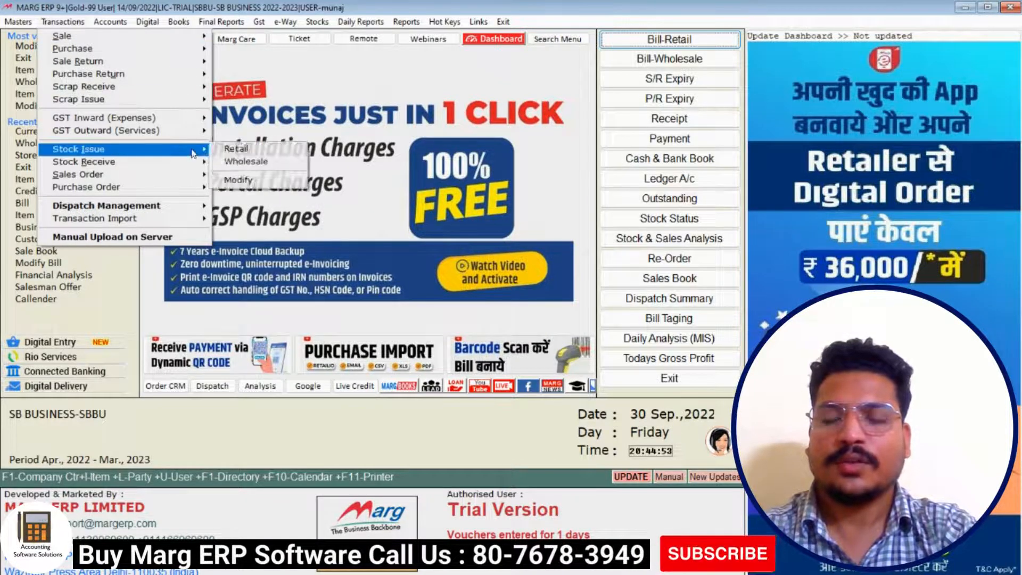
left_click(253, 162)
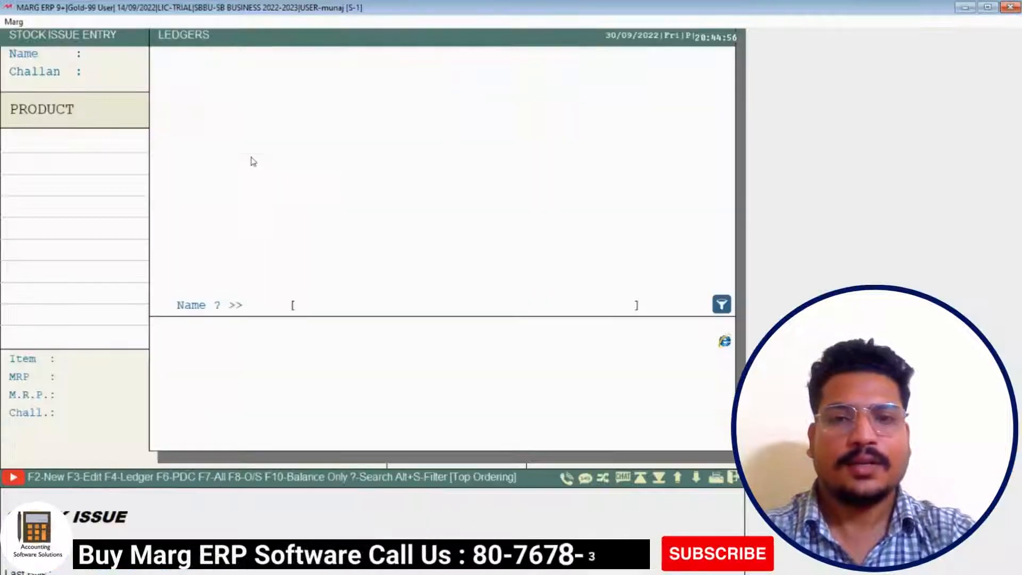
type("STOE")
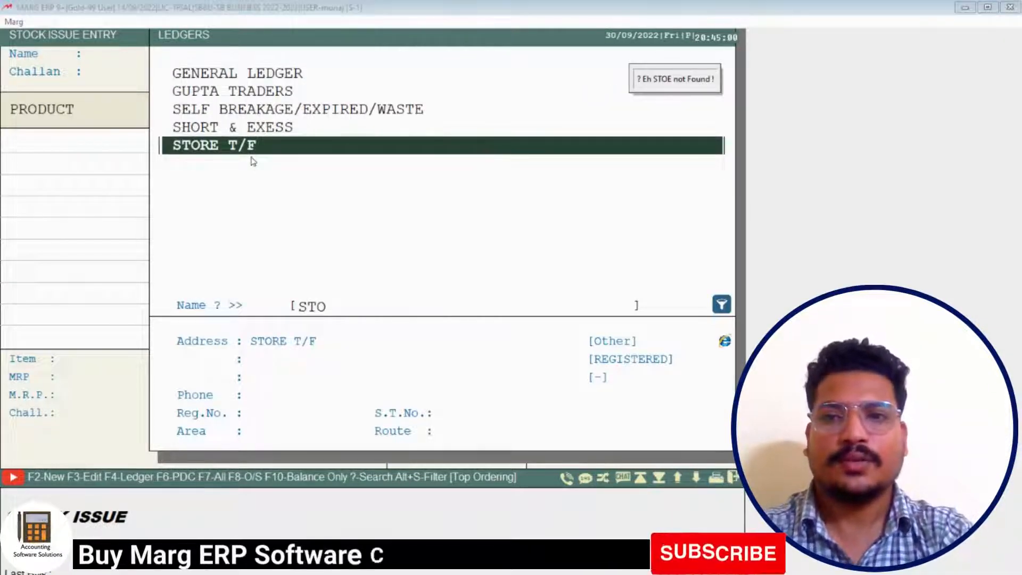
key("Return")
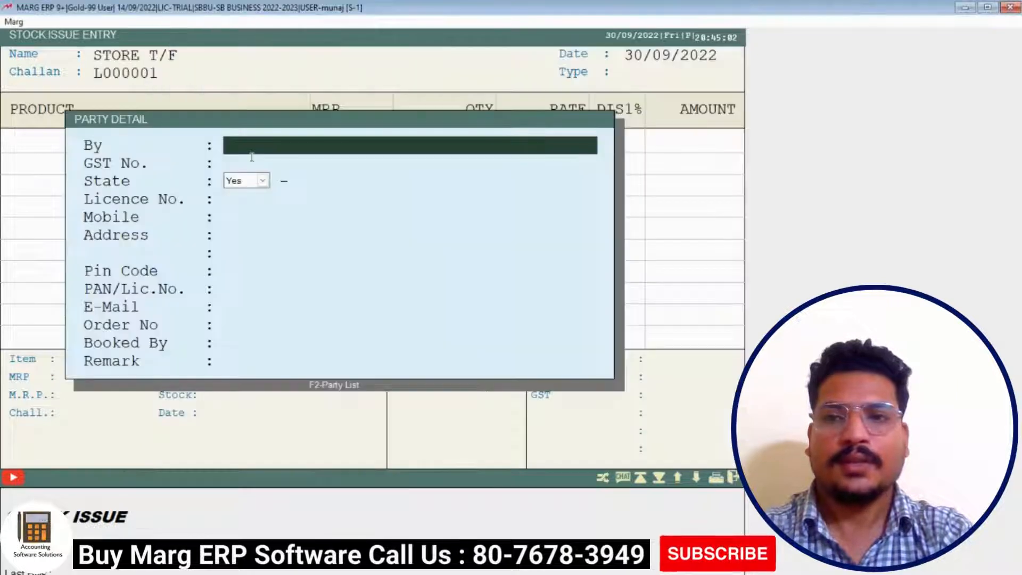
key("Escape")
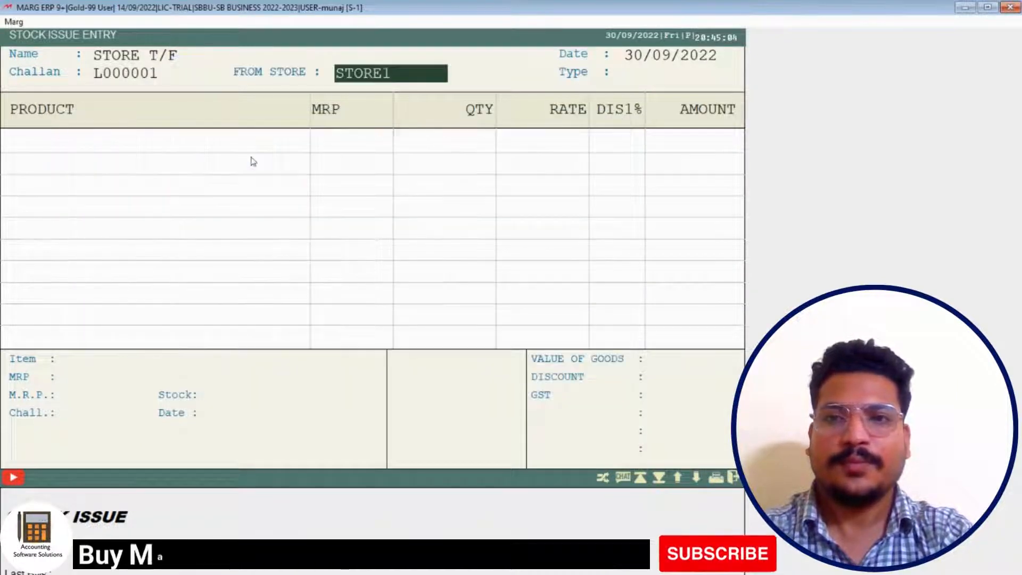
- Set the stock issue to transfer from STORE1 to MAIN STORE, keeping tax at Yes and choosing manual item entry
left_click(374, 85)
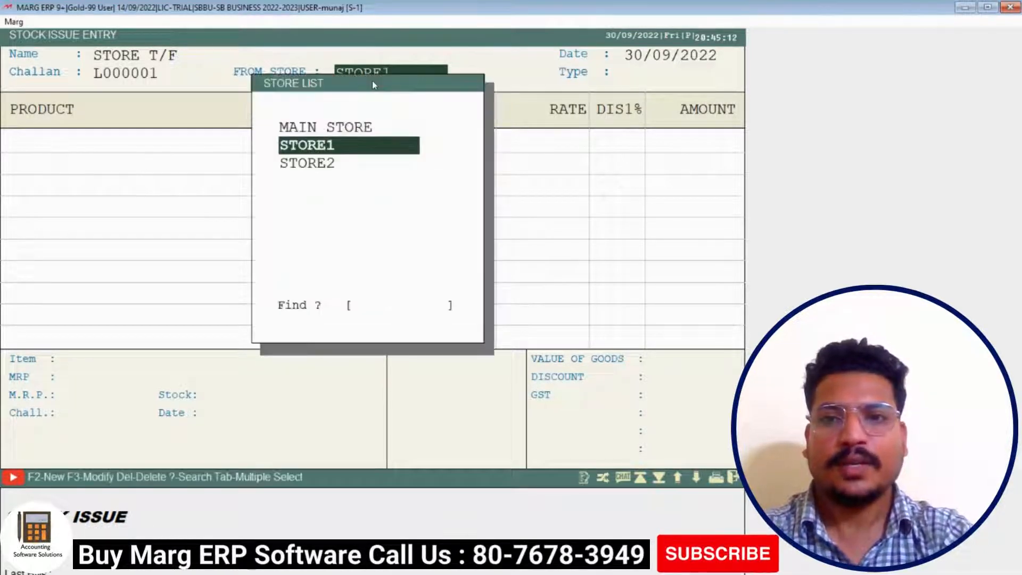
key("Return")
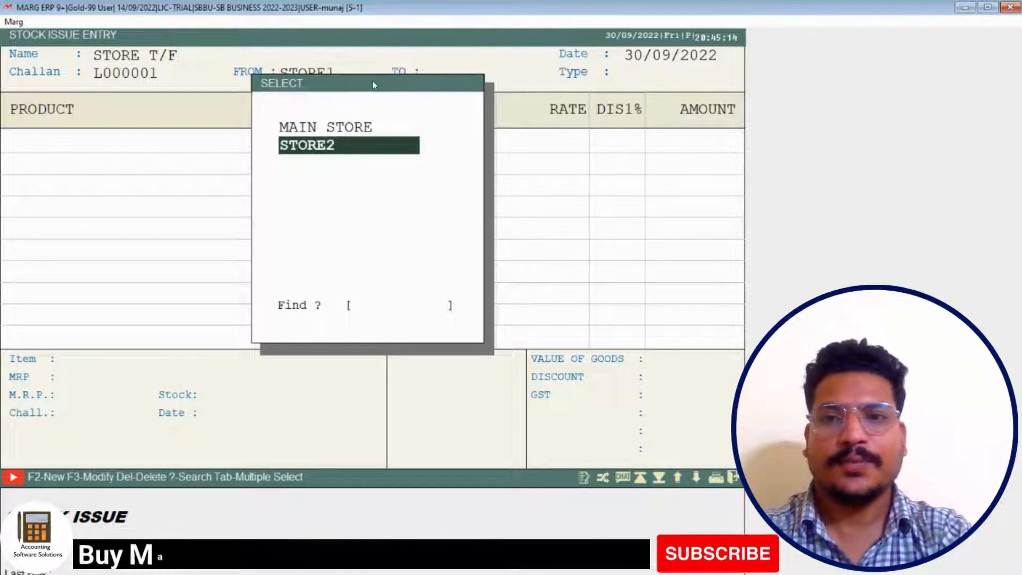
key("Up")
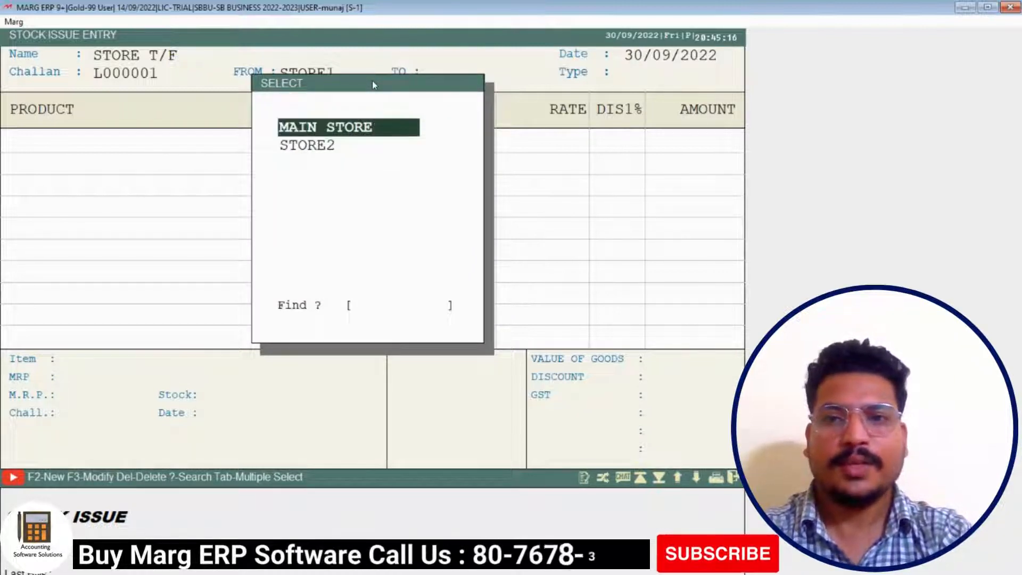
key("Return")
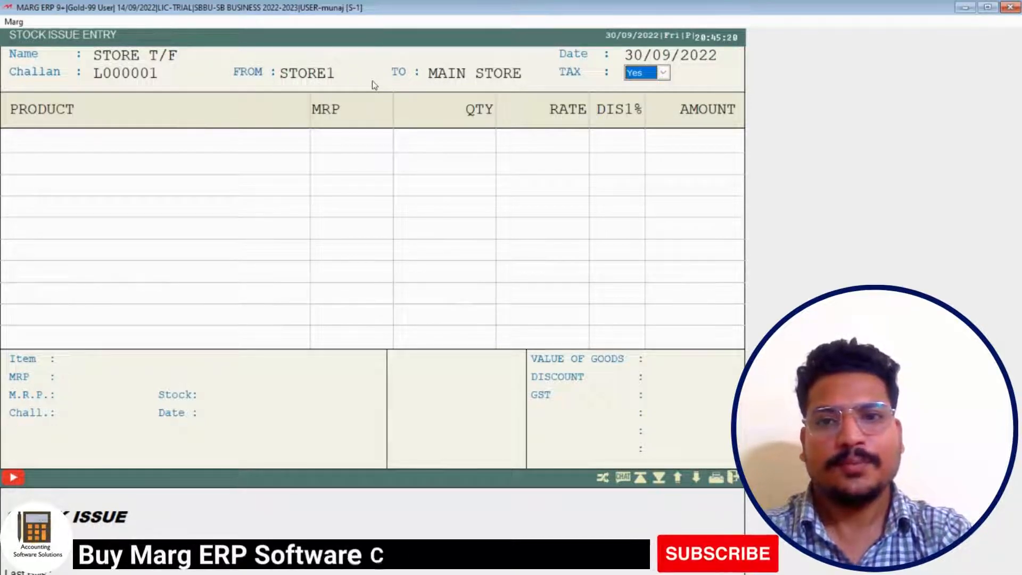
key("Return")
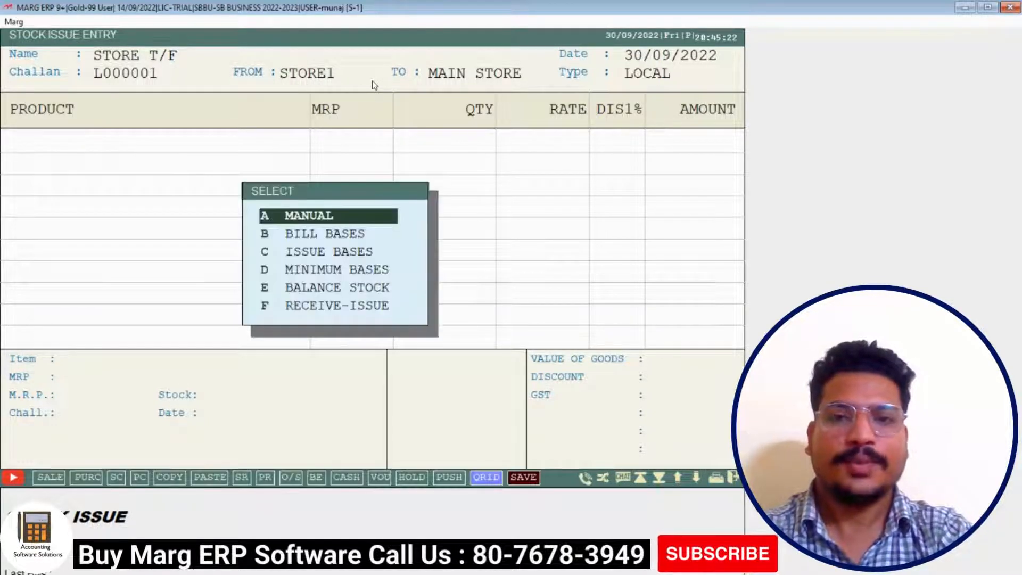
key("Return")
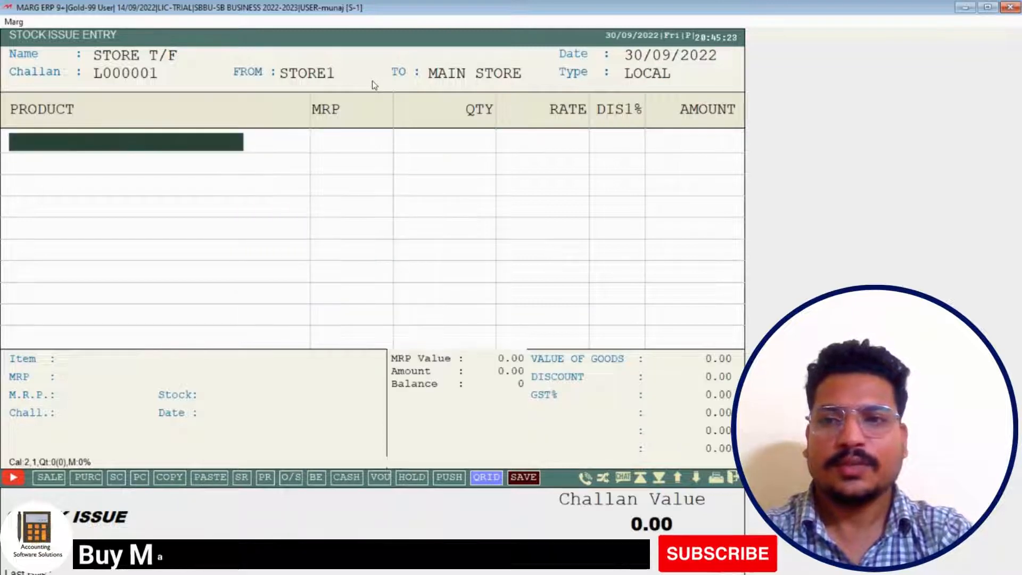
- Add KURKURE MASALA MUNCH 25RS to the stock issue with a quantity of 200
key("Down")
key("Return")
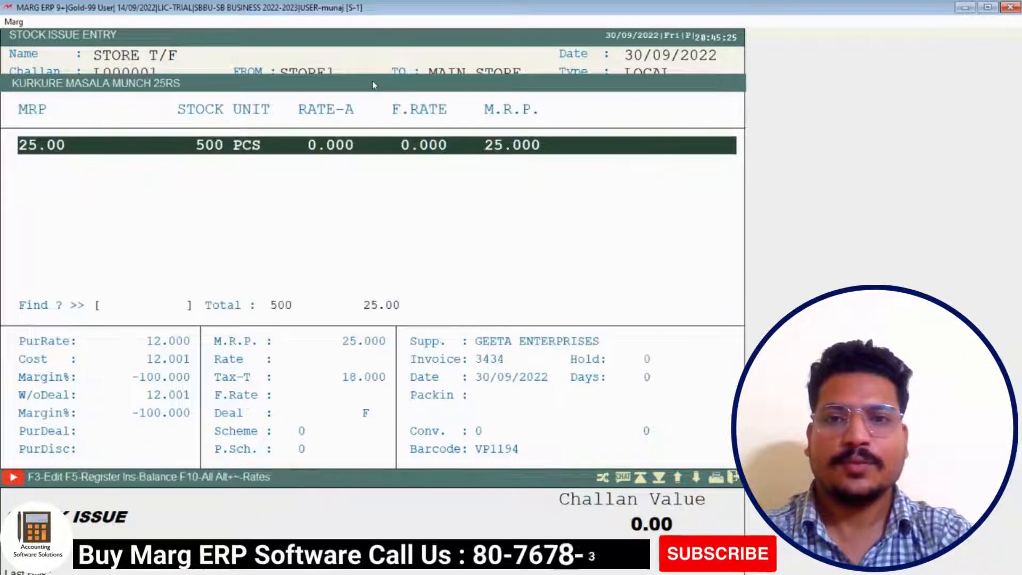
key("Return")
type("200")
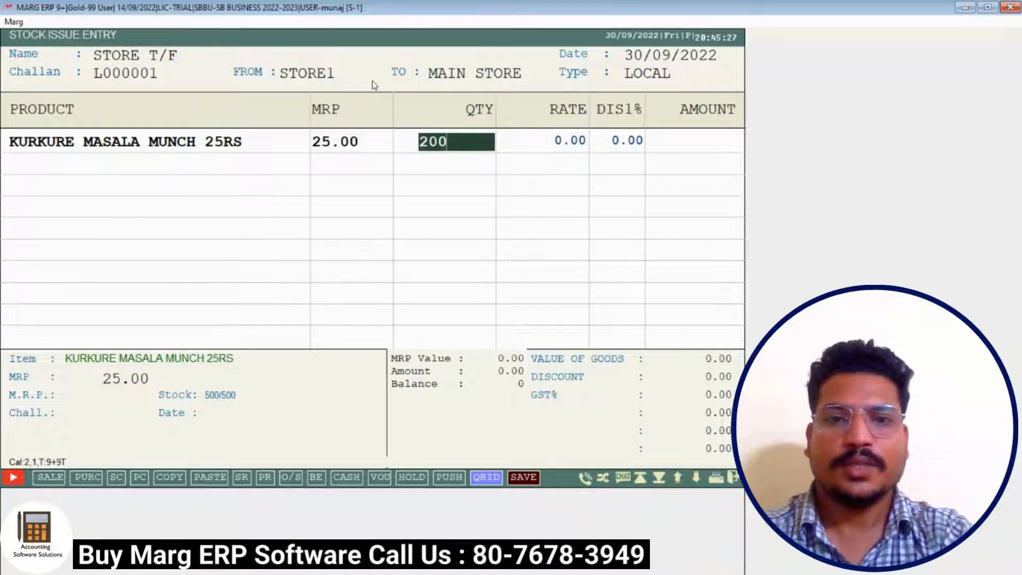
key("Return")
key("Return")
key("Return")
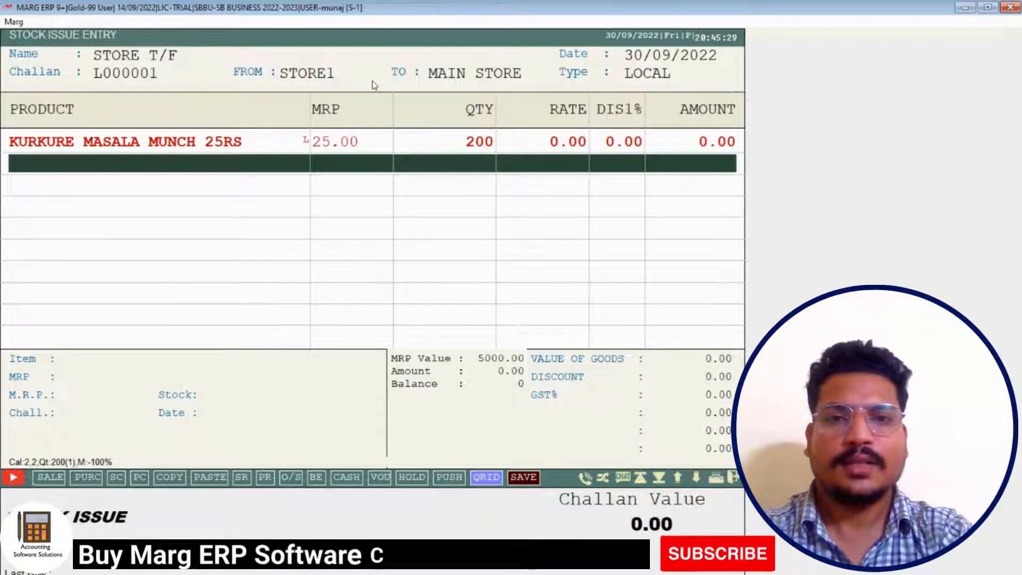
- Add PARLE G 10RS to the stock issue with a quantity of 126
key("Return")
key("Down")
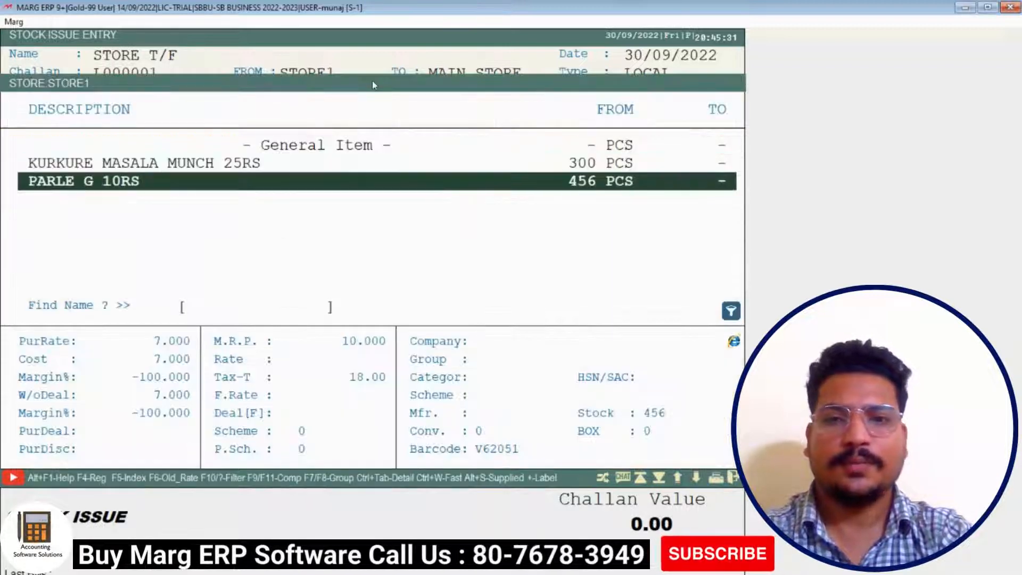
key("Return")
key("Return")
type("126")
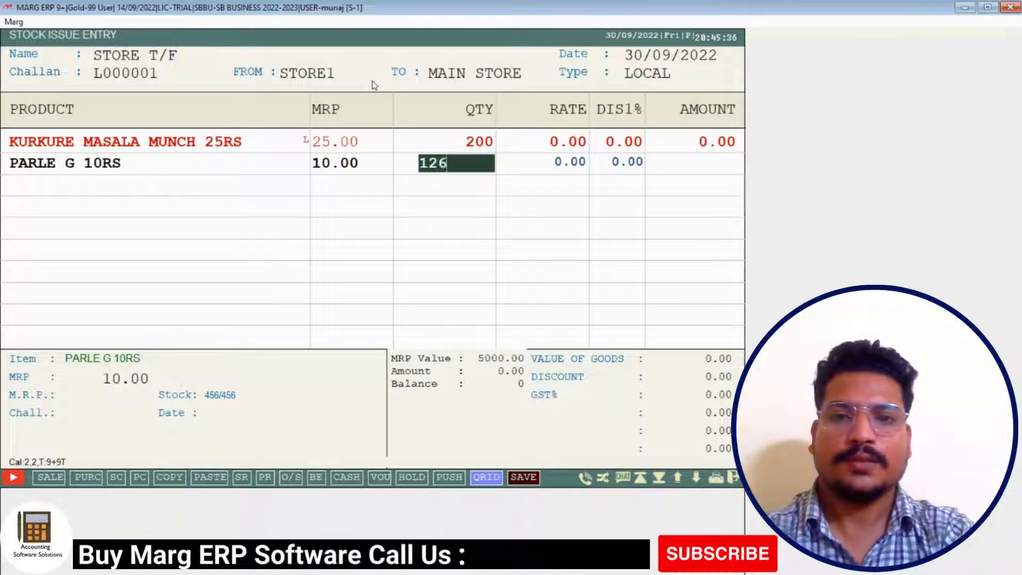
key("Return")
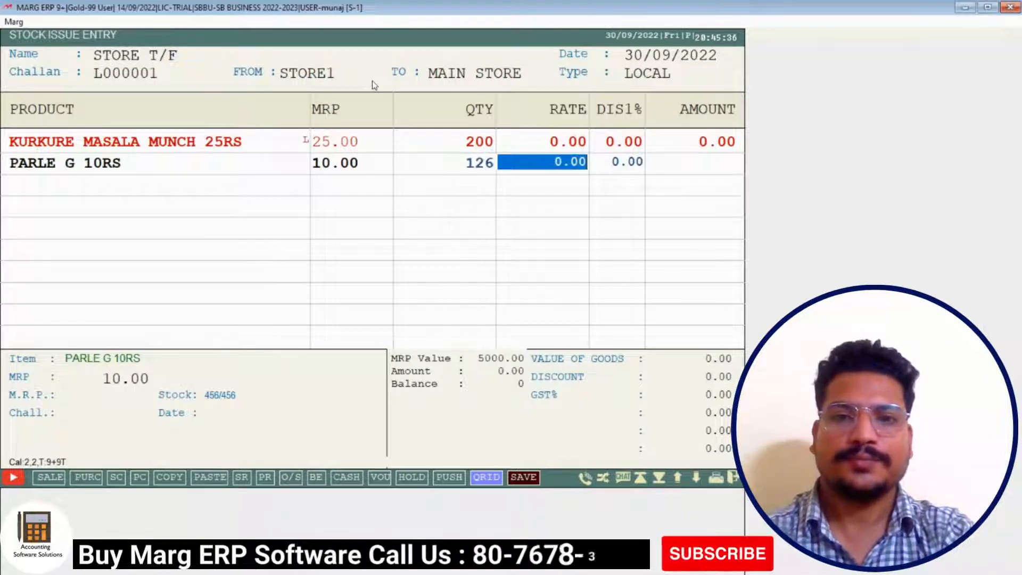
key("Return")
- Save the stock issue challan, skip its printing and leave stock issue entry
key("ctrl+w")
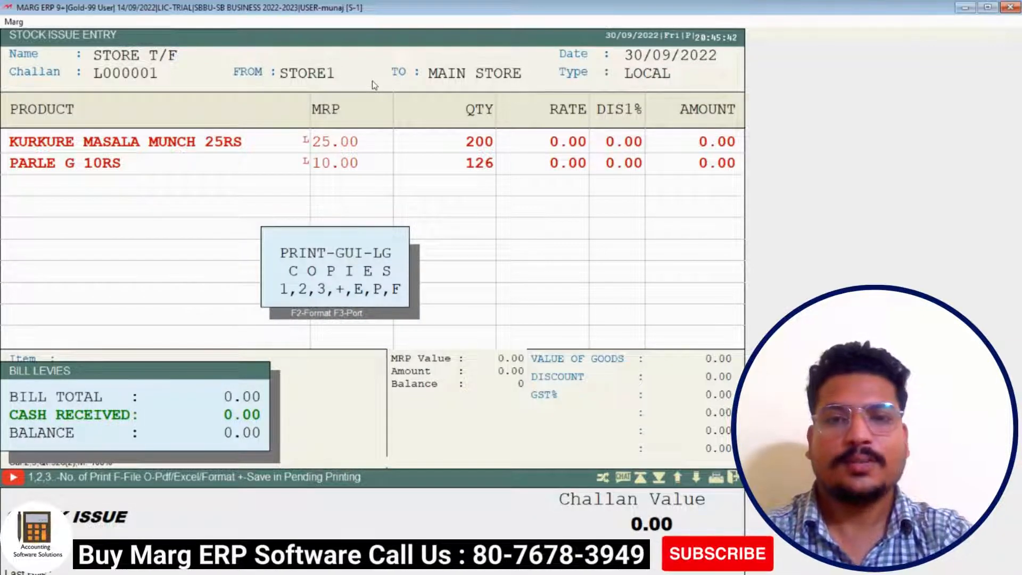
key("Escape")
key("Escape")
key("Escape")
key("Escape")
key("Escape")
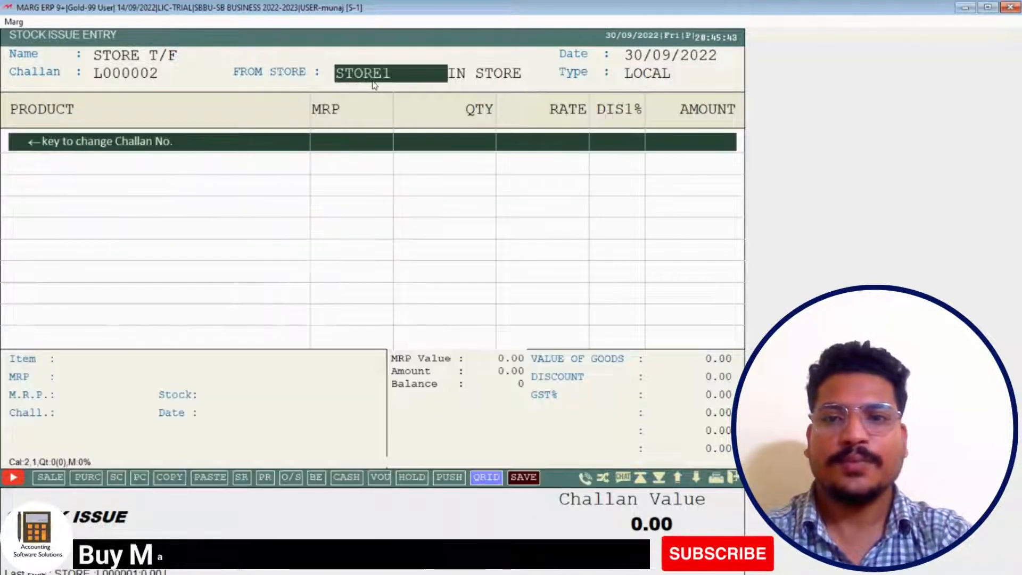
key("Escape")
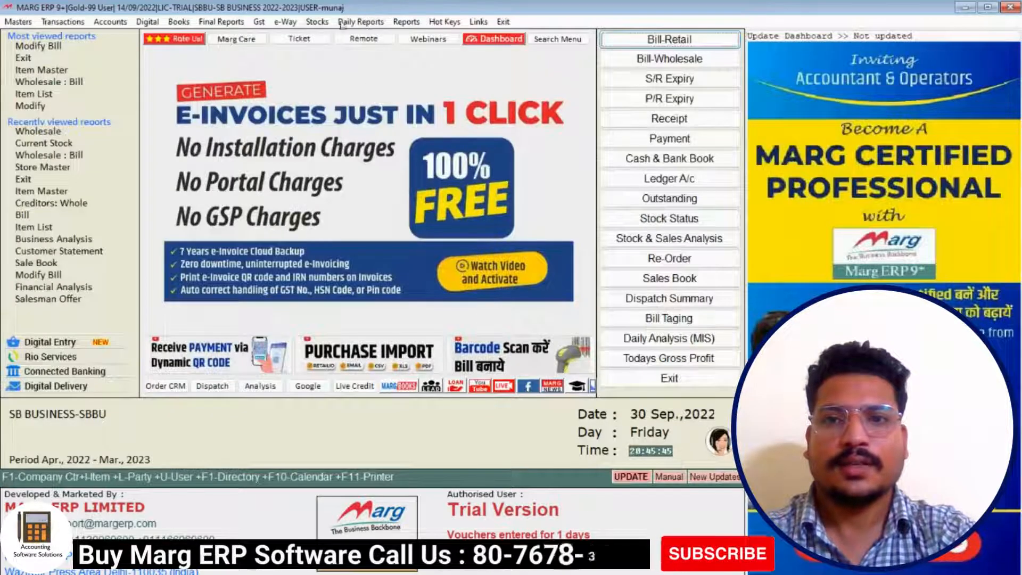
- Open the Current Stock report for MAIN STORE and check the quantities of the transferred items
left_click(324, 23)
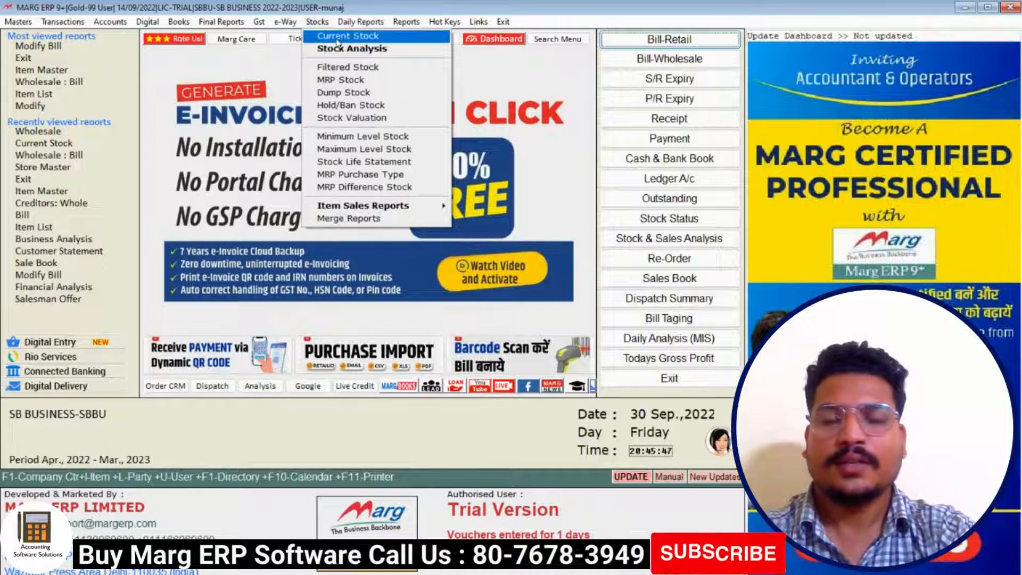
left_click(337, 40)
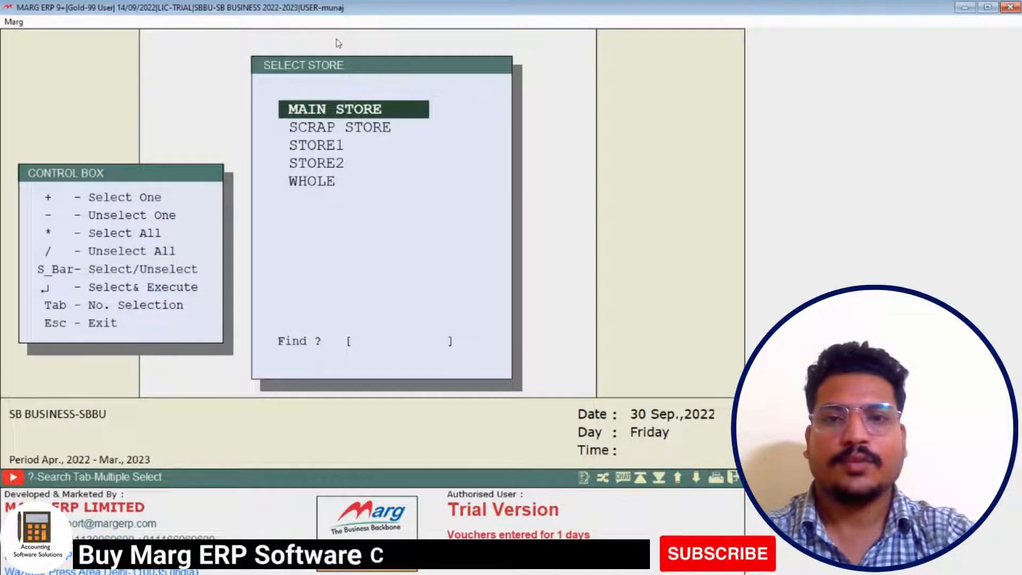
key("Return")
key("Down")
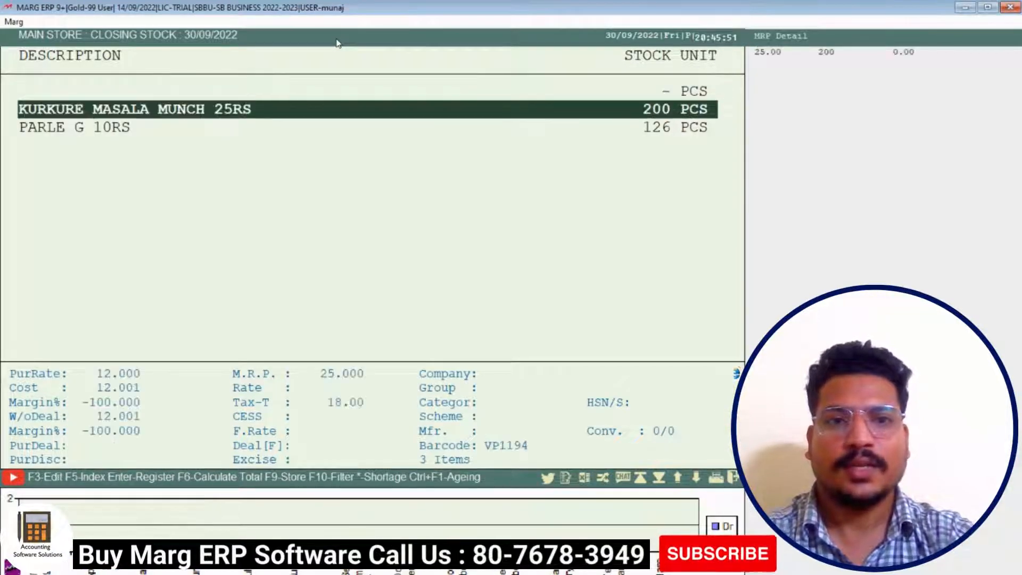
key("Down")
key("Up")
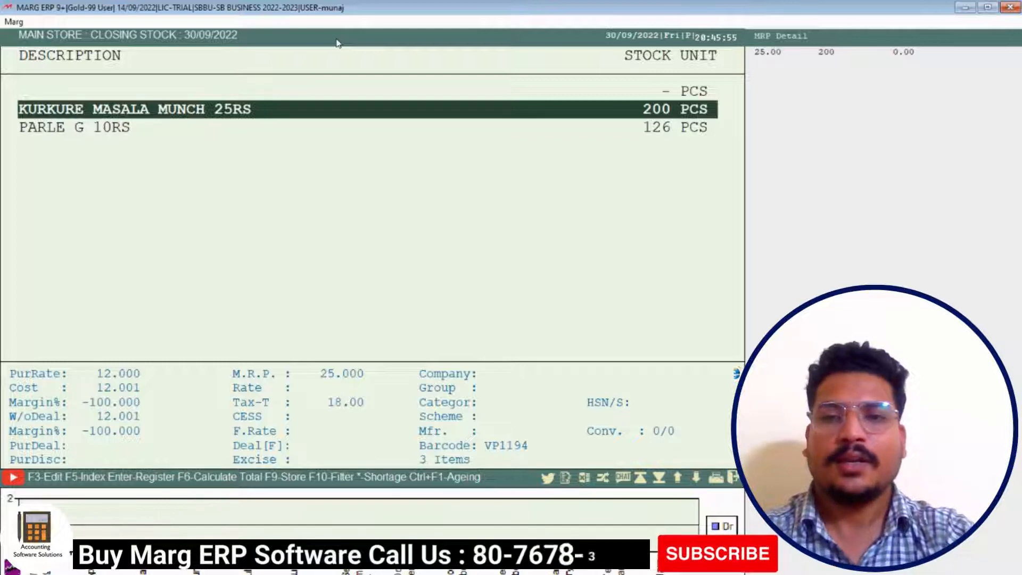
- View the MAIN STORE stock ledger of KURKURE MASALA MUNCH 25RS, check its transfer entry and close the reports
key("Return")
key("Return")
key("Return")
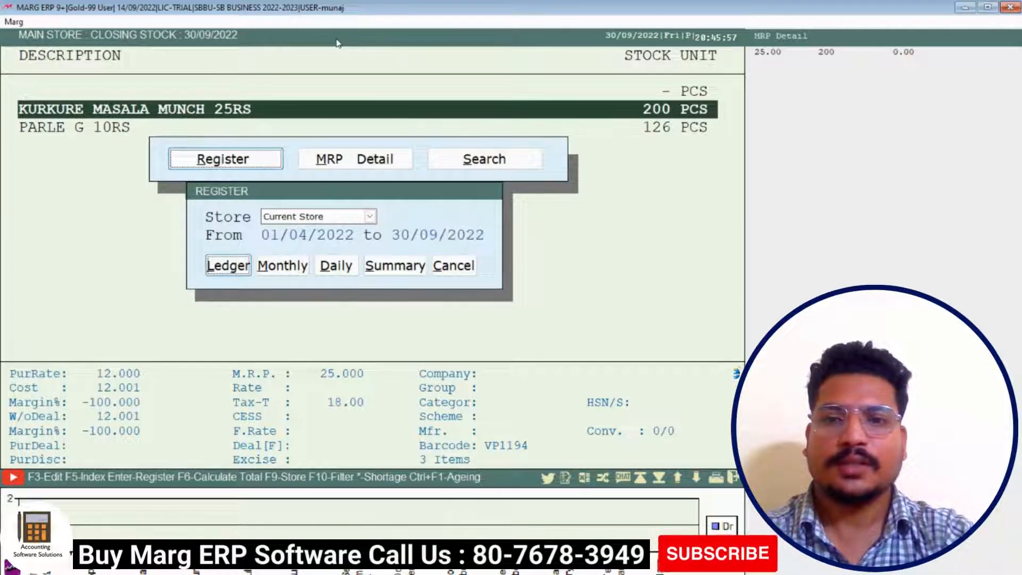
key("Return")
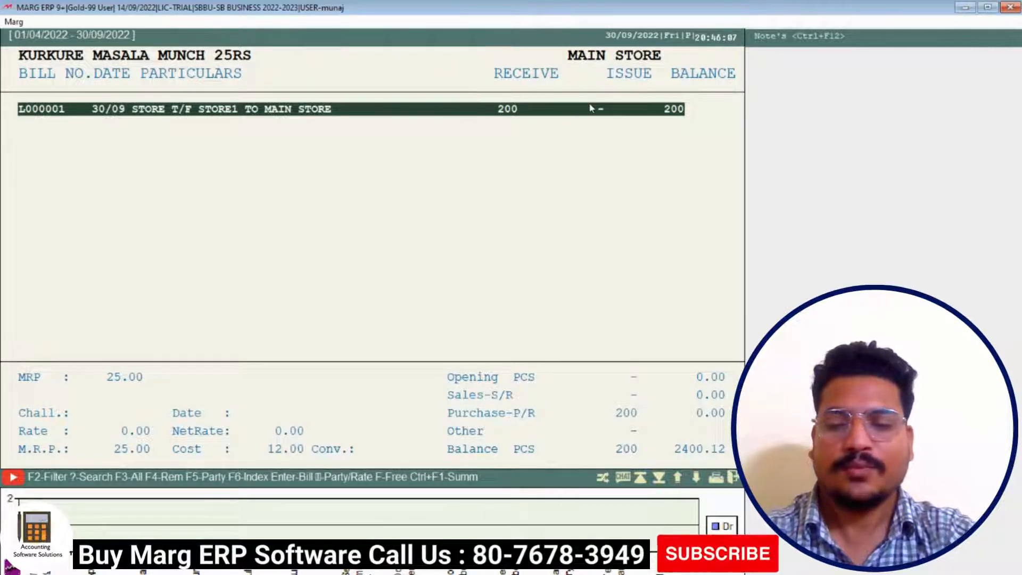
key("Escape")
key("Escape")
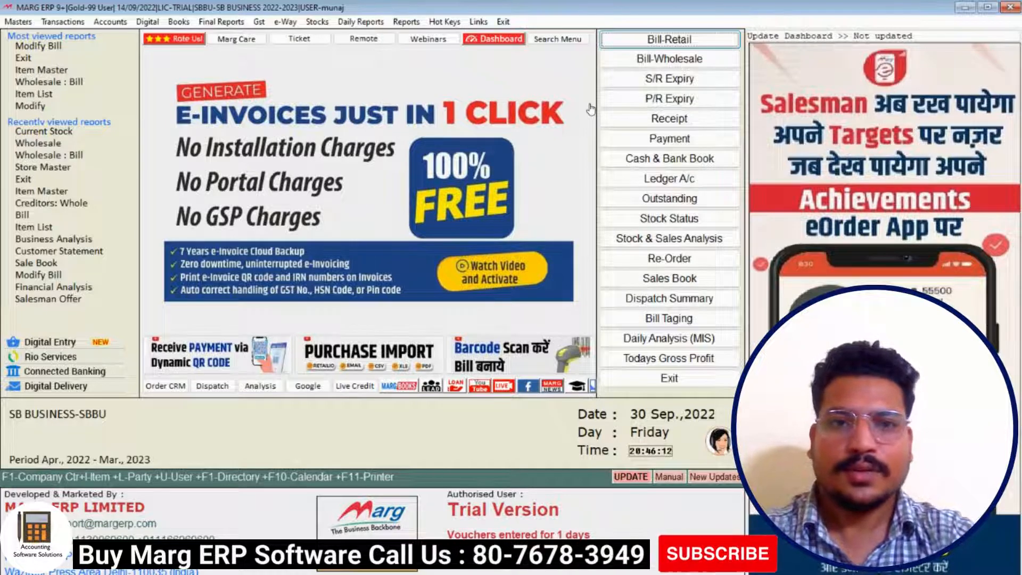
- Start a new sale bill for GUPTA TRADERS
left_click(675, 44)
key("Down")
key("Down")
key("Down")
key("Down")
key("Down")
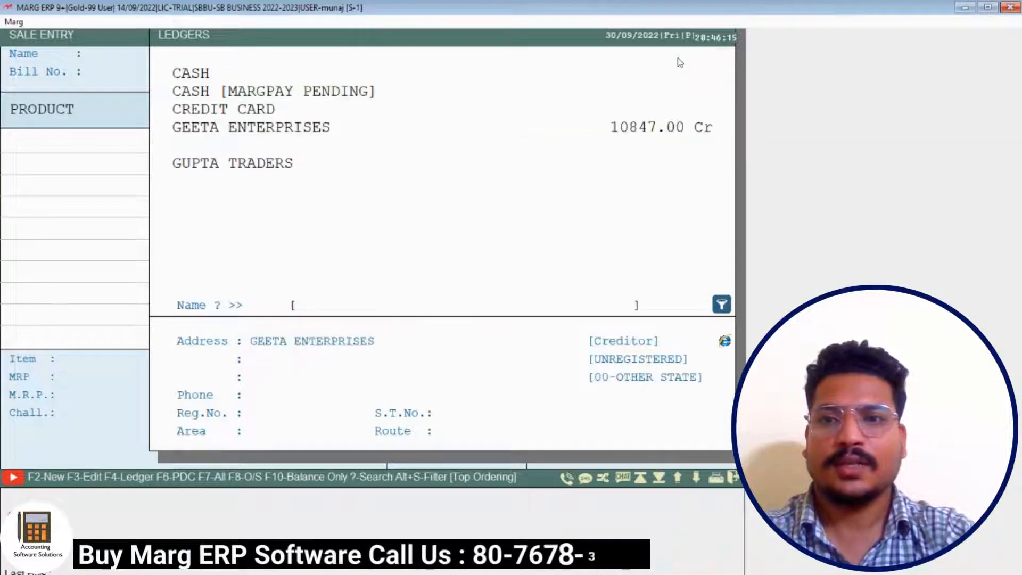
key("Up")
key("Down")
key("Return")
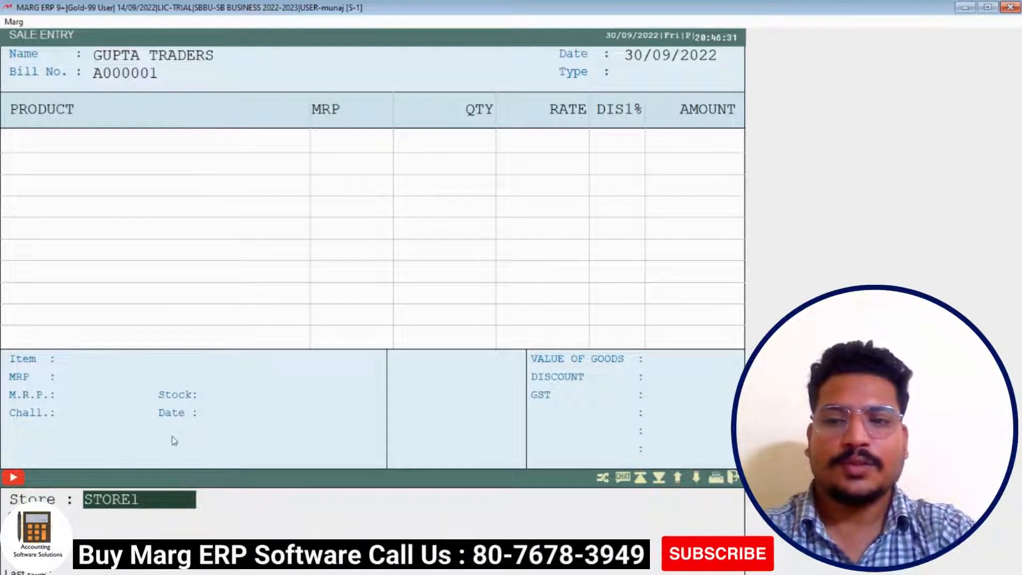
- Set MAIN STORE as the store from which the sale bill's items are issued
key("Return")
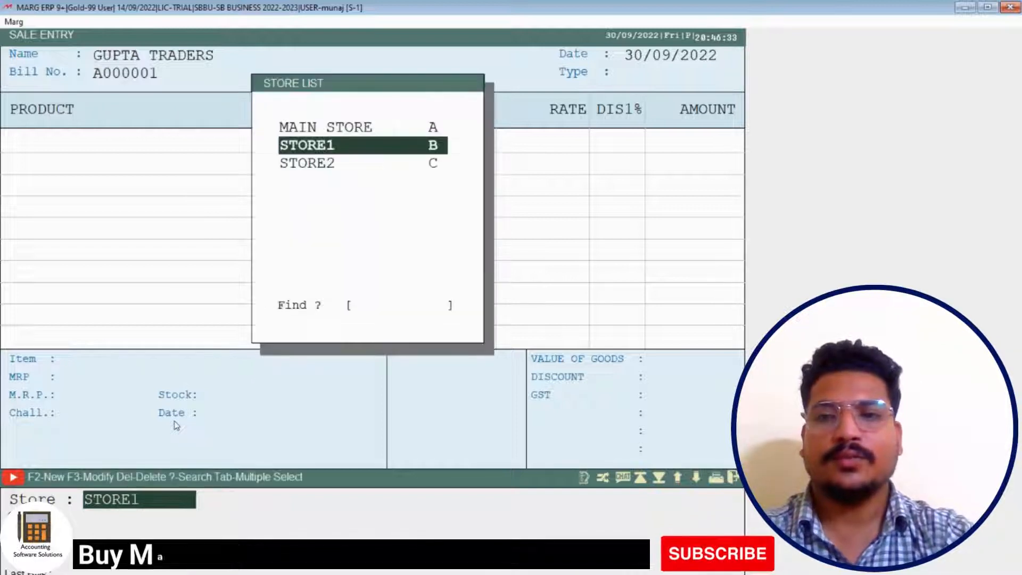
key("Up")
key("Return")
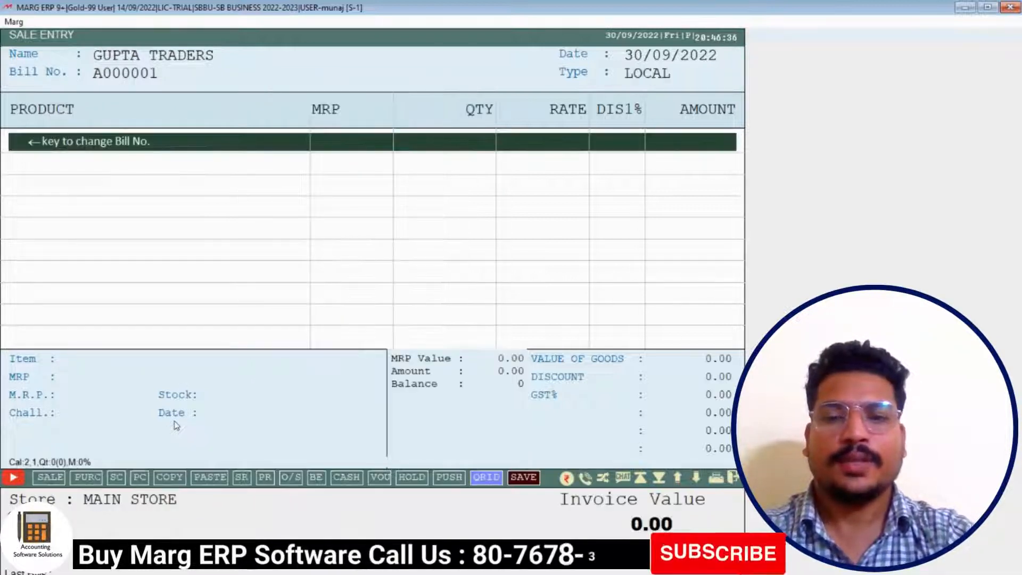
- Add KURKURE MASALA MUNCH 25RS to the sale bill with quantity 10, accepting the zero billing rate
key("Return")
key("Down")
key("Return")
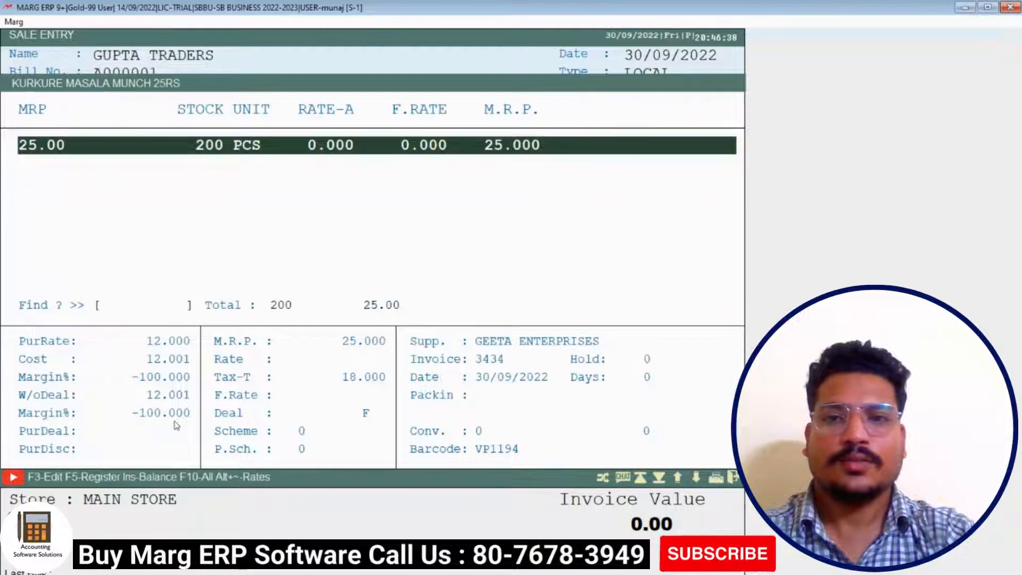
key("Return")
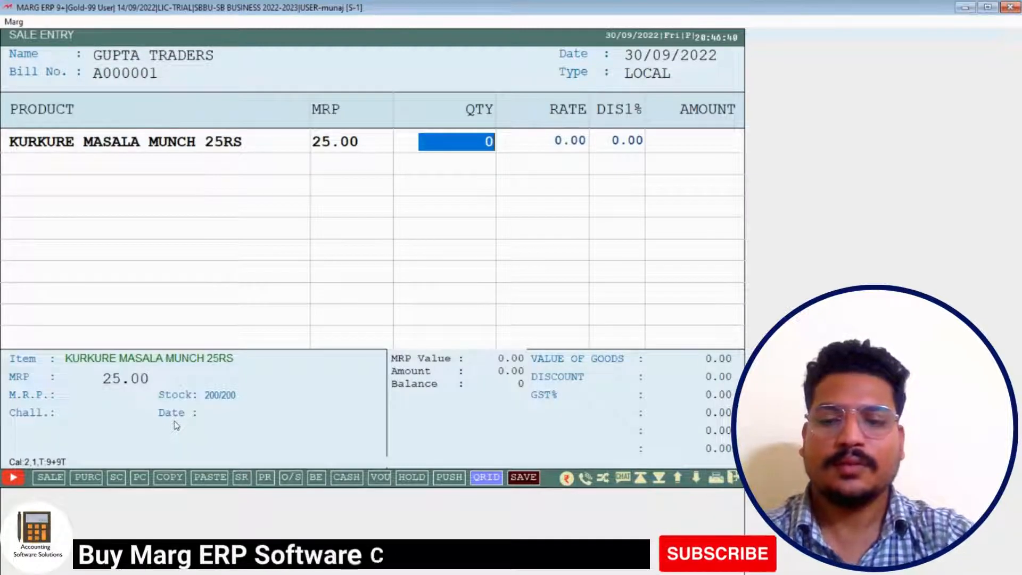
type("10")
key("Return")
key("Return")
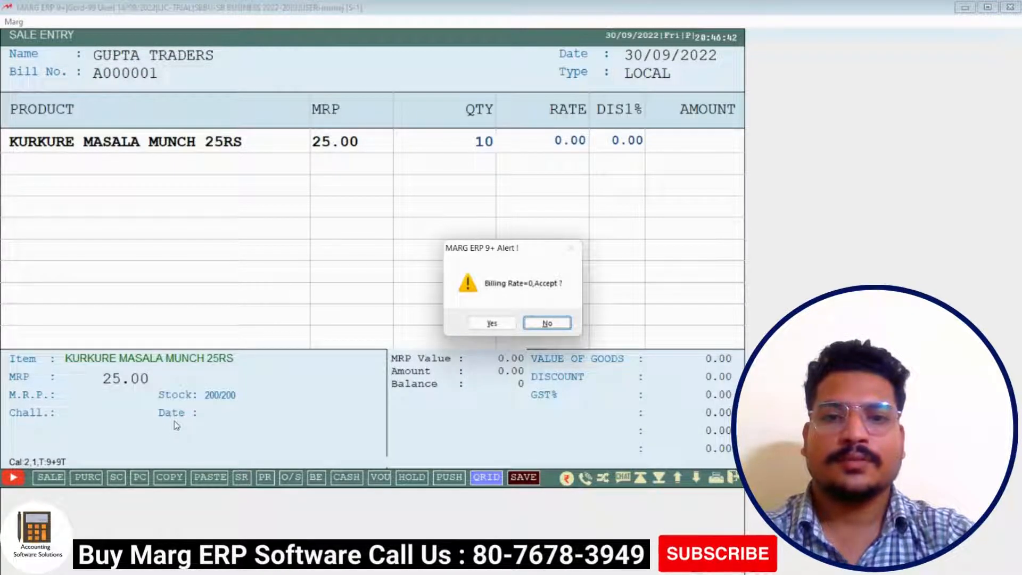
key("Return")
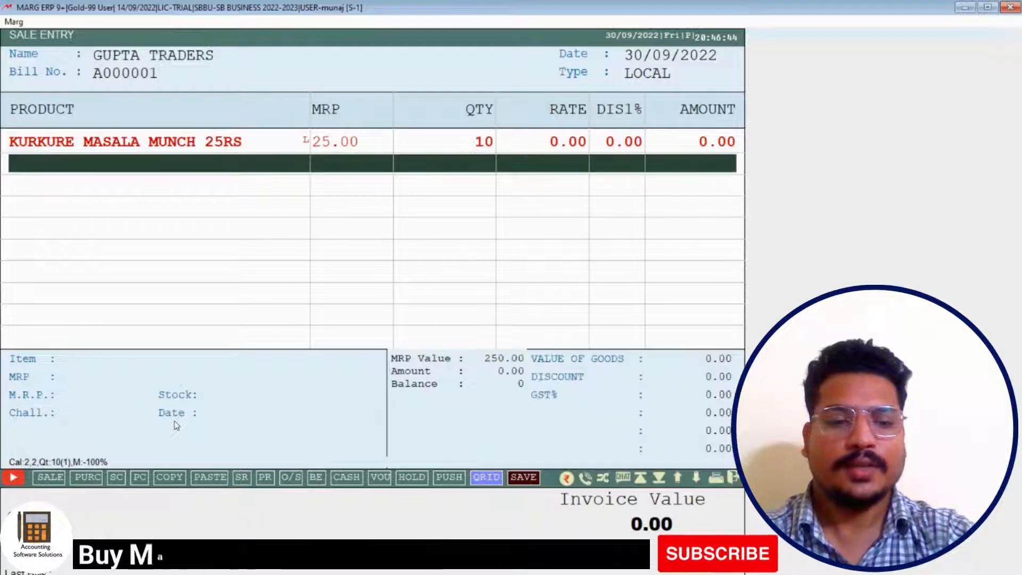
- Set the rate of KURKURE MASALA MUNCH 25RS on the sale bill to 25
key("Return")
key("Return")
key("Return")
type("25")
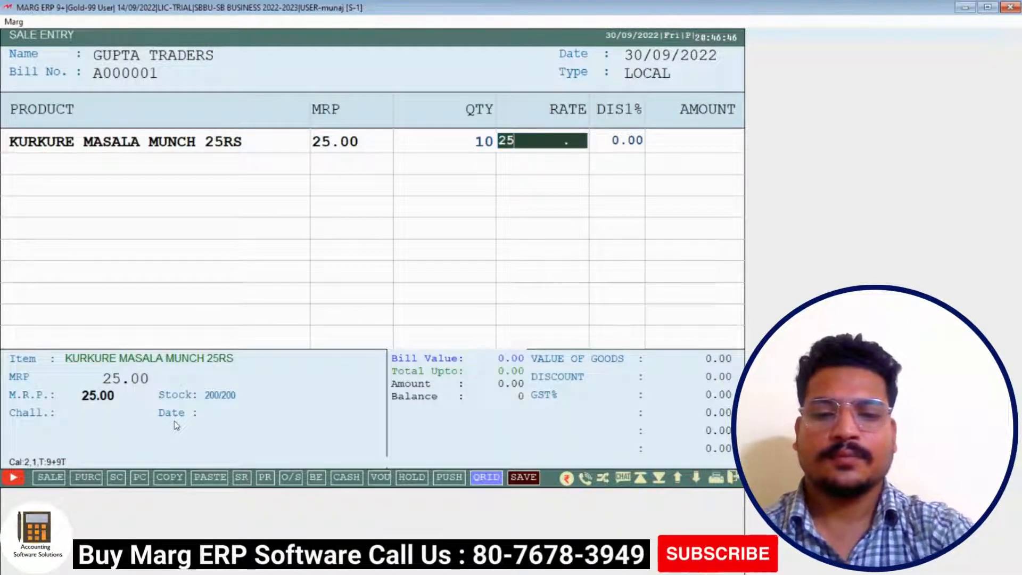
key("Return")
key("Return")
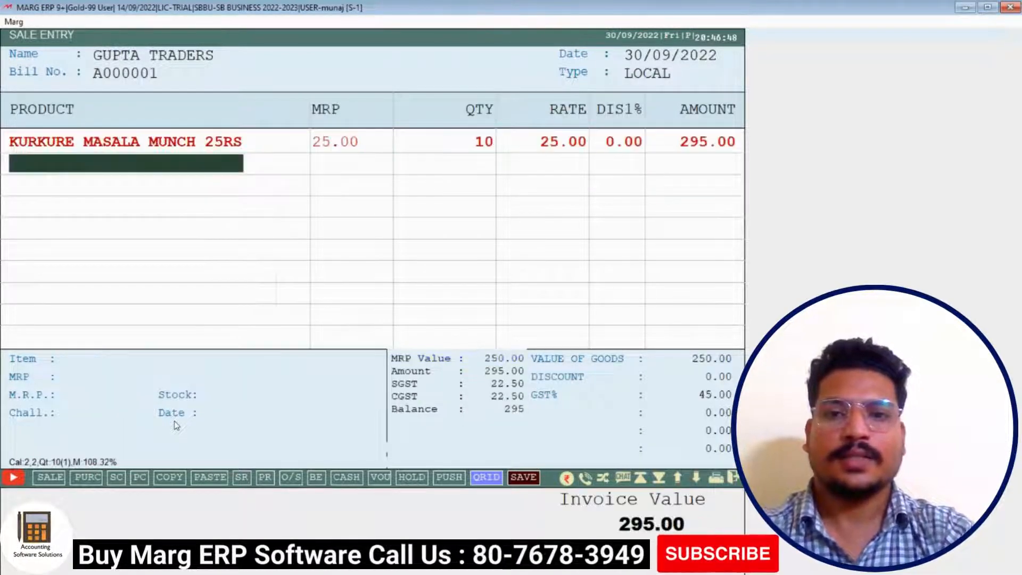
- Add PARLE G 10RS with quantity 5 at rate 10 without storing the rate, and save the bill without printing it
key("Down")
key("Return")
key("Return")
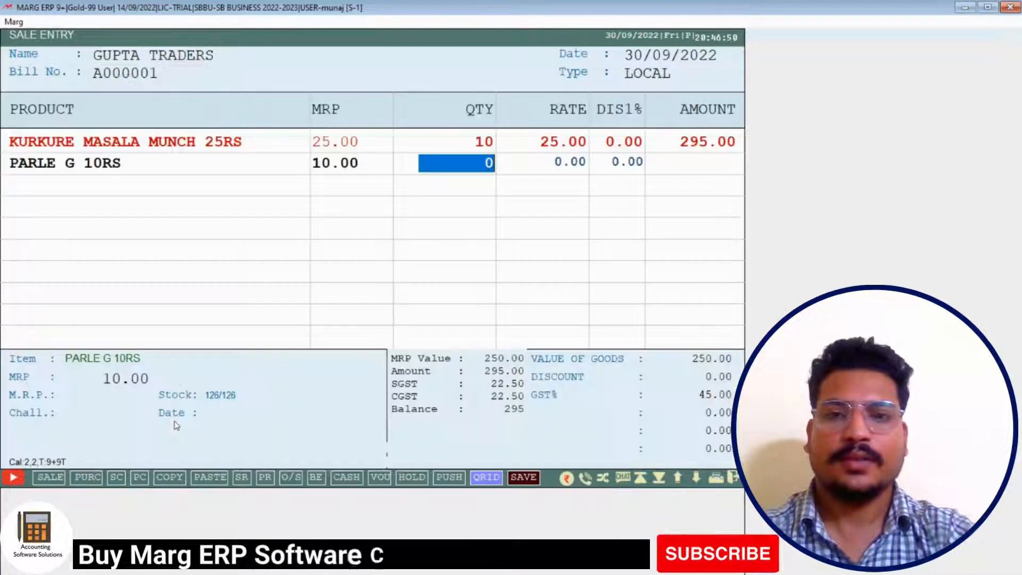
type("5")
key("Return")
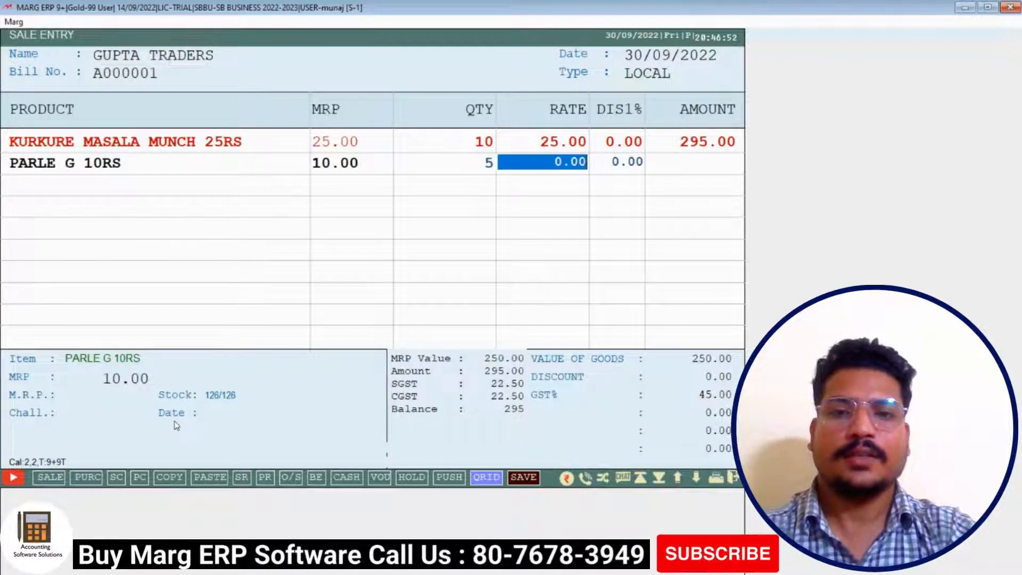
type("10")
key("Return")
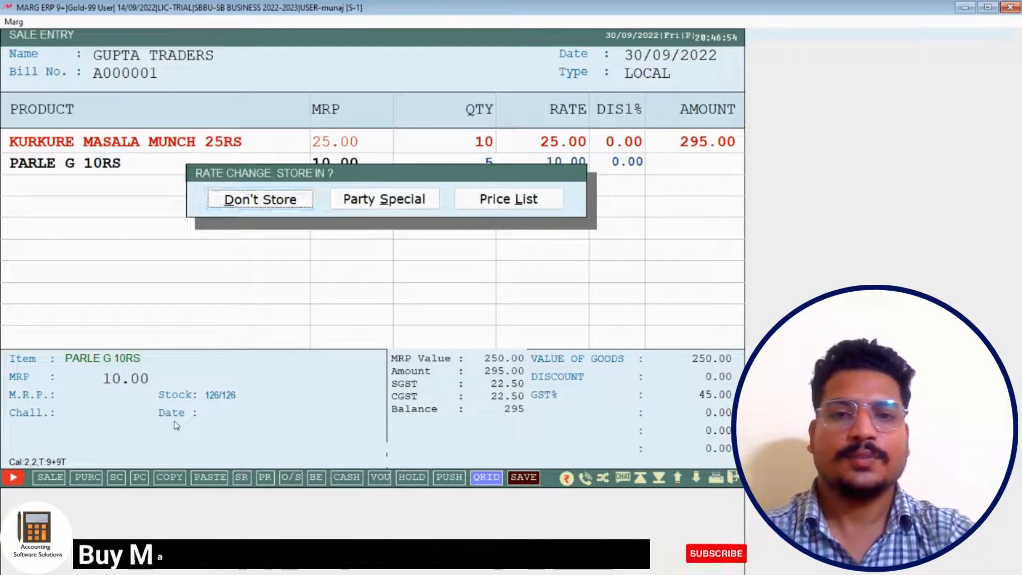
key("Return")
key("ctrl+w")
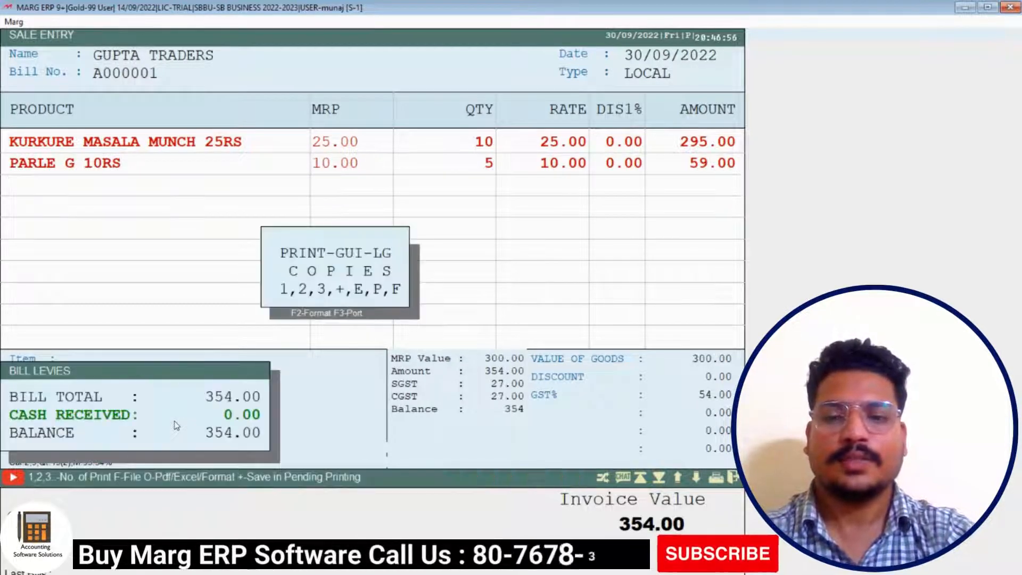
key("Escape")
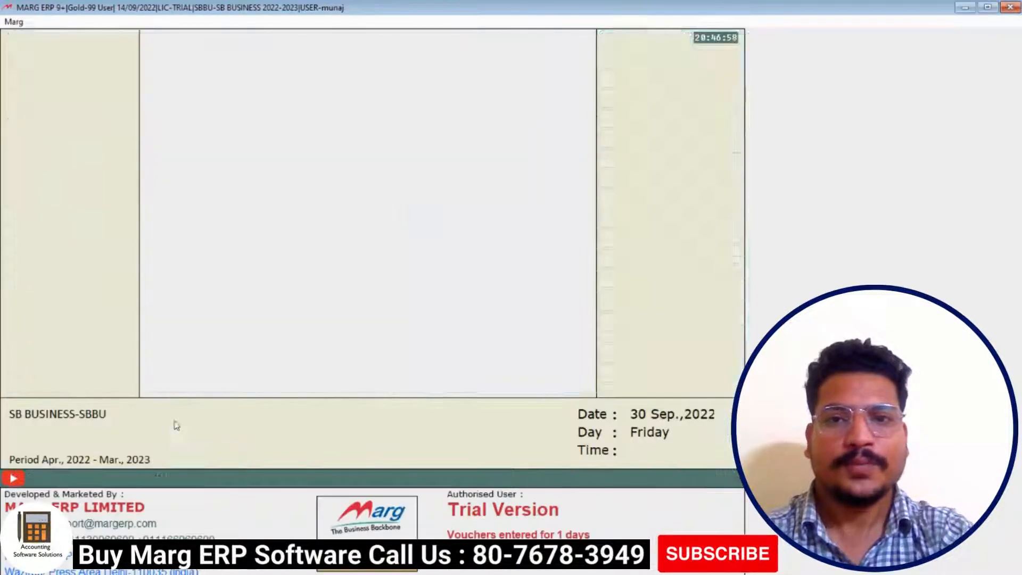
- Open the Current Stock report for MAIN STORE and check the stock of both sold items
left_click(320, 22)
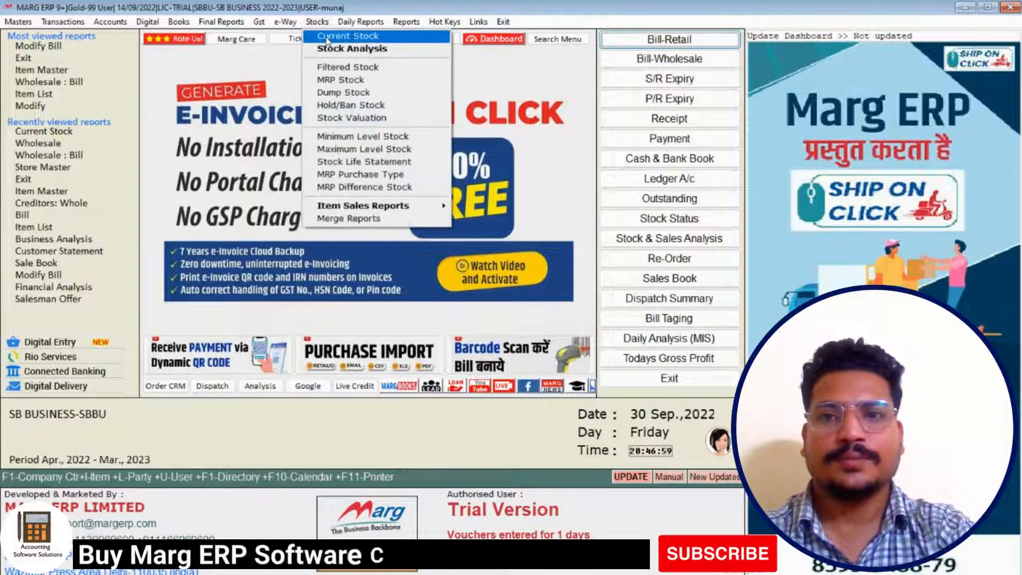
left_click(327, 35)
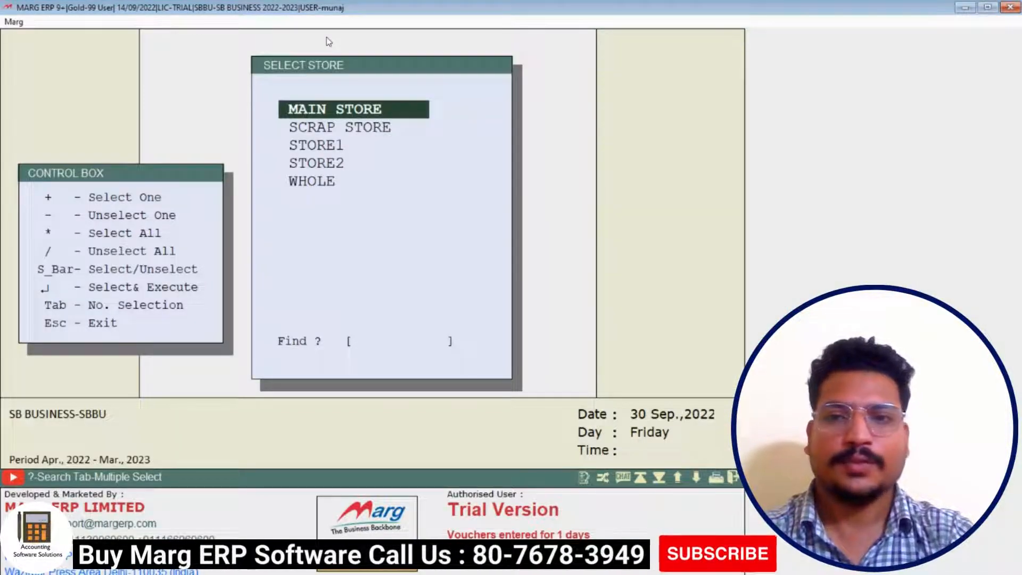
key("Return")
key("Down")
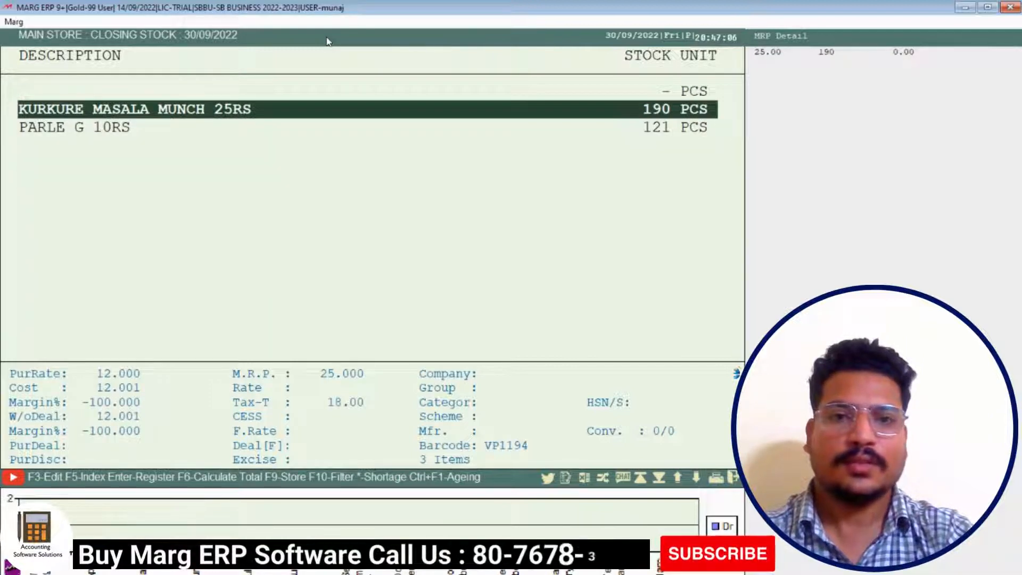
key("Down")
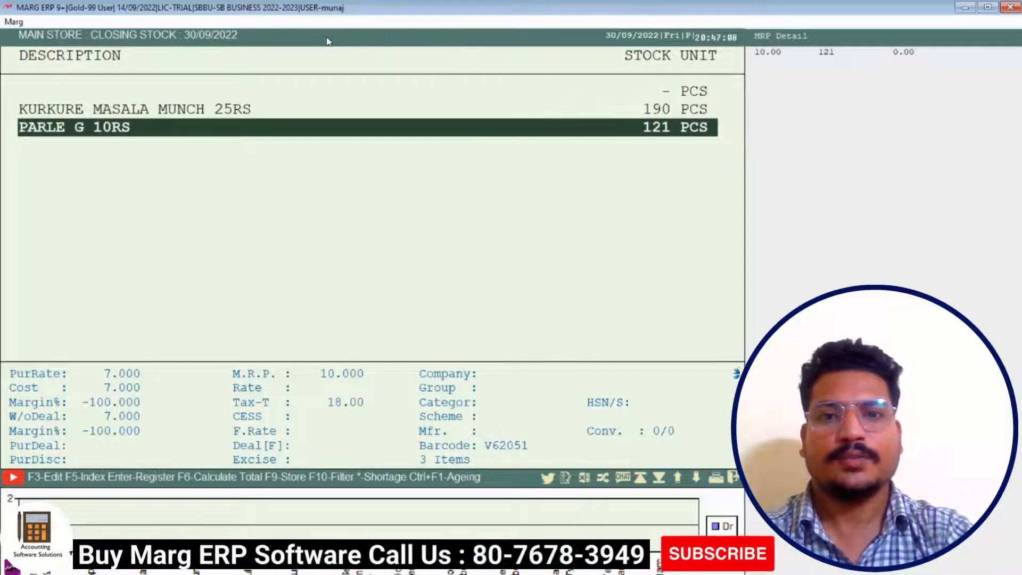
- View the MAIN STORE ledger of KURKURE MASALA MUNCH 25RS, check the transfer and GUPTA TRADERS sale entries, and close the reports
key("Up")
key("Return")
key("Return")
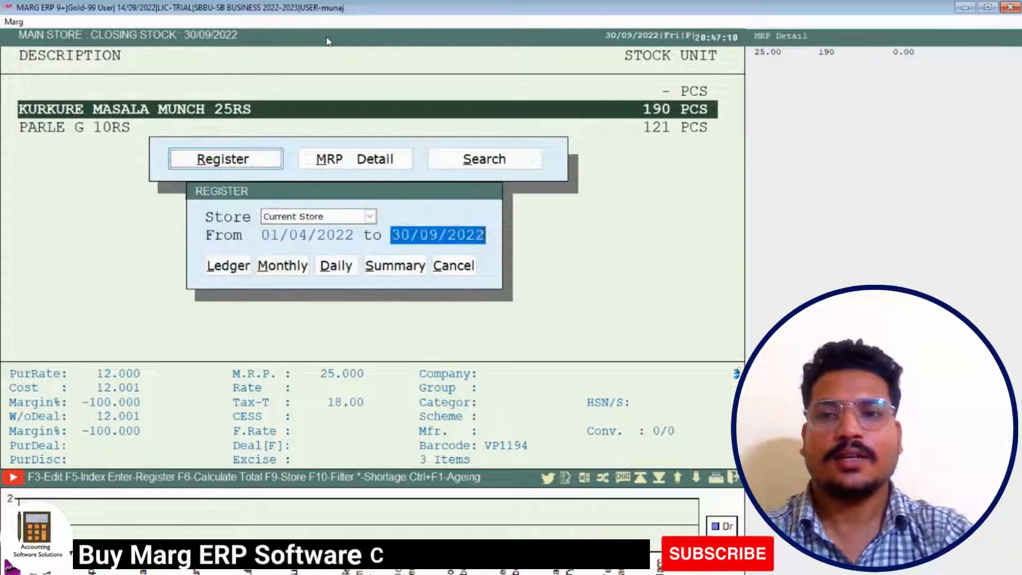
key("Return")
key("Return")
key("Up")
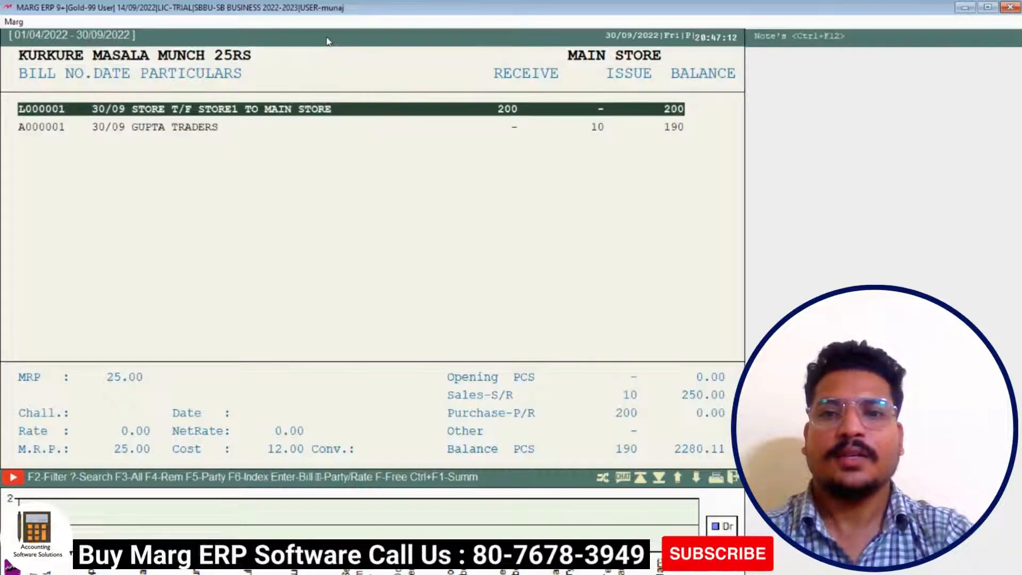
key("Down")
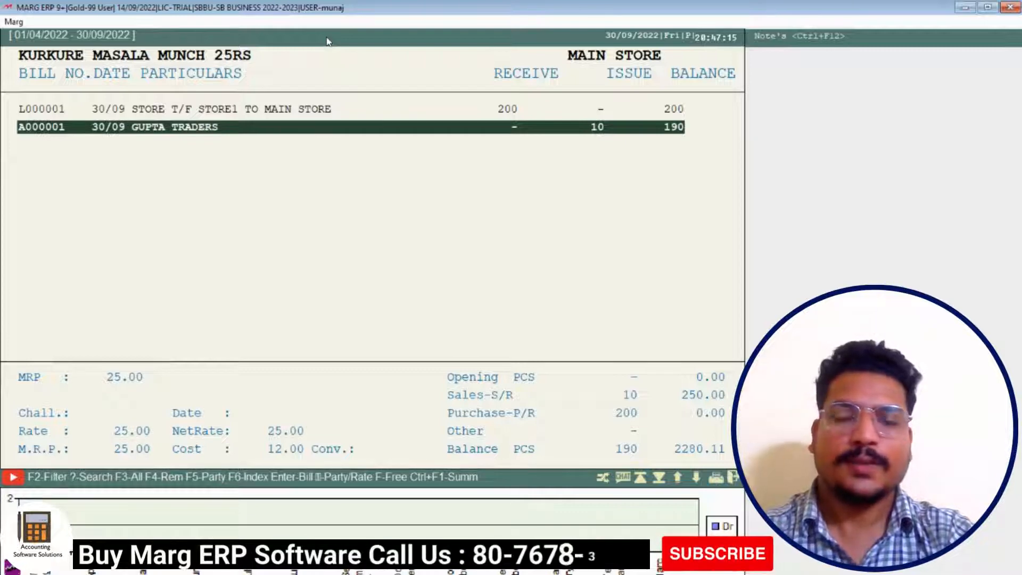
key("Escape")
key("Escape")
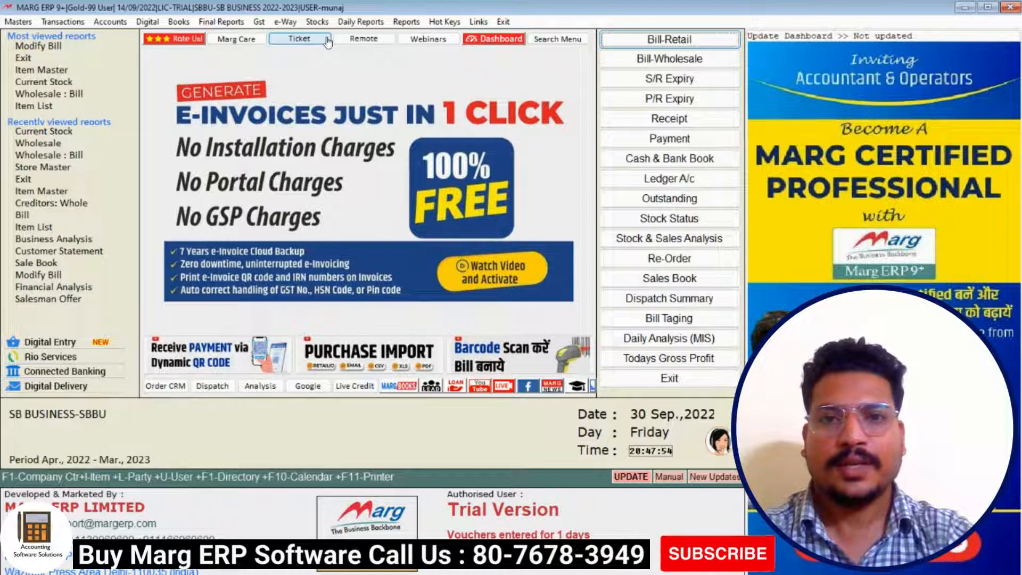
- Search all Control Room settings for GODOWN and open the matching store options
left_click(17, 22)
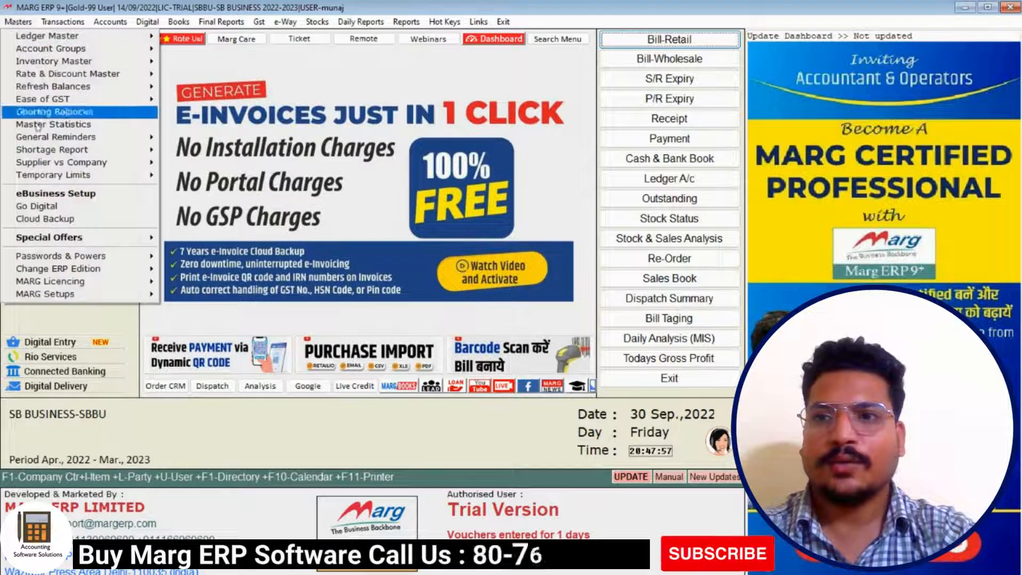
left_click(160, 296)
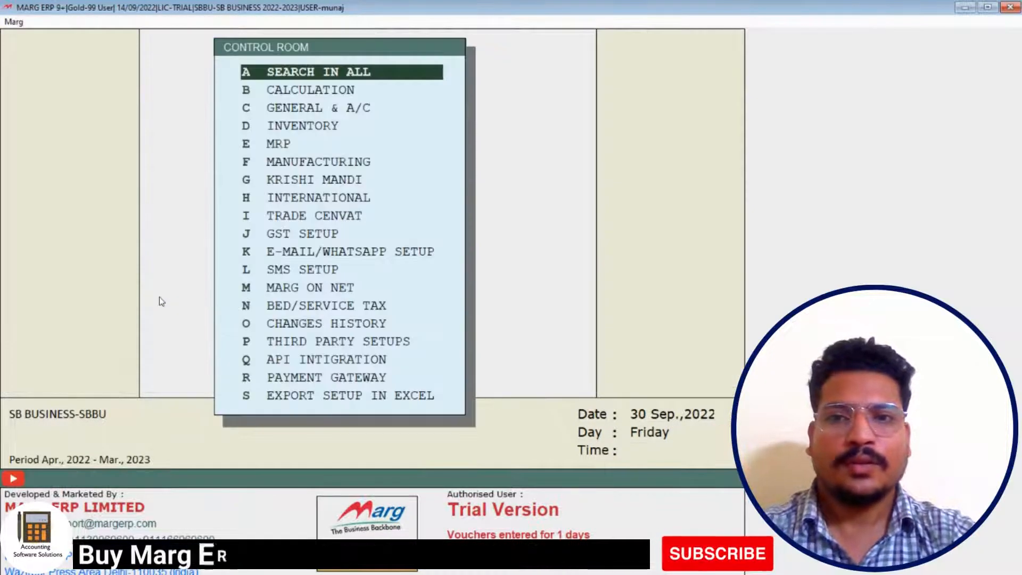
key("Return")
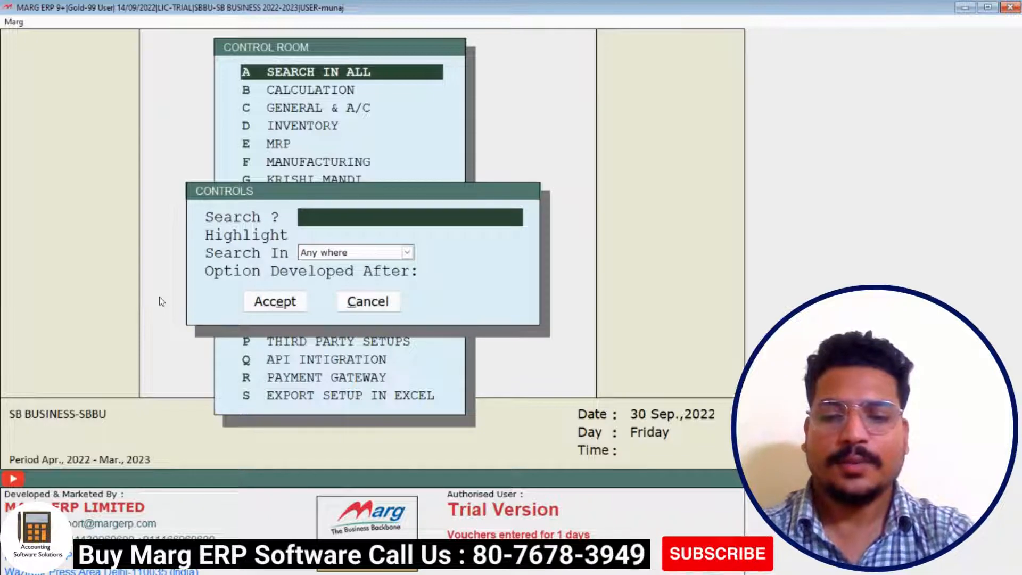
type("GODOWN")
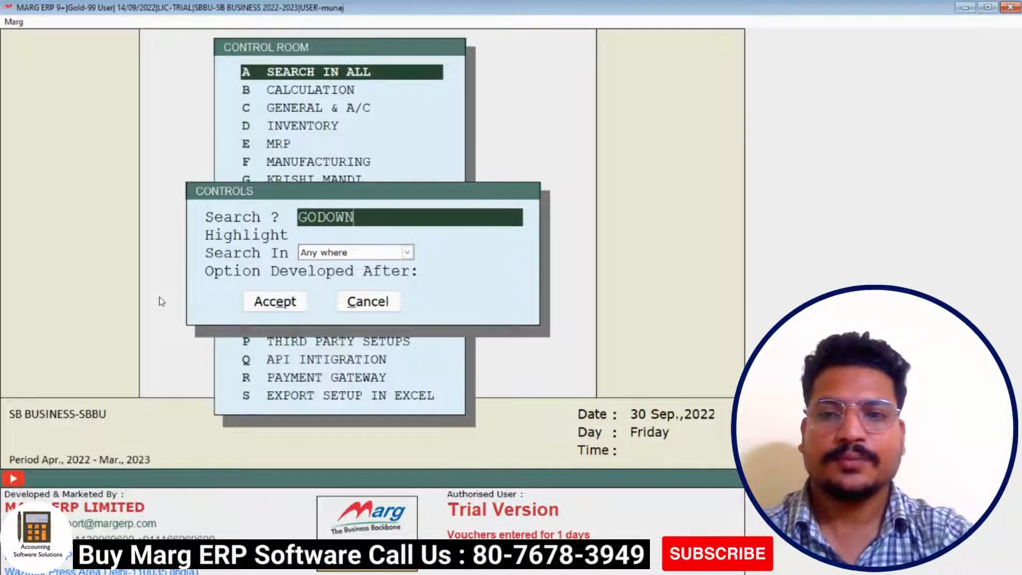
key("Return")
key("Return")
key("Return")
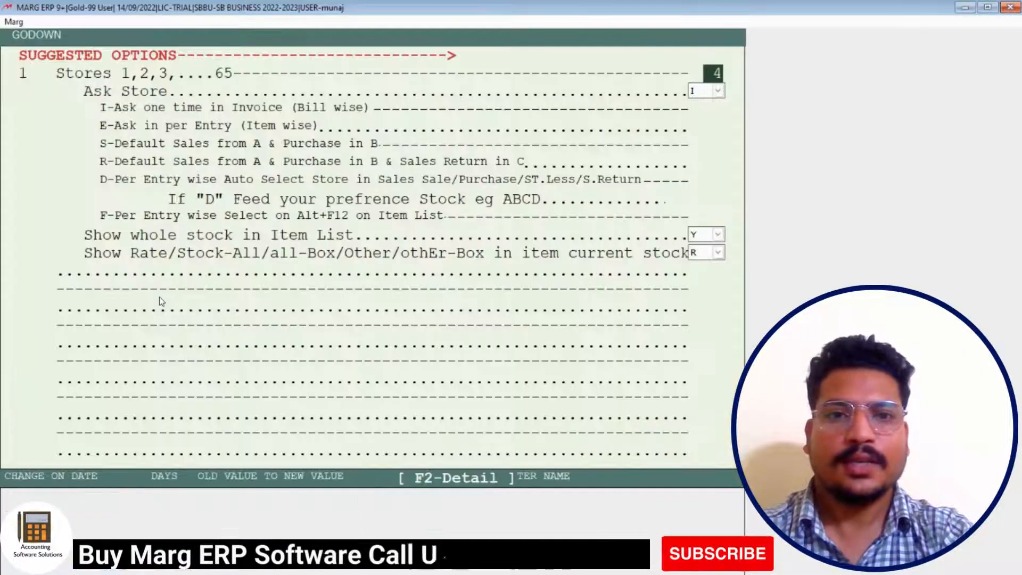
- Set the Ask Store option to E, so the store is asked per entry (item wise), and save the settings
key("Return")
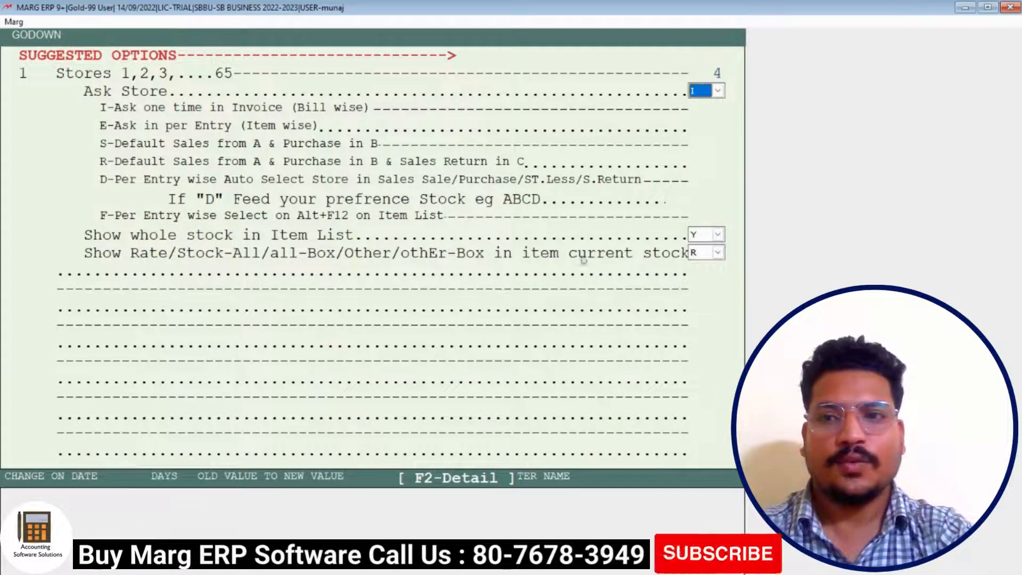
left_click(720, 91)
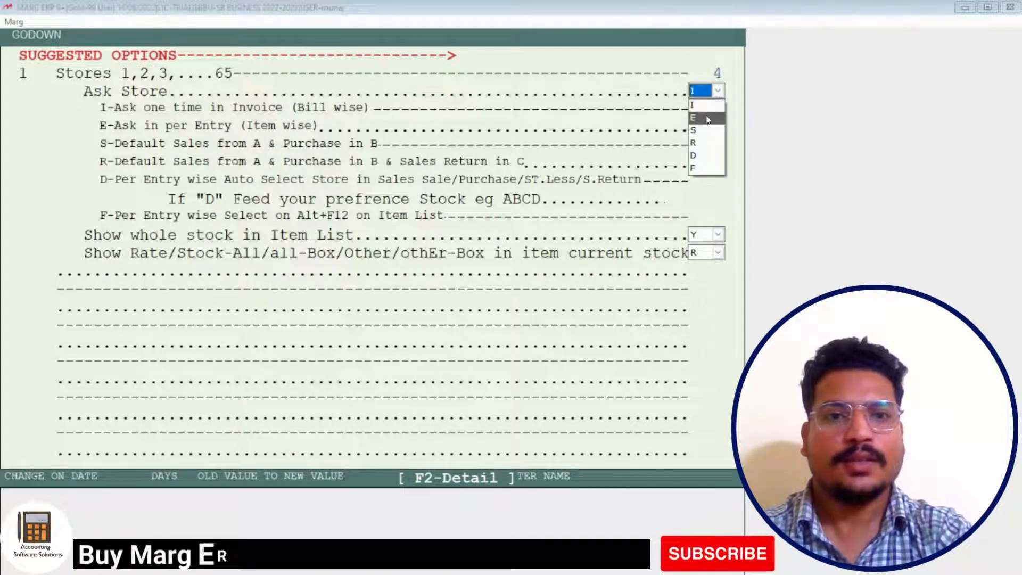
left_click(708, 119)
key("Return")
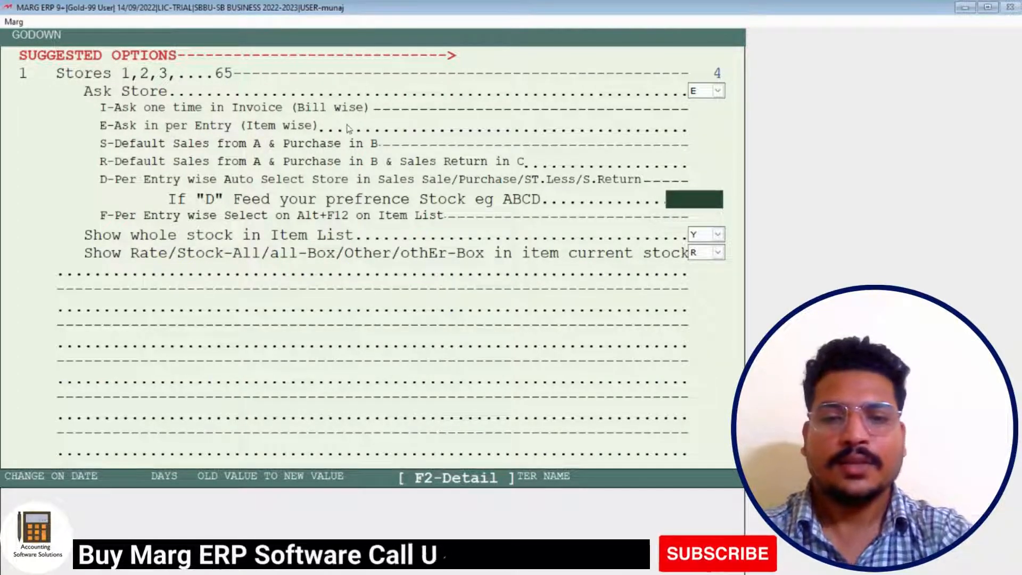
key("Escape")
key("Return")
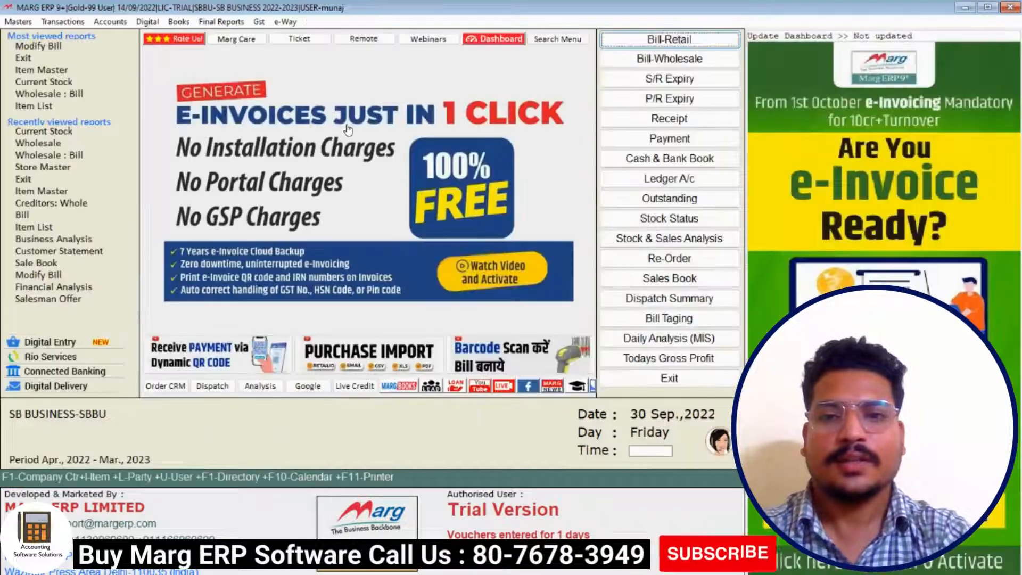
- Start a new retail purchase entry for the supplier GEETA ENTERPRISES
left_click(60, 22)
mouse_move(72, 49)
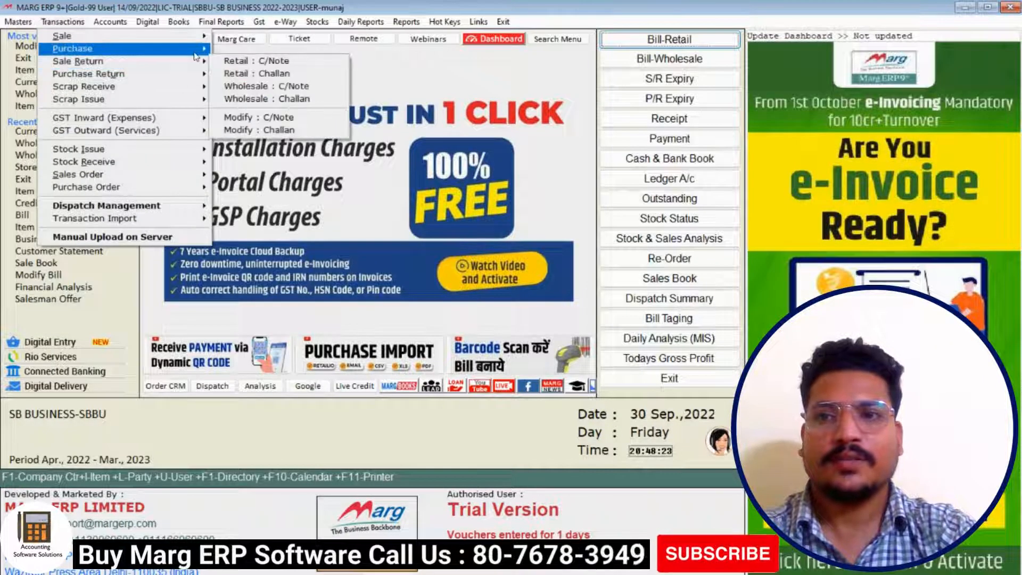
left_click(231, 55)
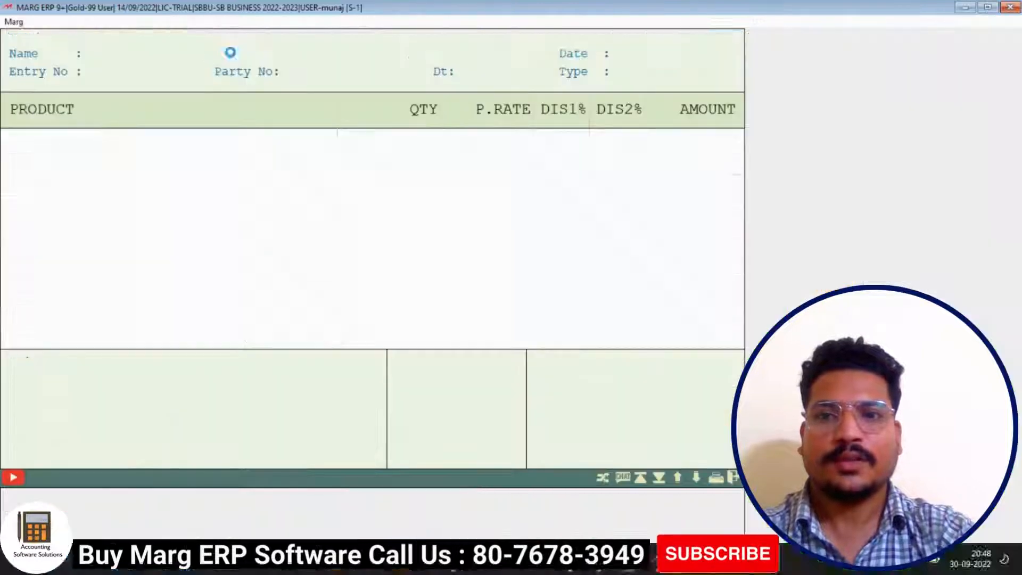
key("Return")
key("Return")
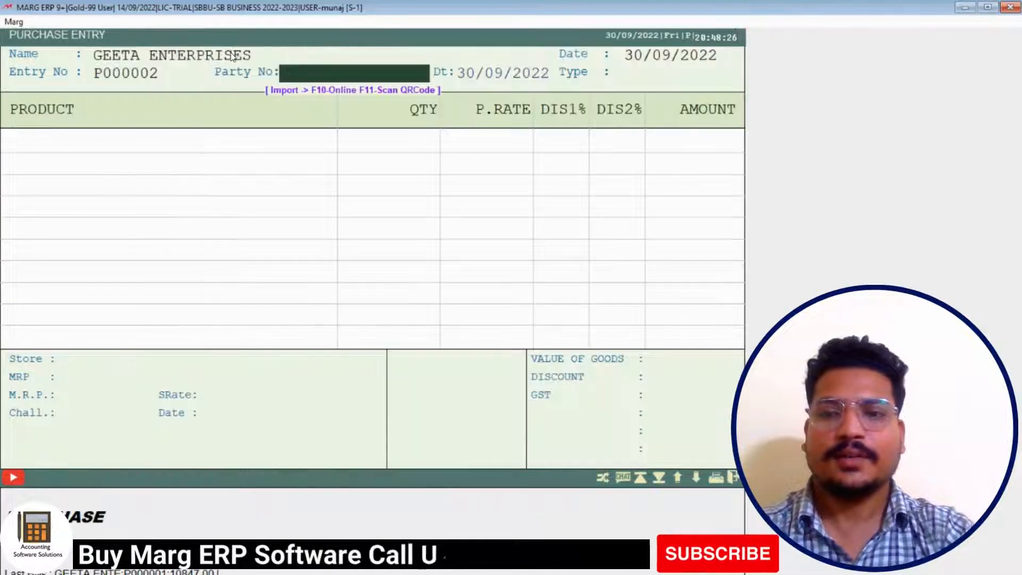
- Enter 23434 as the purchase's party number and accept the date 30/09/2022 and the unregistered LOCAL supplier
type("3434")
key("Return")
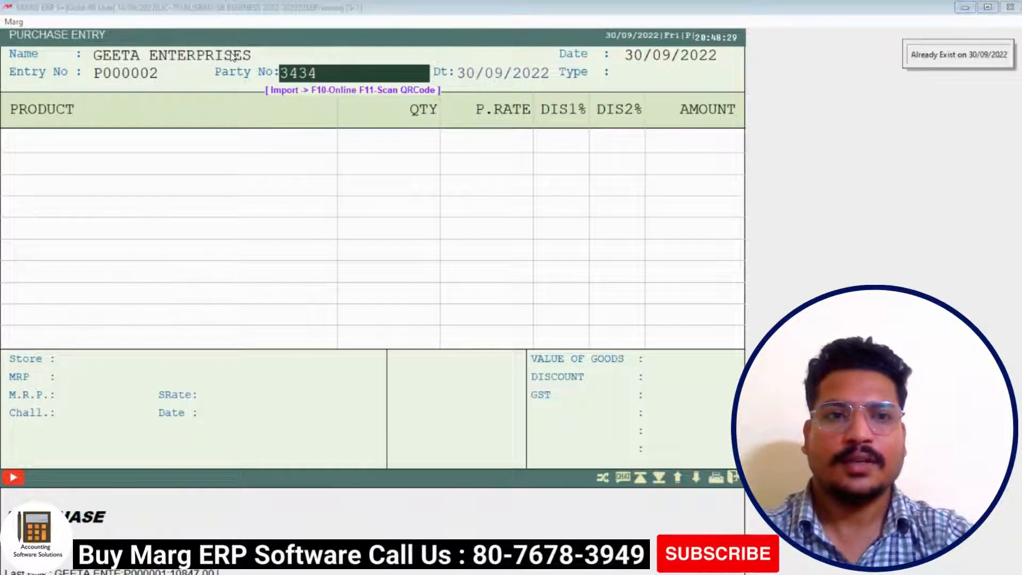
type("2")
key("Return")
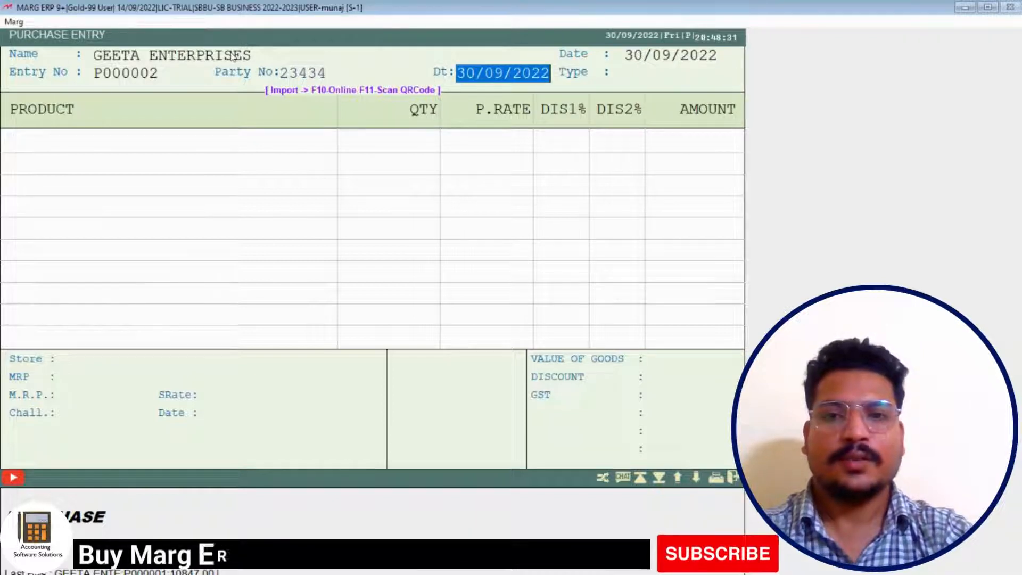
key("Return")
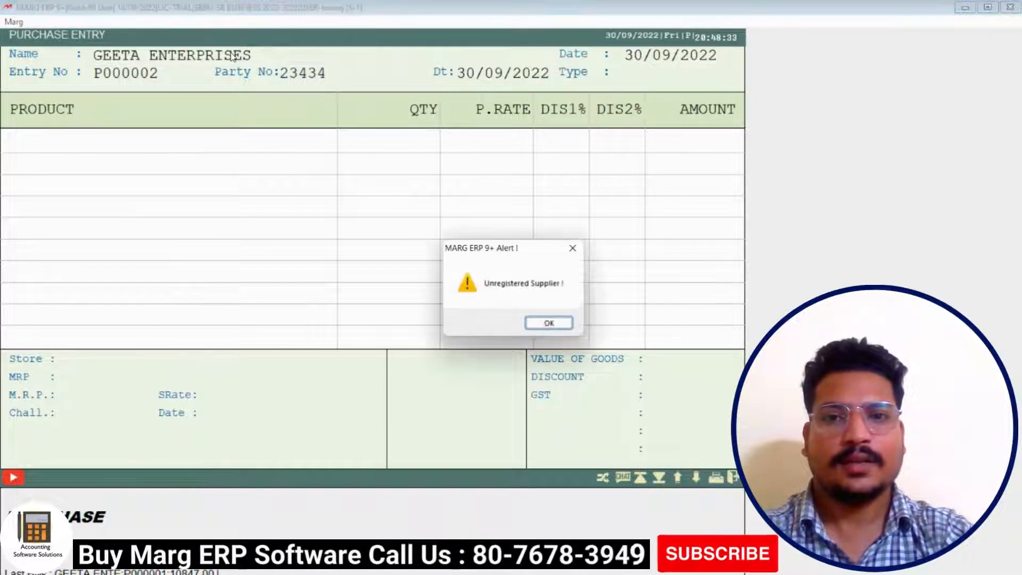
key("Return")
key("Return")
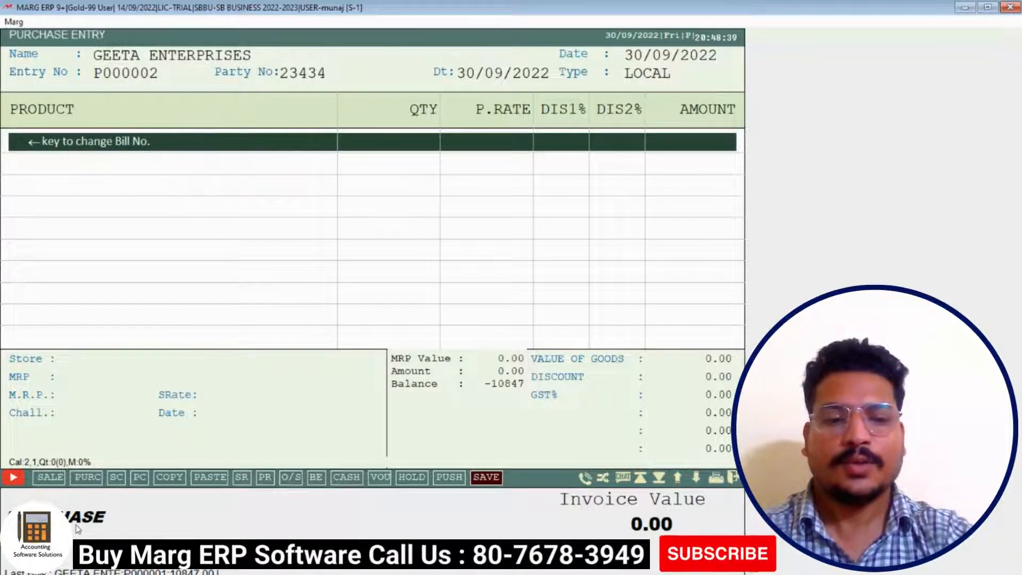
- Choose STORE2 as the store for the first item of the purchase
key("Return")
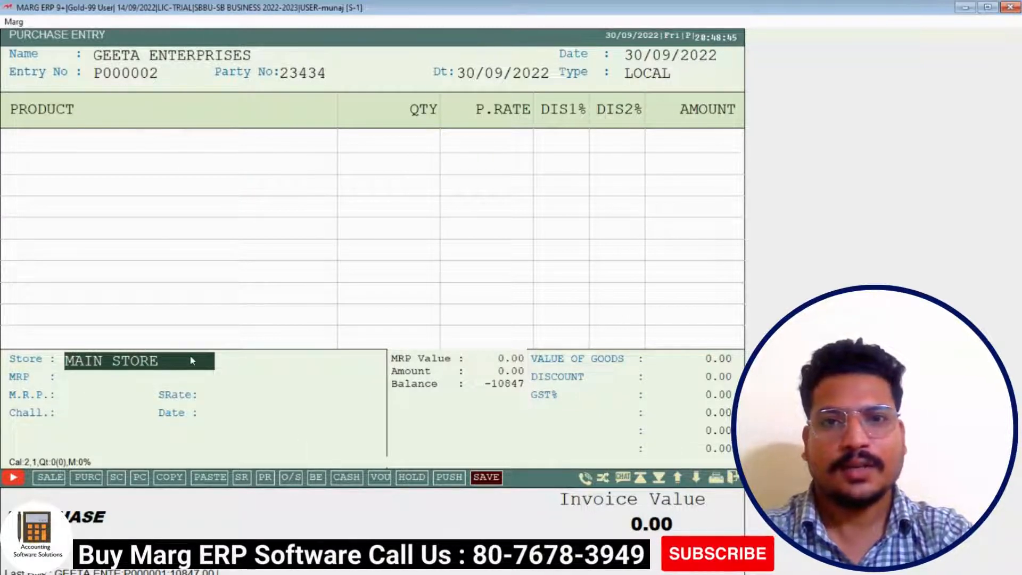
key("Return")
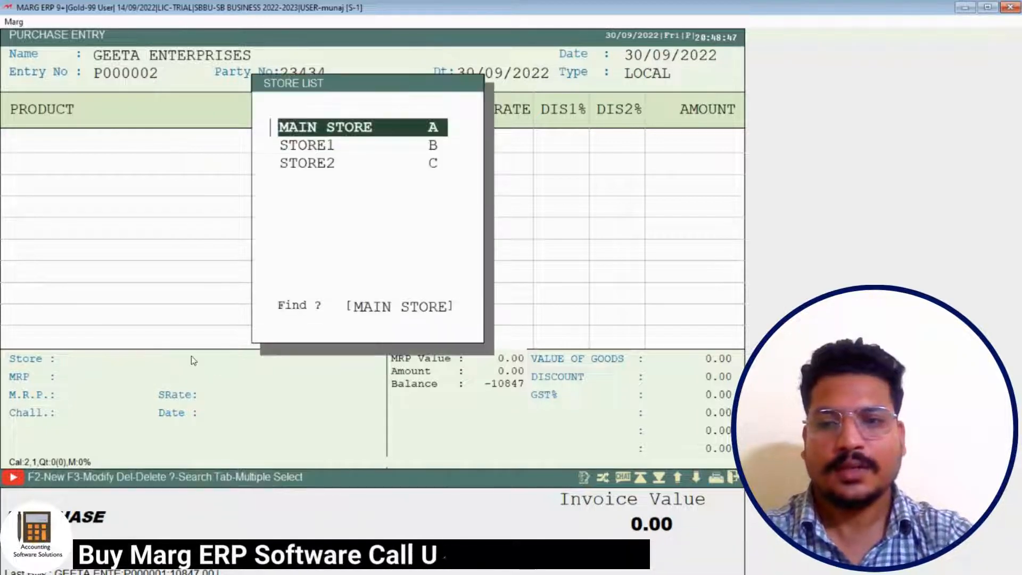
key("Down")
key("Down")
key("Return")
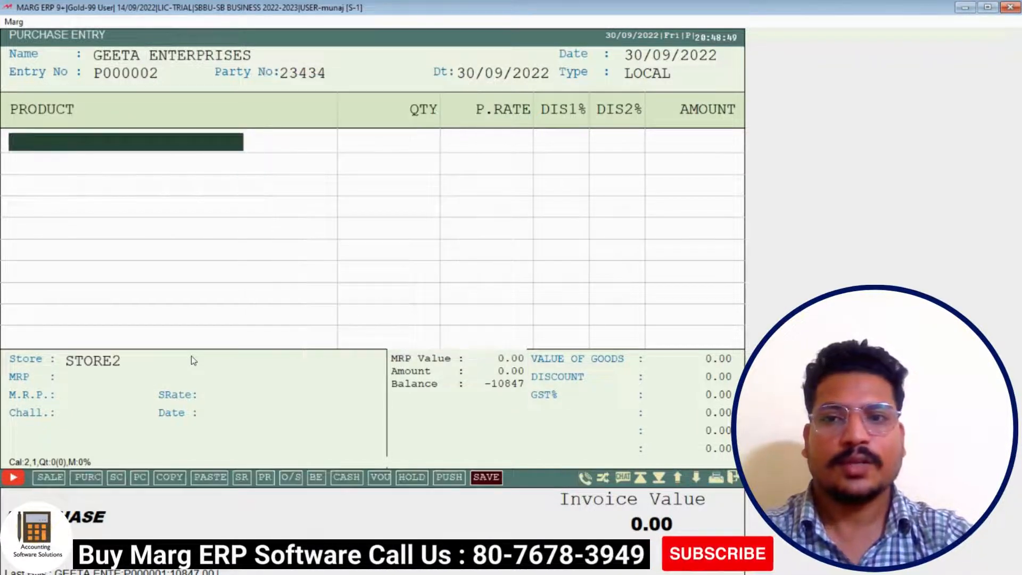
- Add KURKURE MASALA MUNCH 25RS to the purchase with MRP 25.00, quantity 232, rate 12.00 and no discounts
key("Return")
key("Up")
key("Return")
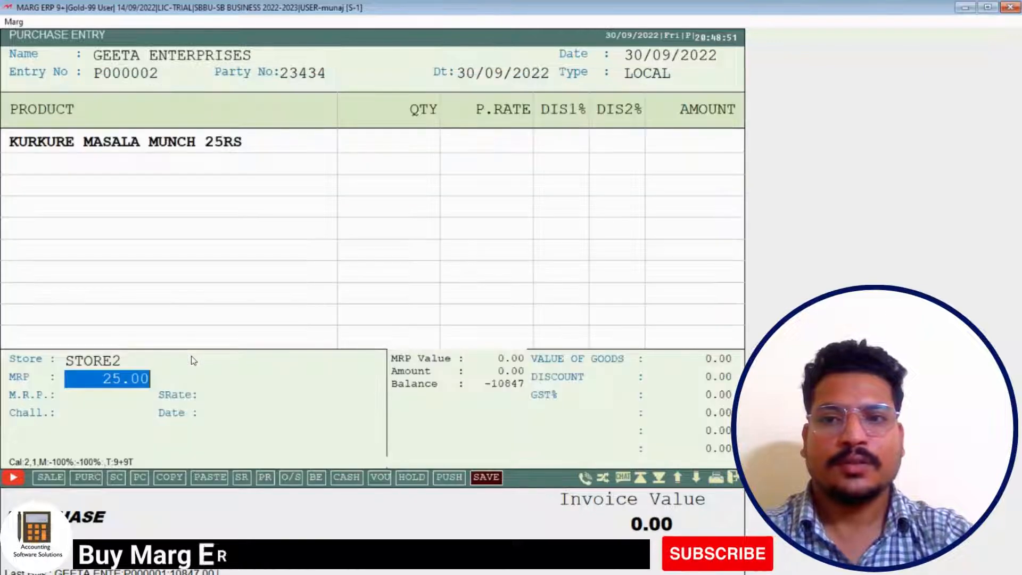
key("Return")
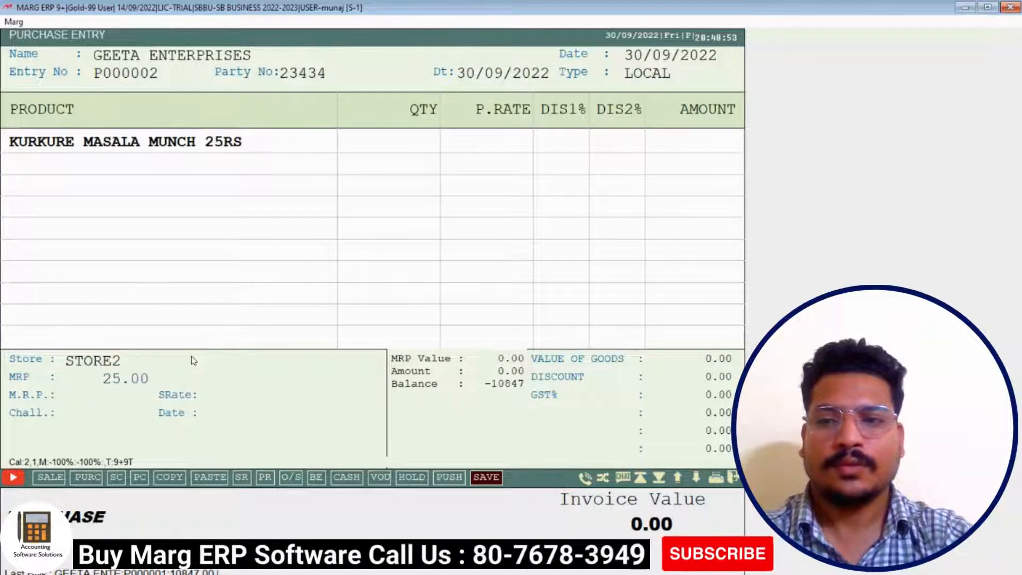
type("23")
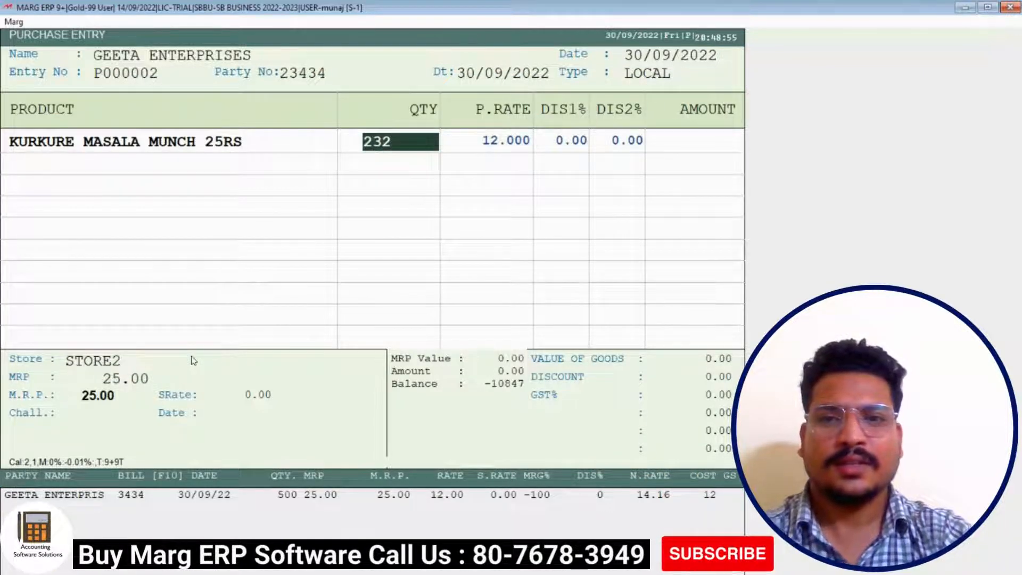
type("2")
key("Return")
key("Return")
key("Return")
key("Return")
- Accept 9% SGST and CGST for the KURKURE item and set its Rate-A to 25 in the MRP details
key("Return")
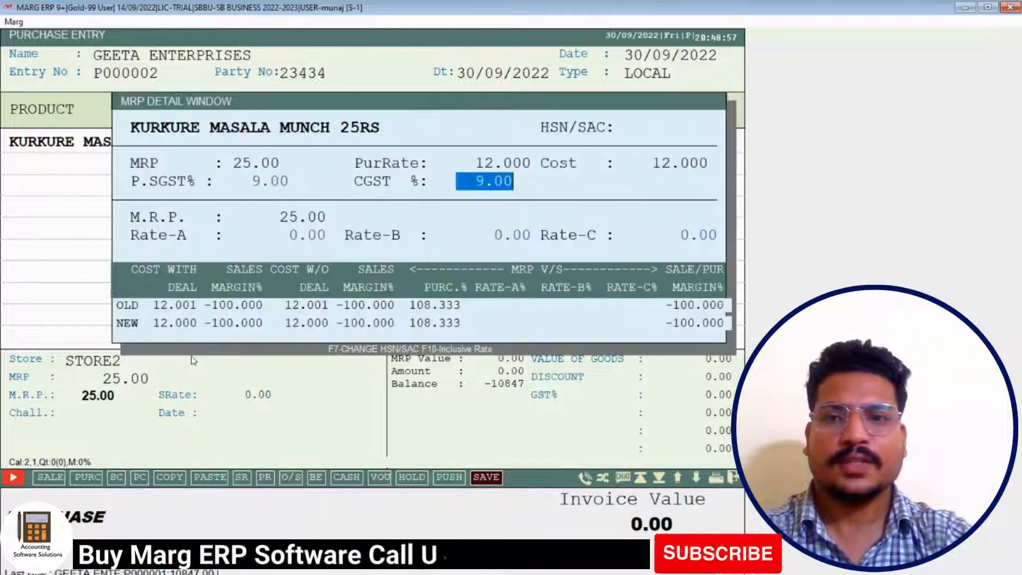
key("Return")
type("2")
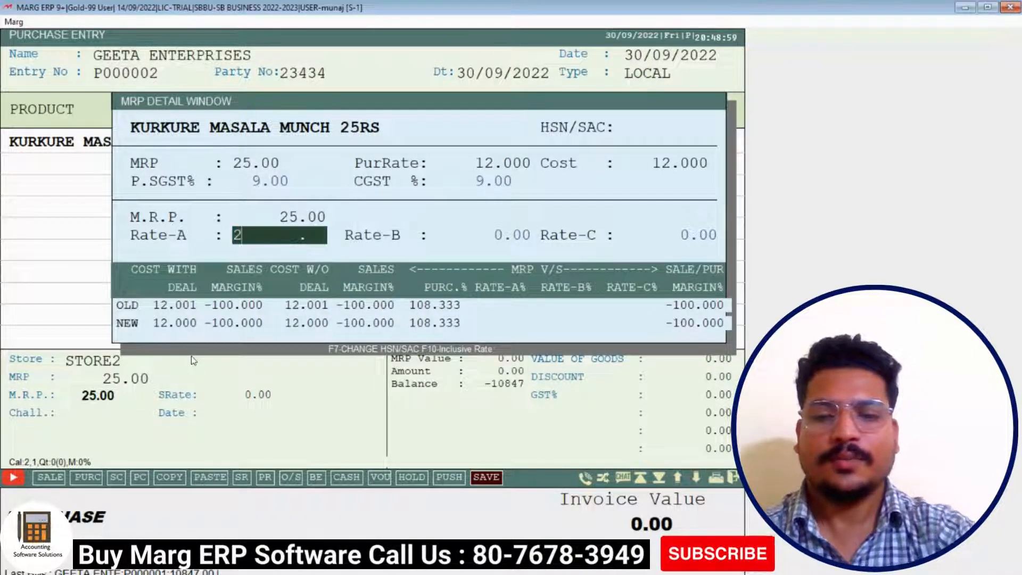
type("5")
key("Return")
key("Return")
key("Return")
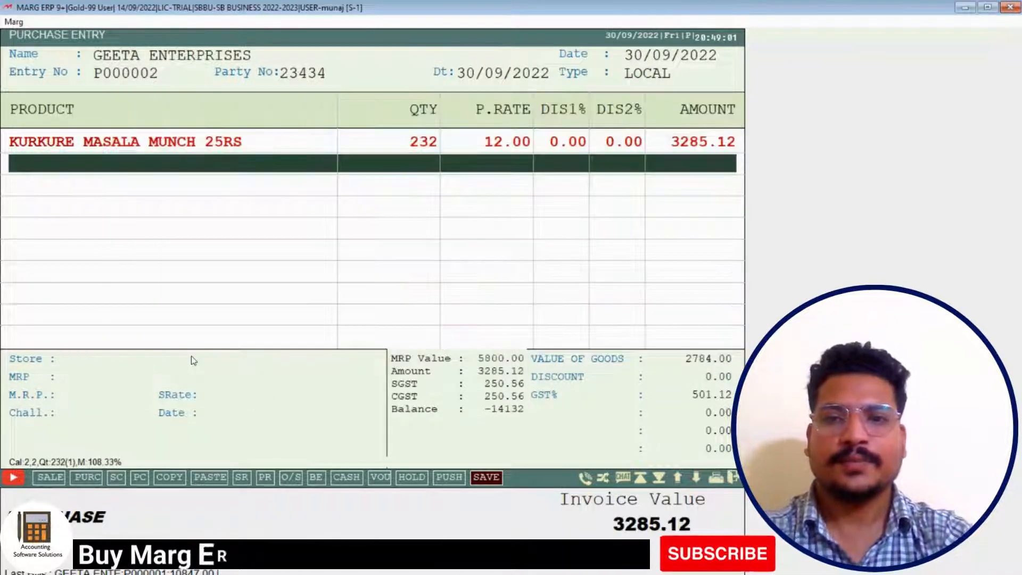
- Choose MAIN STORE as the store for the second item of the purchase
key("Return")
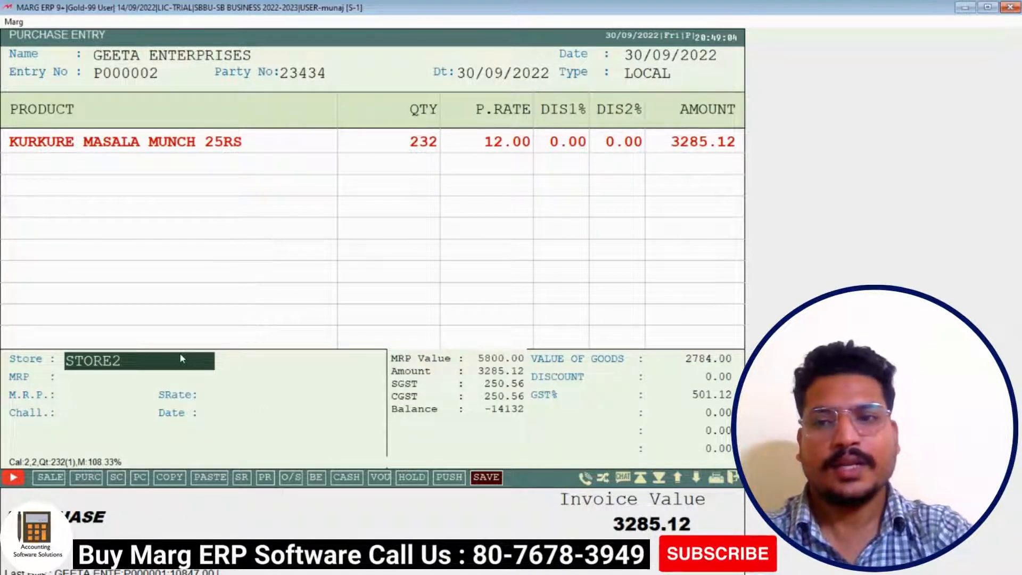
left_click(122, 360)
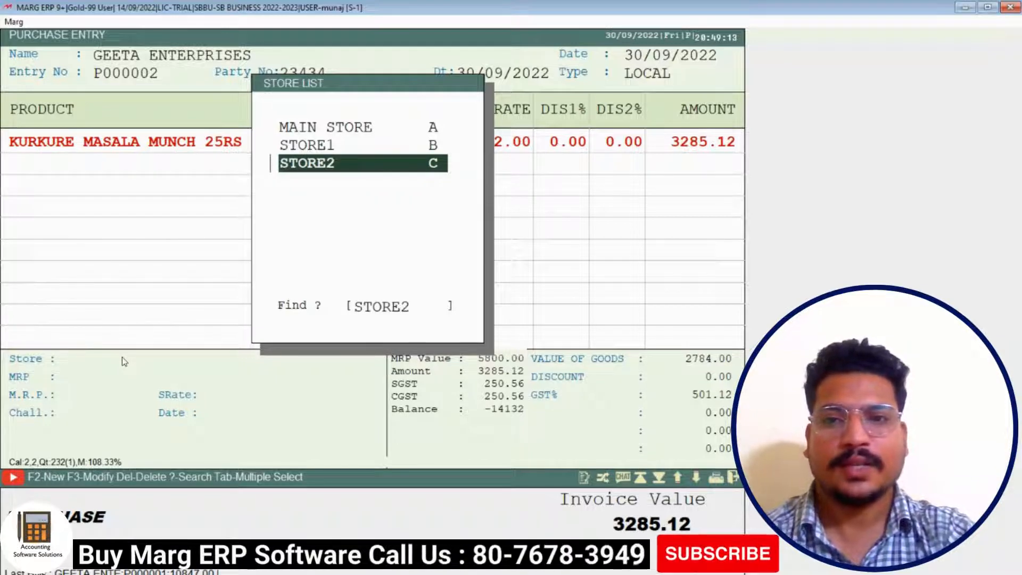
key("Up")
key("Up")
key("Return")
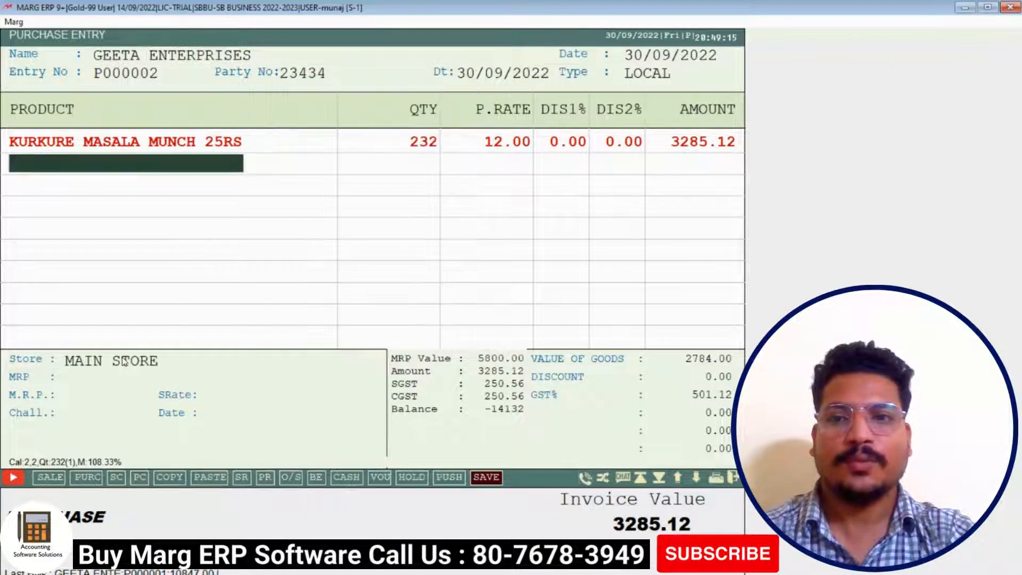
- Add PARLE G 10RS to the purchase with MRP 10.00, quantity 100, rate 7.00 and no discounts
key("Down")
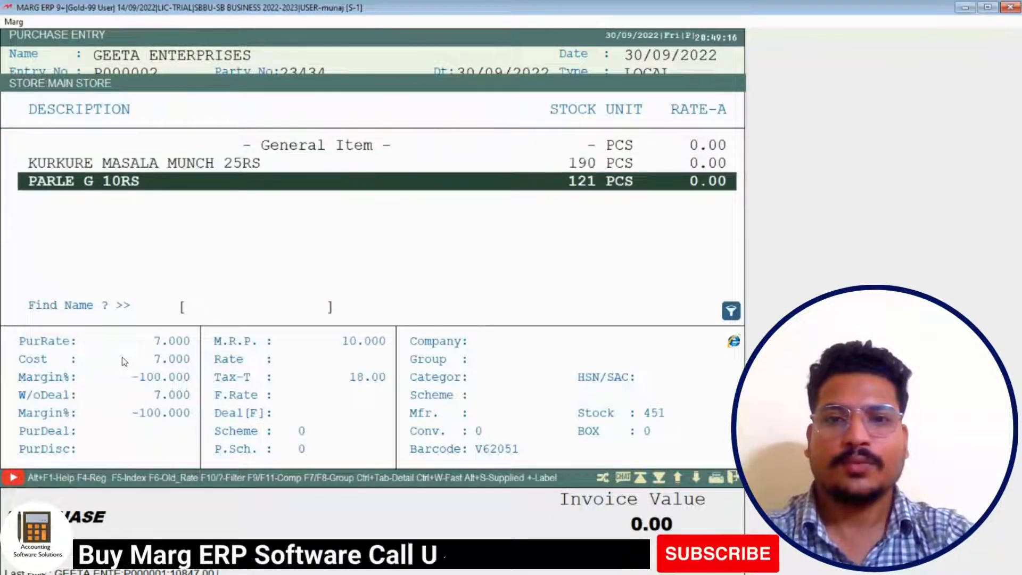
key("Return")
key("Return")
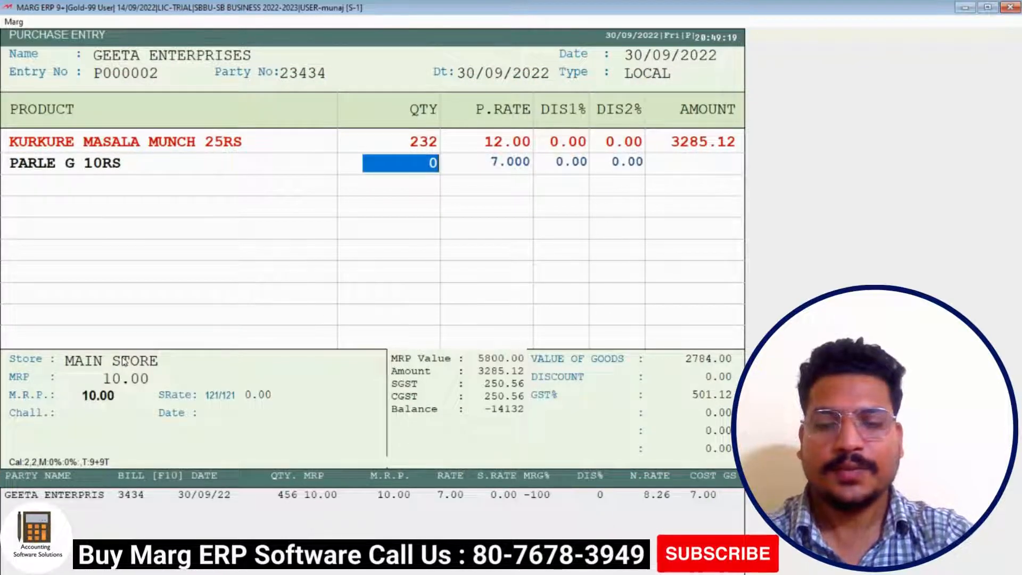
type("100")
key("Return")
key("Return")
key("Return")
key("Return")
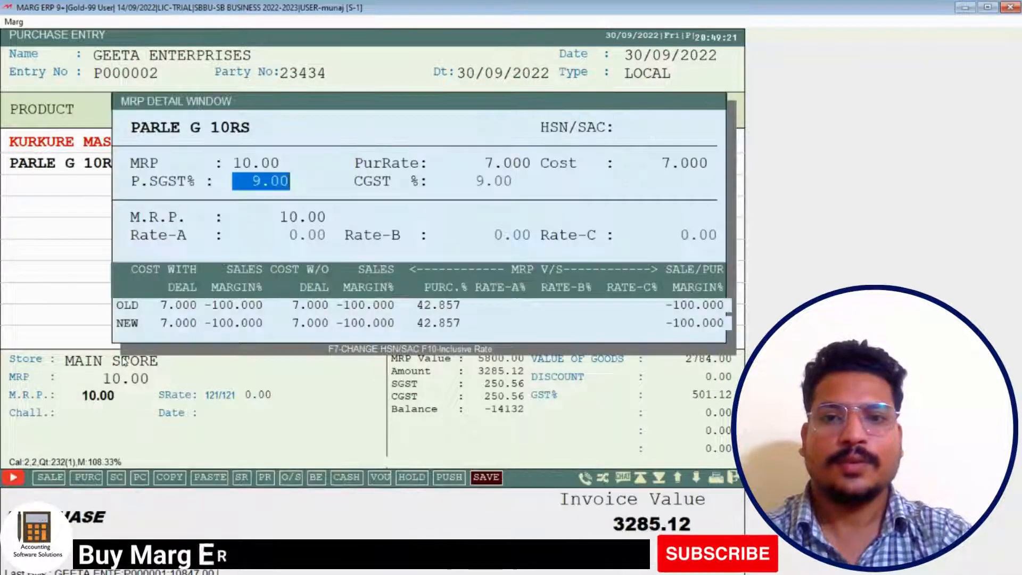
- Accept 9% SGST and CGST for PARLE G 10RS and set its Rate-A to 10 in the MRP details
key("Return")
key("Return")
key("Up")
type("10")
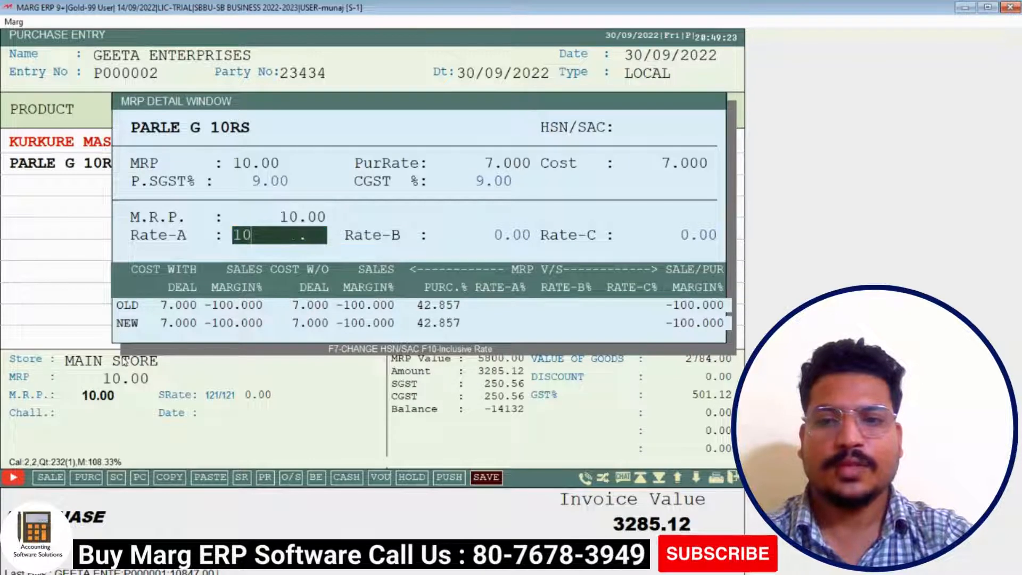
key("Return")
key("Return")
key("Return")
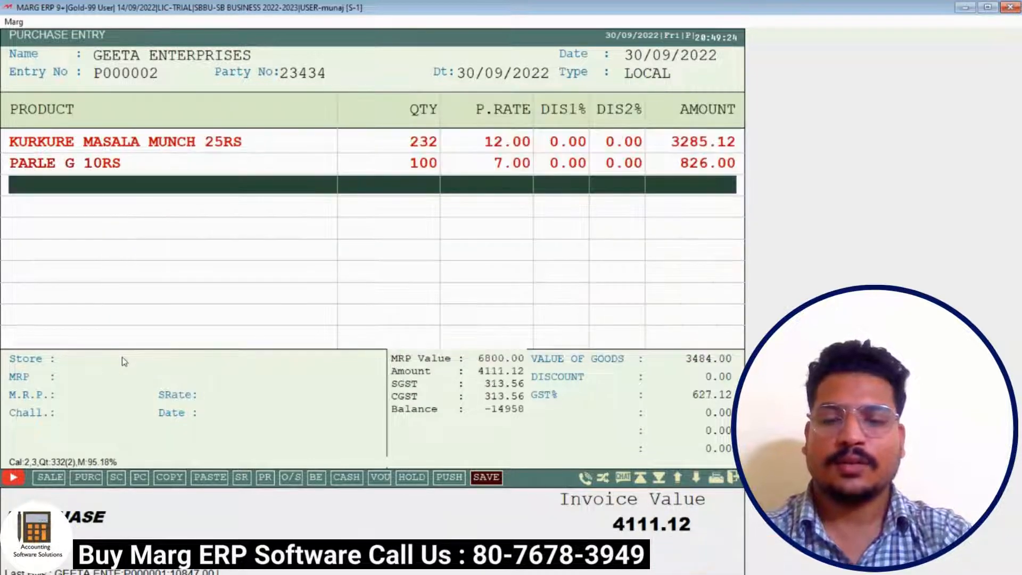
- Save the two-item purchase with no cash paid and return to the main screen
key("ctrl+w")
key("Return")
key("Return")
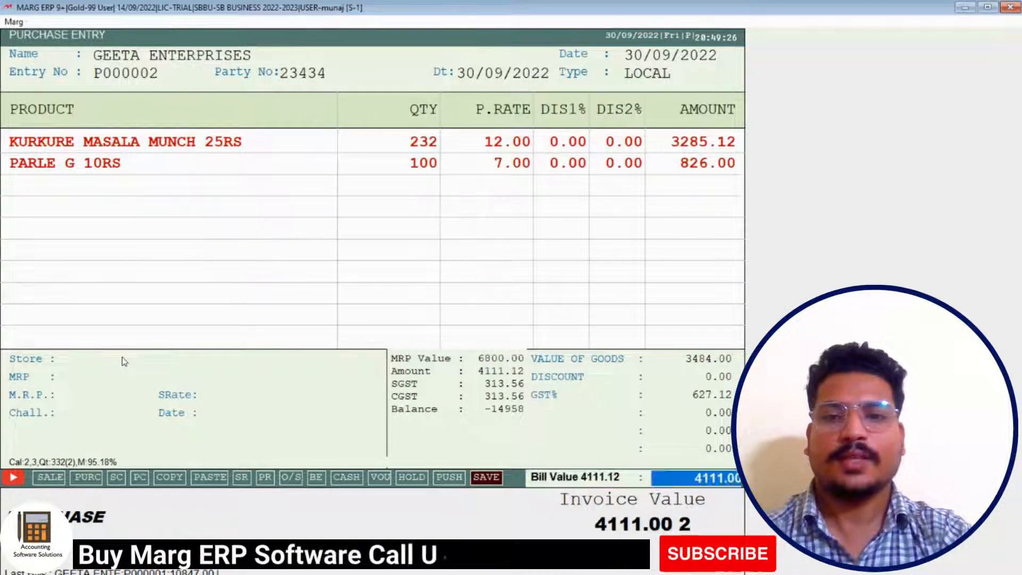
key("Return")
key("Return")
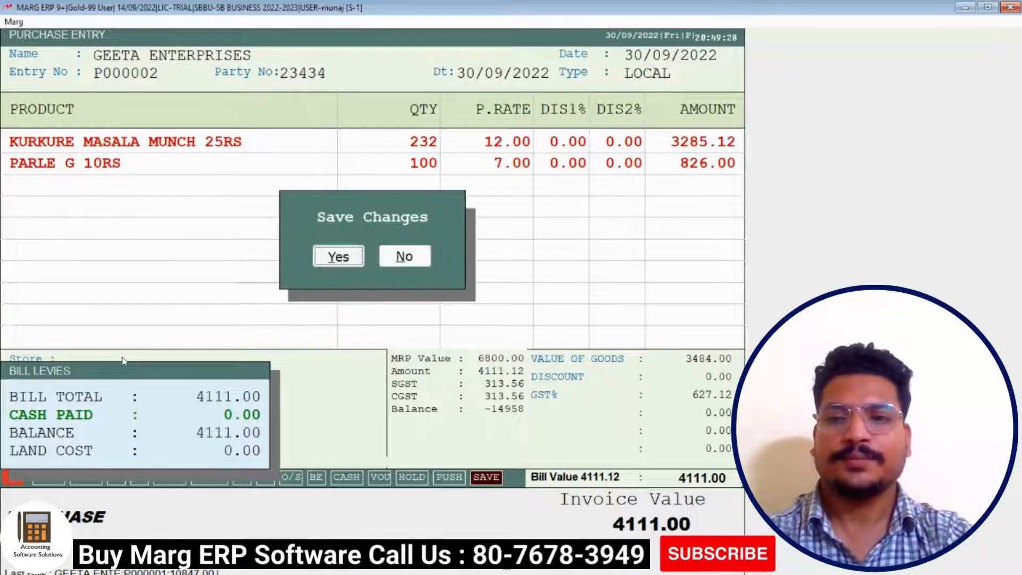
key("Return")
key("Escape")
key("Escape")
key("Escape")
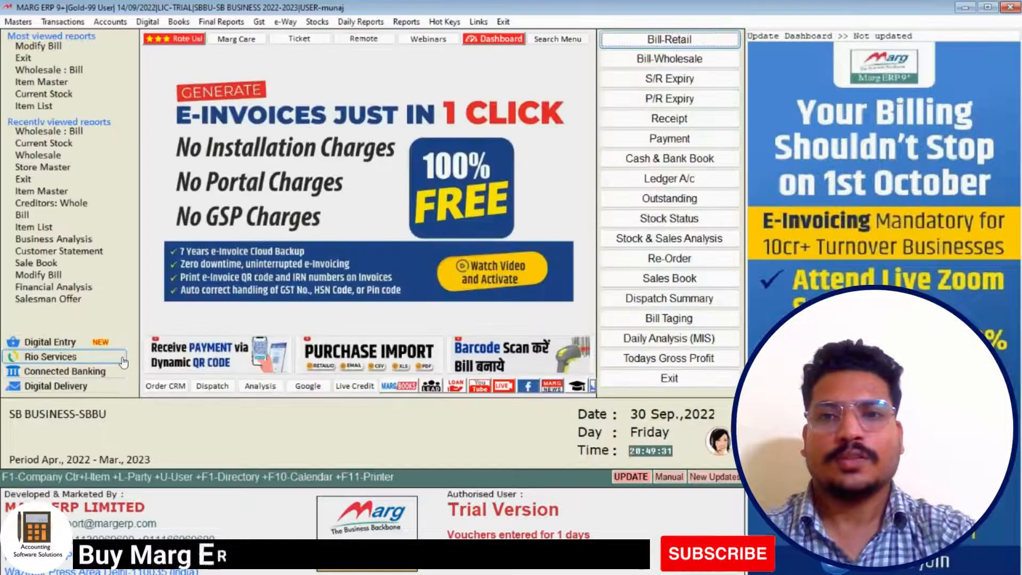
- Check the current stock of both items in STORE2 and close the report
left_click(324, 23)
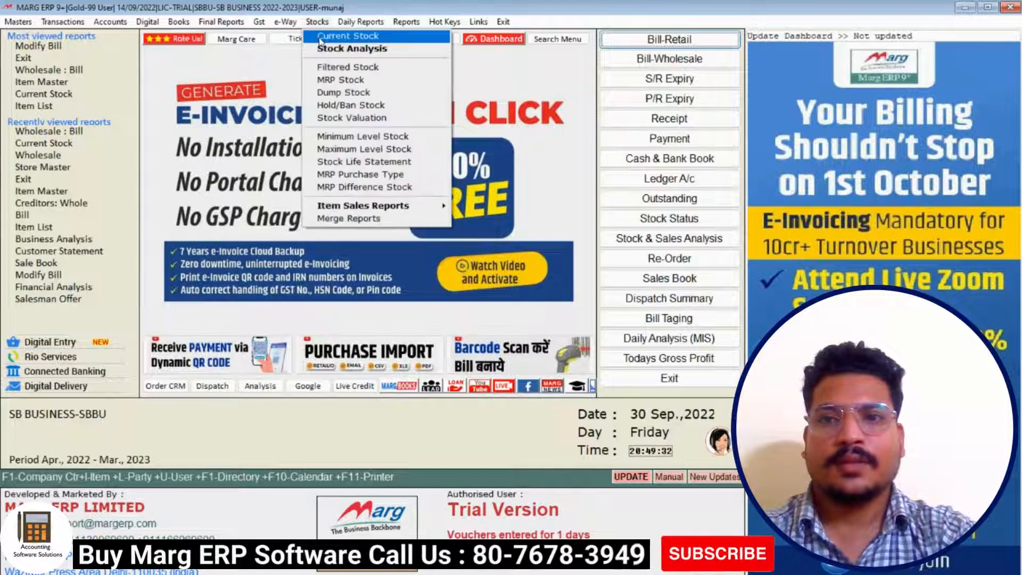
left_click(319, 37)
key("Down")
key("Down")
key("Down")
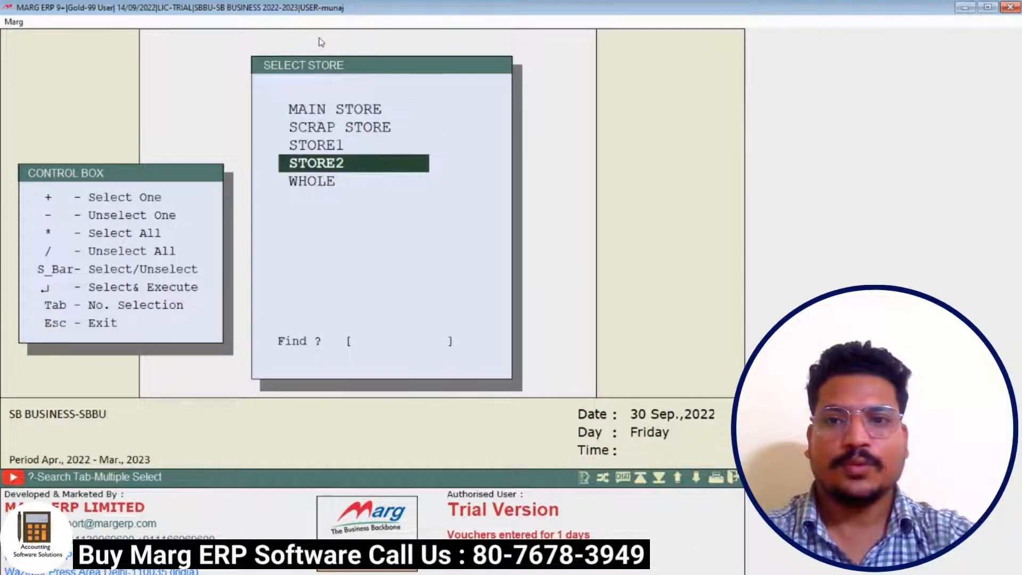
key("Return")
key("Down")
key("Down")
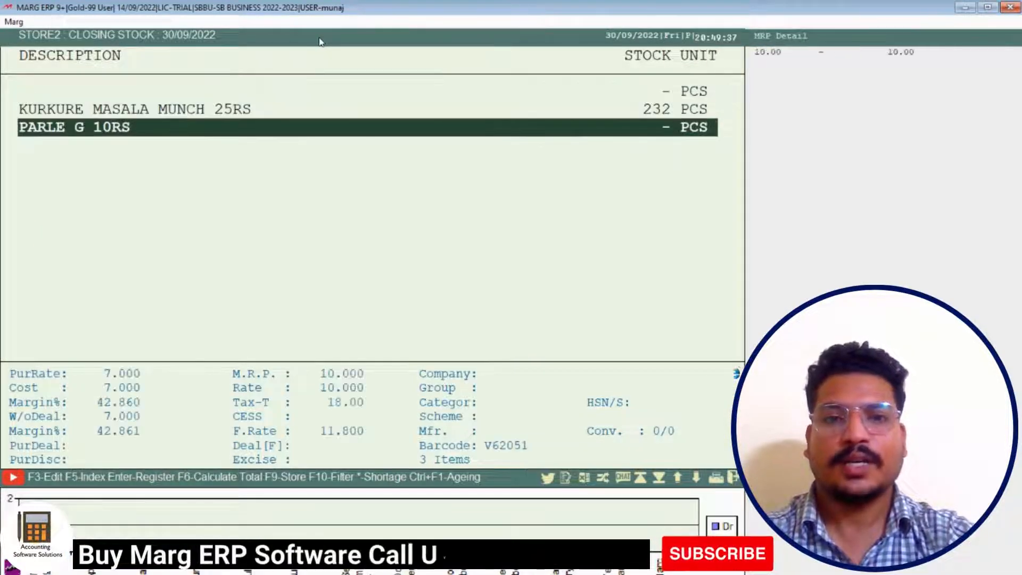
key("Up")
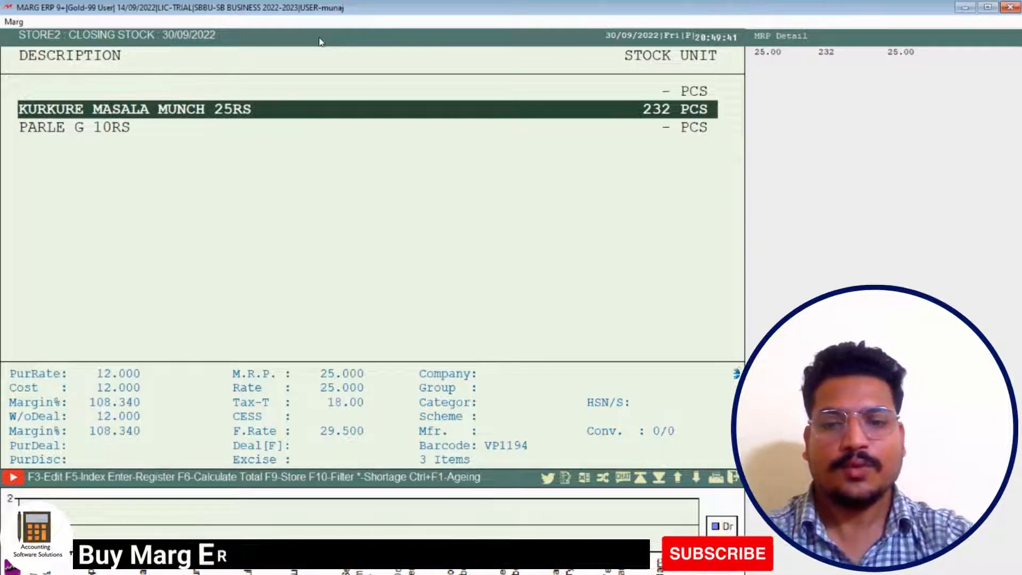
key("Escape")
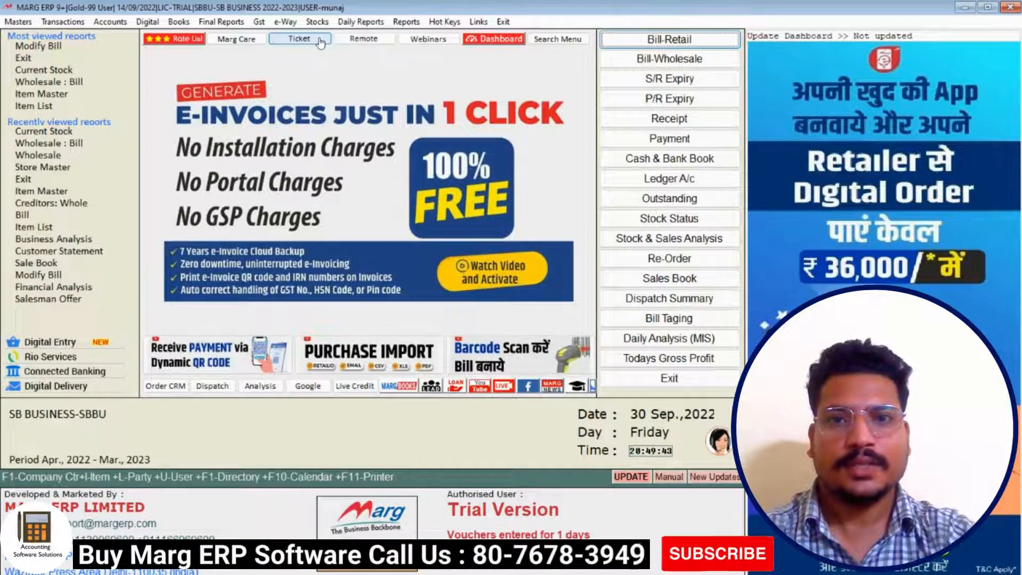
- Start a wholesale sale bill for GUPTA TRADERS and choose STORE2 for its first item
left_click(687, 57)
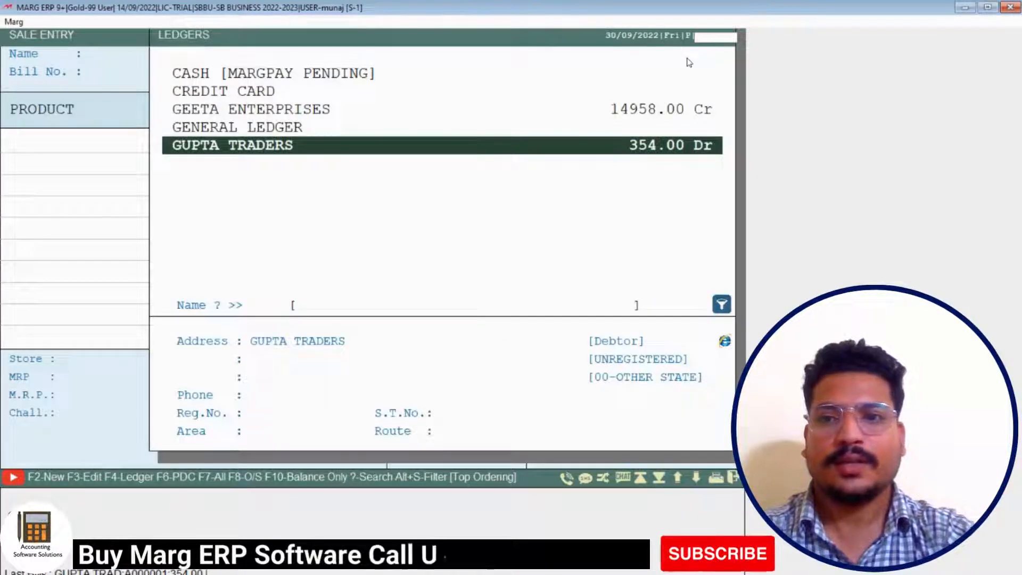
key("Return")
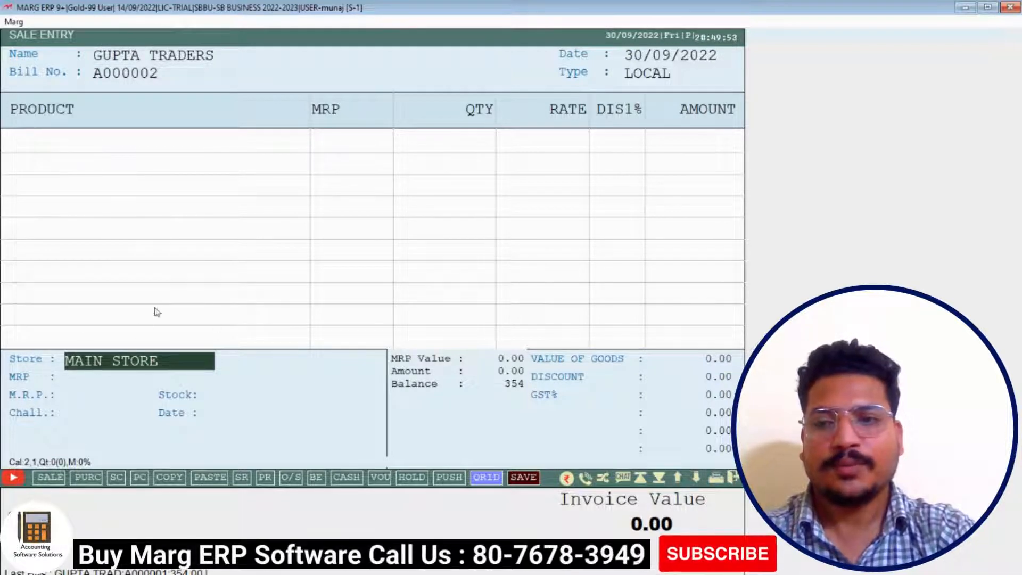
key("Return")
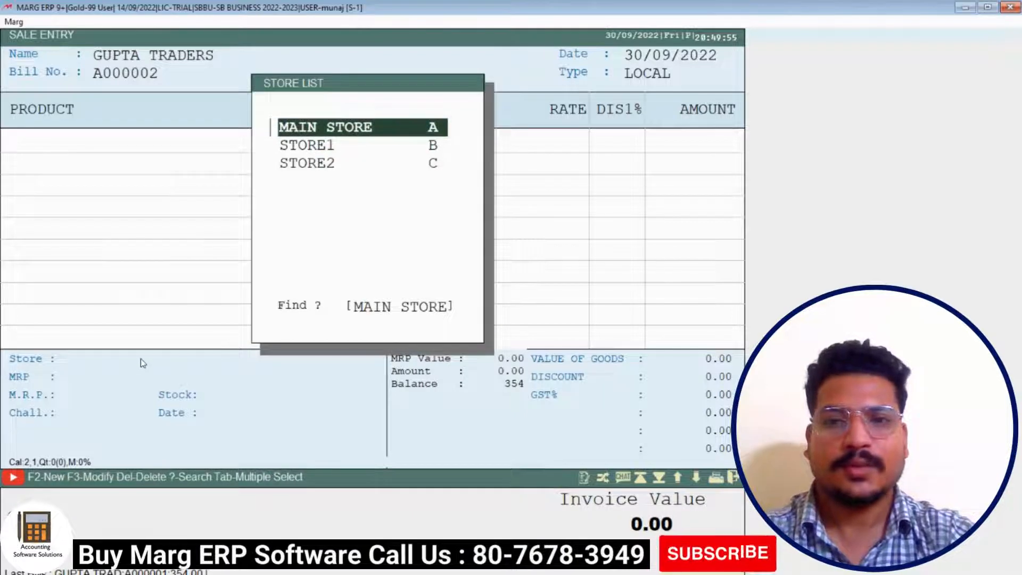
key("Down")
key("Down")
key("Return")
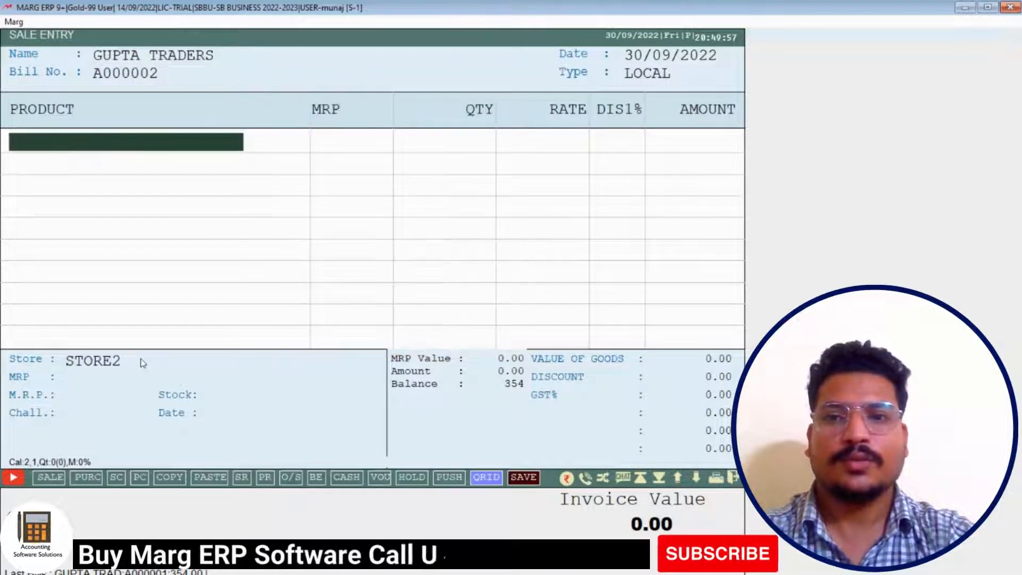
- Add KURKURE MASALA MUNCH 25RS to the sale bill with quantity 32 at MRP 25.00
key("Up")
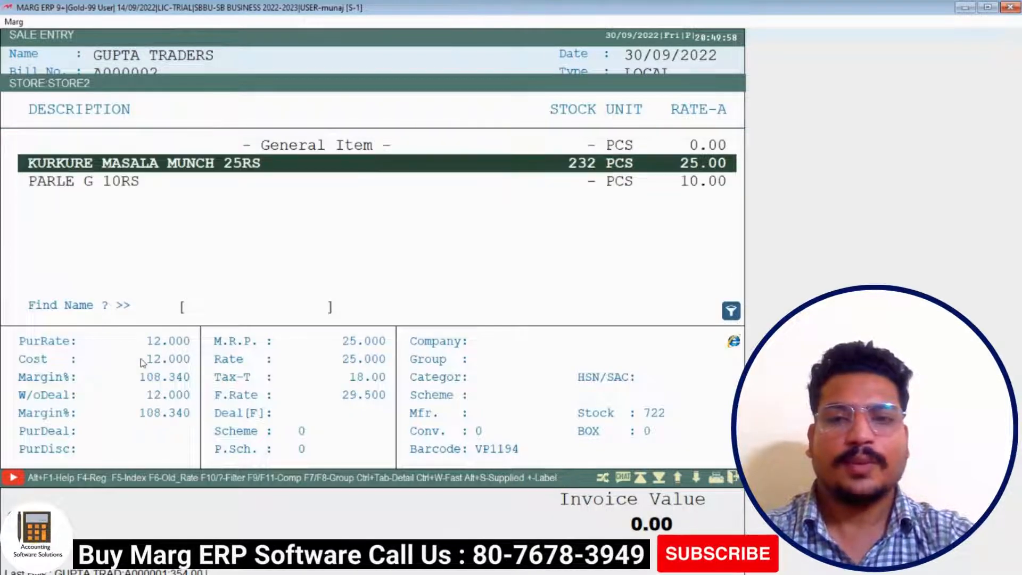
key("Down")
key("Up")
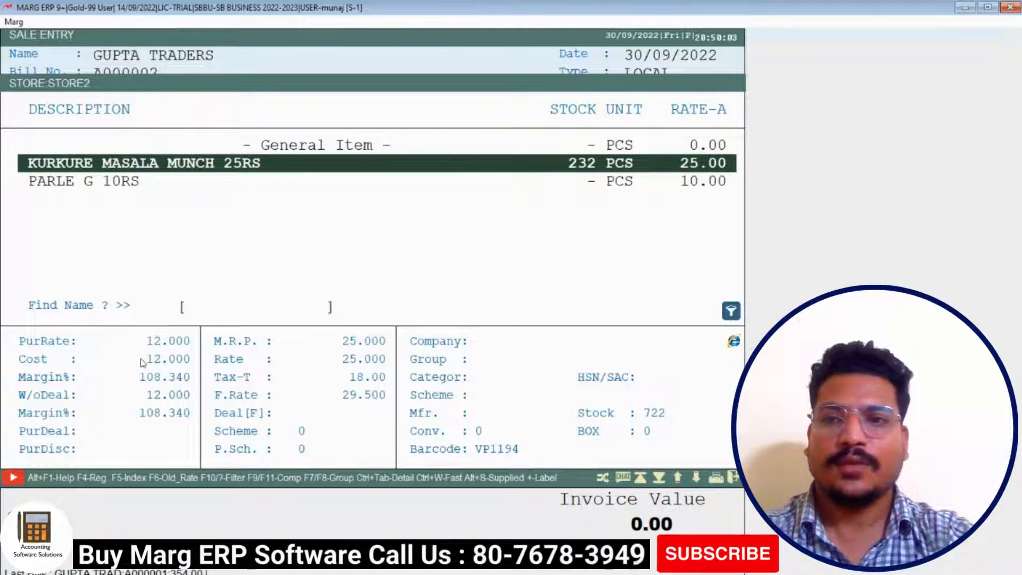
key("Return")
key("Return")
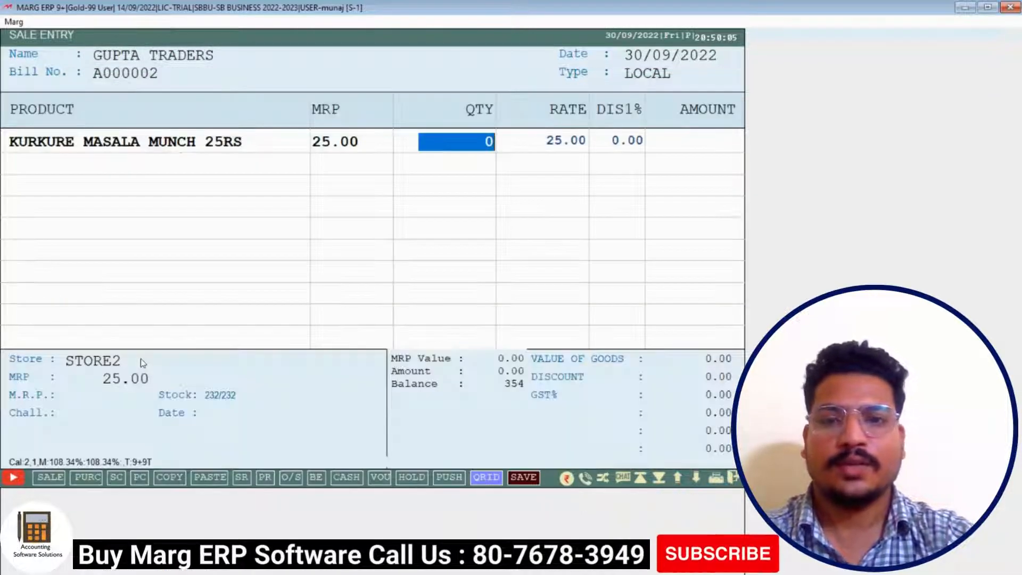
type("32")
key("Return")
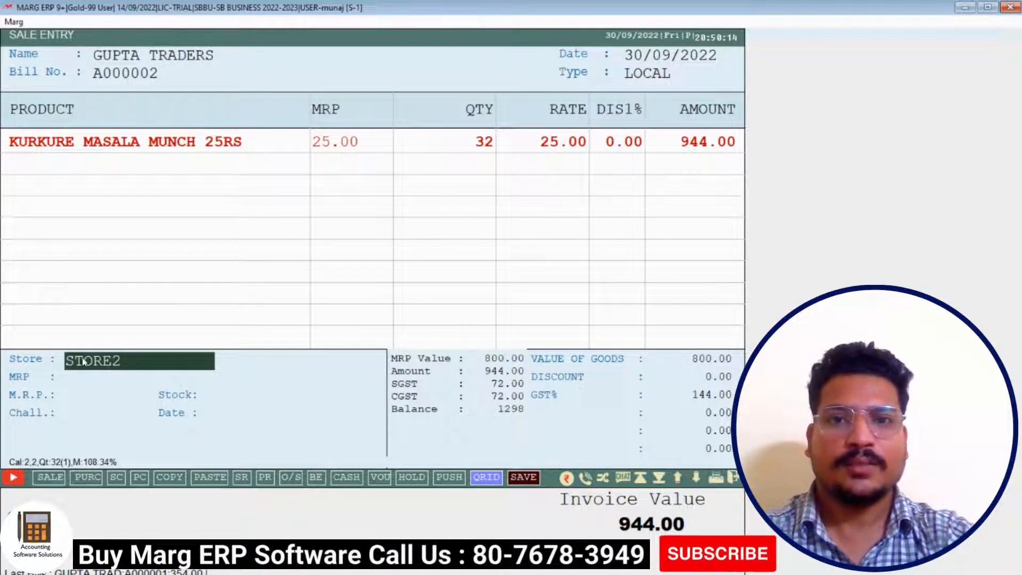
- Choose MAIN STORE as the store for the second item of the sale bill
key("Return")
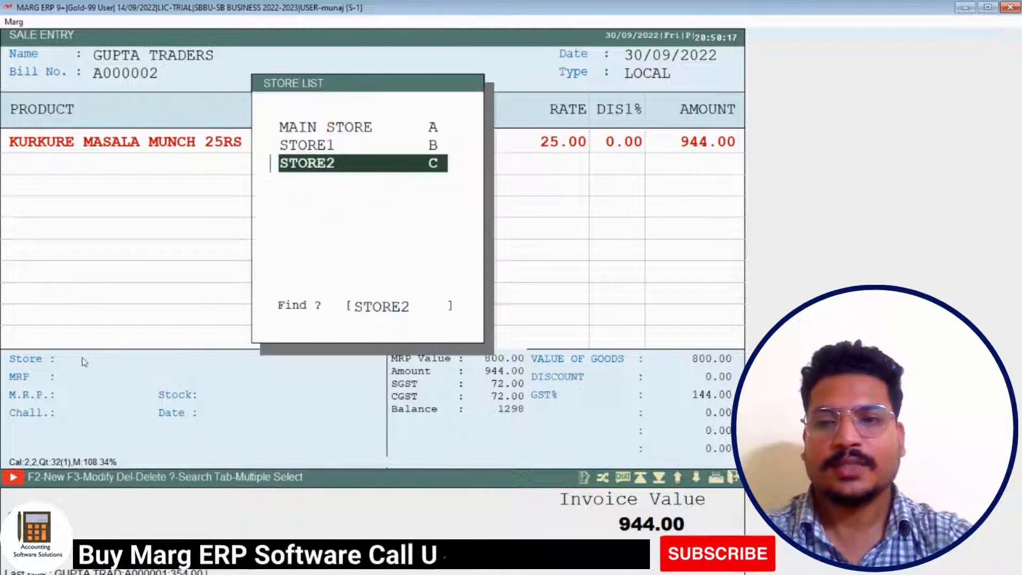
key("Up")
key("Up")
key("Return")
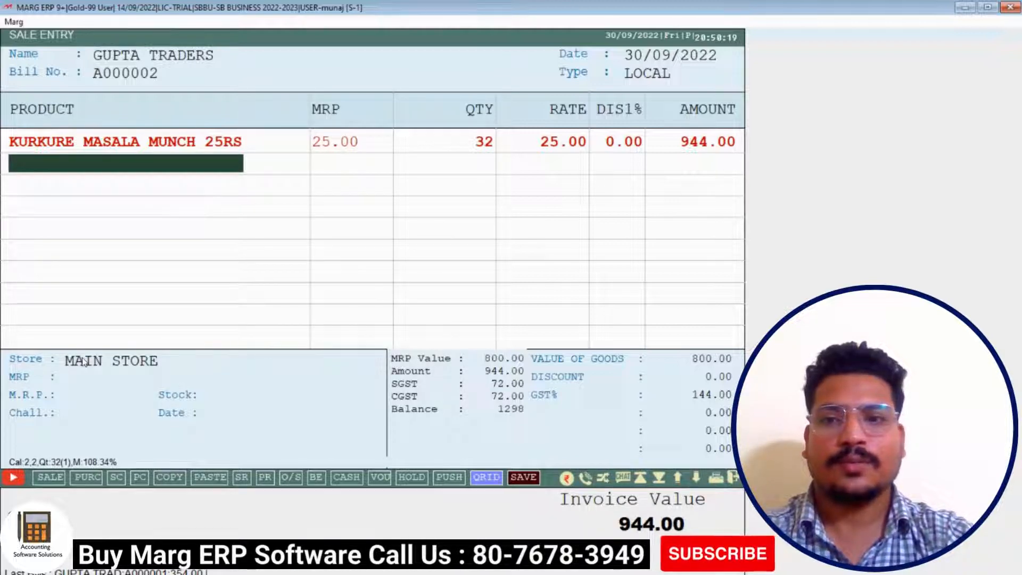
- Add PARLE G 10RS to the sale bill with quantity 20 and save the bill
key("Down")
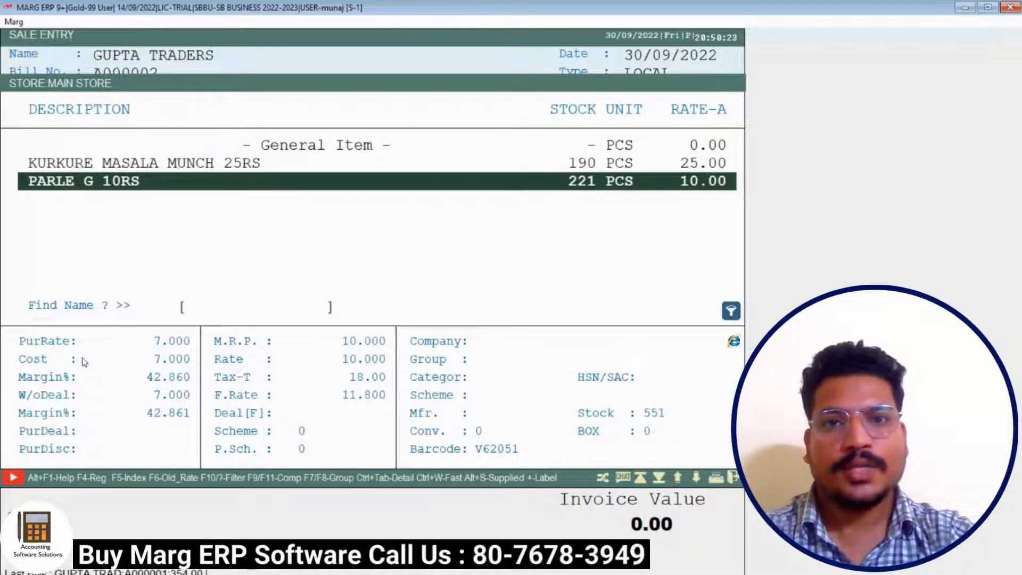
key("Up")
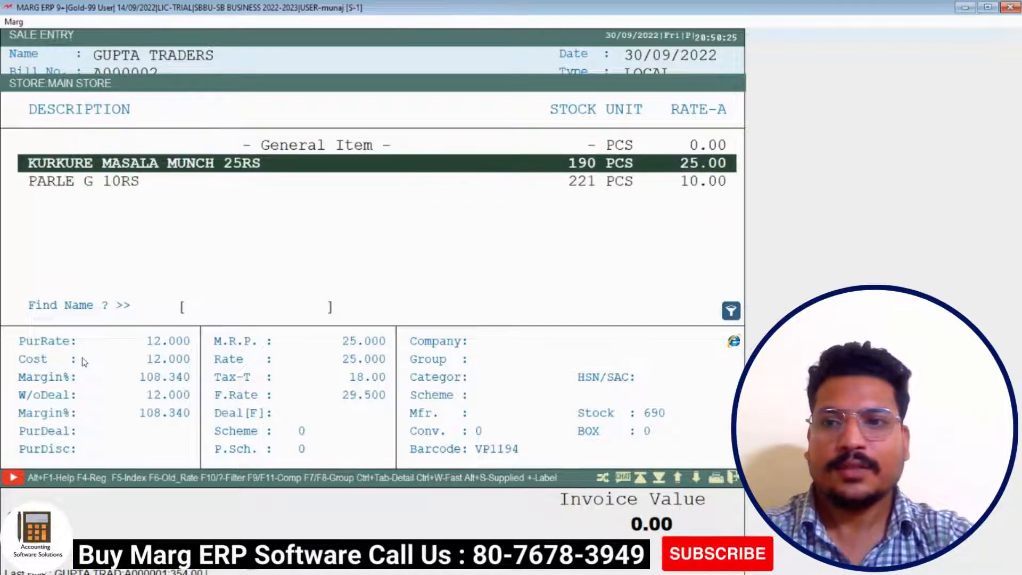
key("Down")
key("Return")
key("Return")
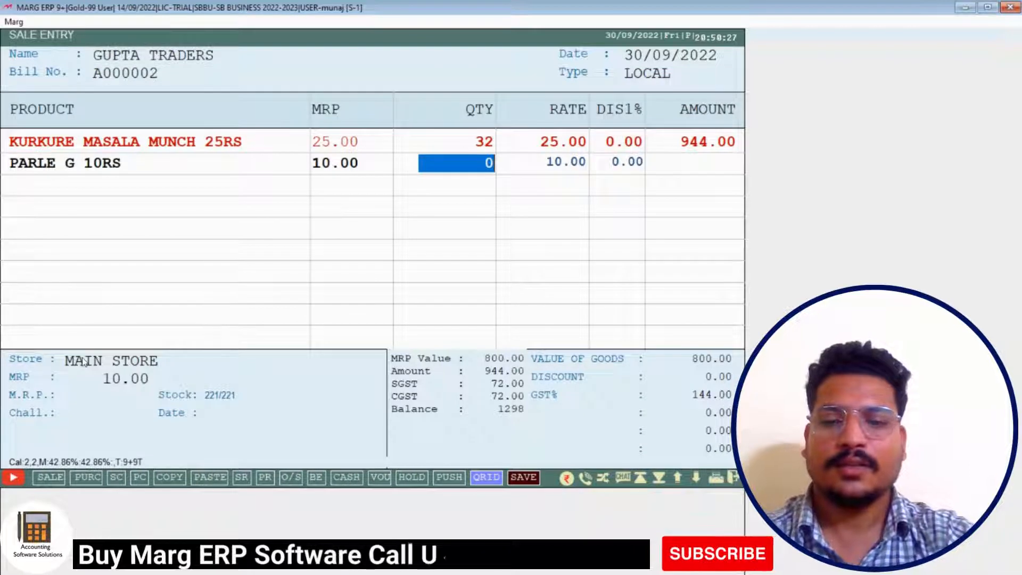
type("20")
key("Return")
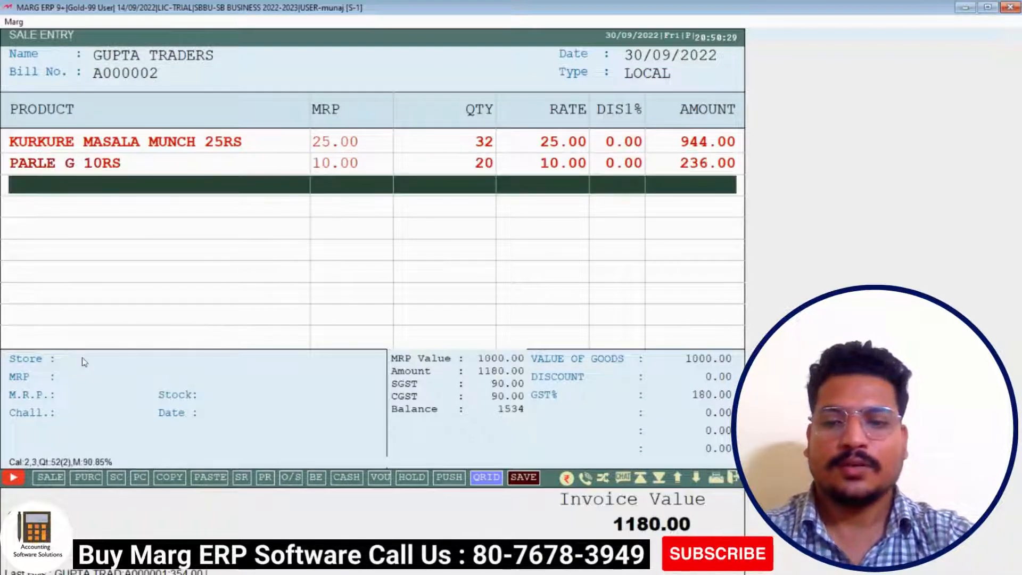
key("Escape")
key("Return")
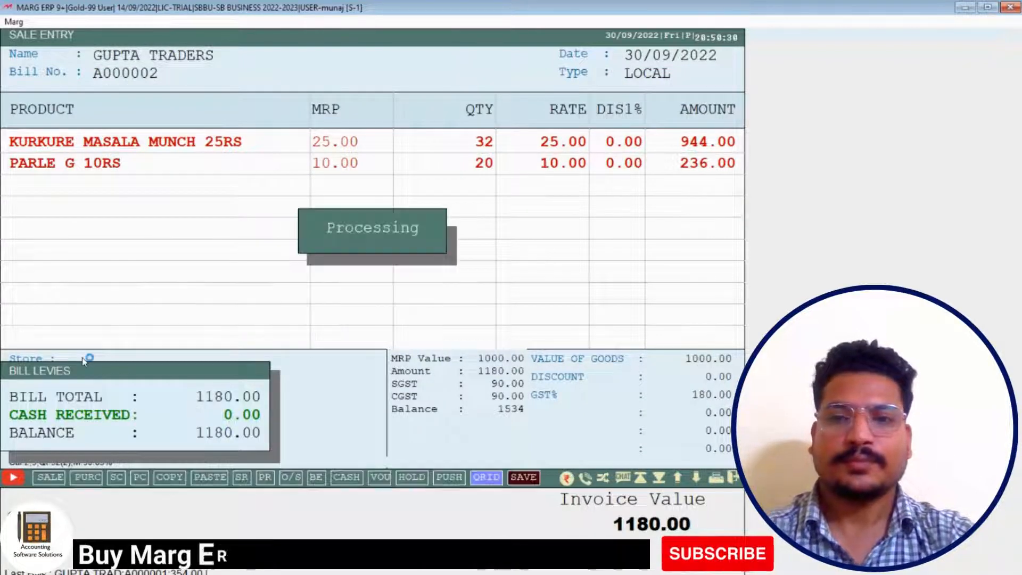